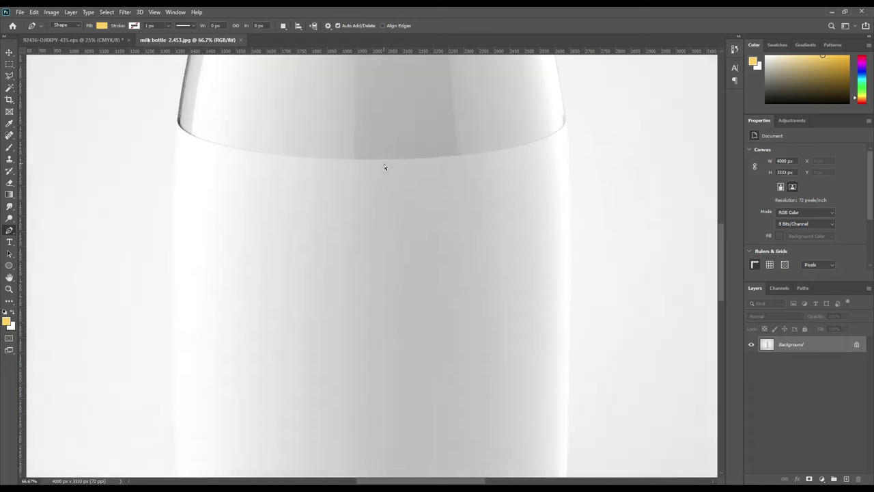
Outline the bottle cap with a closed eight-point Pen tool shape and set its opacity to 0%.
{"action": "left_click_drag", "start_coordinate": [367, 98], "coordinate": [376, 280]}
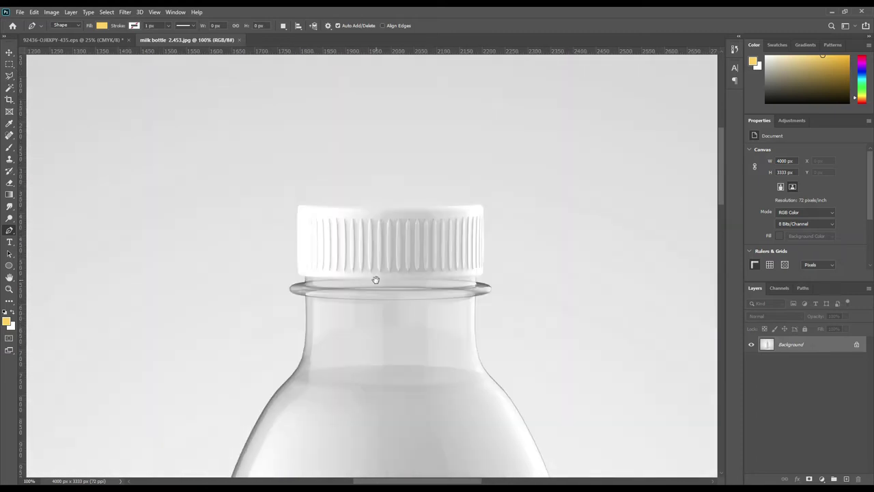
{"action": "key", "text": "ctrl+plus"}
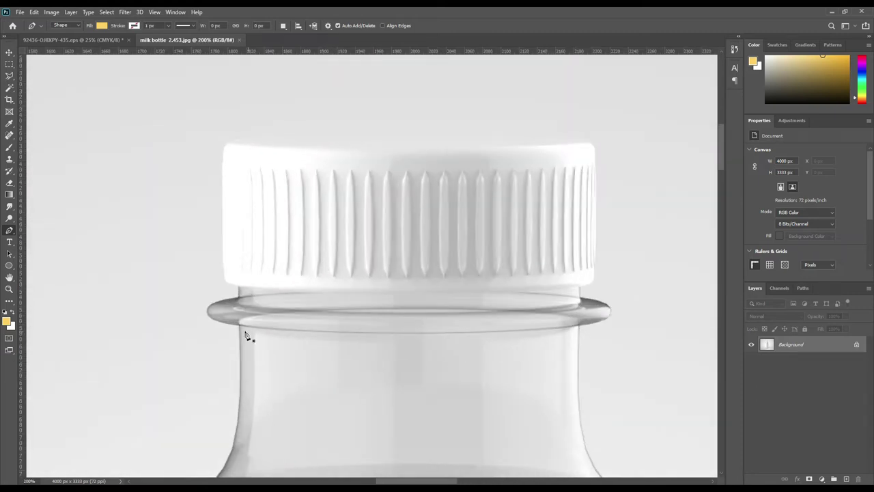
{"action": "left_click", "coordinate": [237, 286]}
{"action": "left_click", "coordinate": [224, 267]}
{"action": "left_click", "coordinate": [223, 161]}
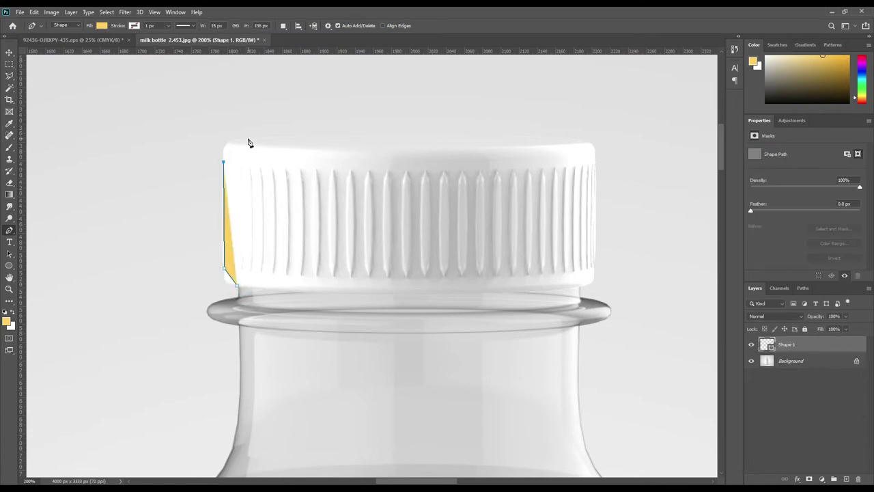
{"action": "left_click", "coordinate": [248, 138]}
{"action": "left_click", "coordinate": [572, 138]}
{"action": "left_click", "coordinate": [595, 162]}
{"action": "left_click", "coordinate": [594, 265]}
{"action": "left_click", "coordinate": [581, 286]}
{"action": "left_click", "coordinate": [237, 286]}
Add anchor points to the cap outline and bend them to follow its rounded corners and its curved top and bottom edges.
{"action": "left_click_drag", "start_coordinate": [235, 149], "coordinate": [224, 160]}
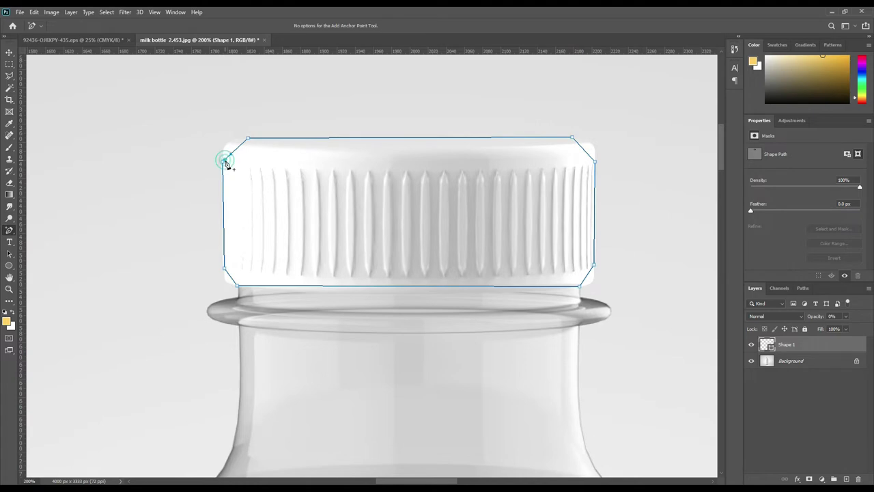
{"action": "left_click_drag", "start_coordinate": [595, 161], "coordinate": [648, 148]}
{"action": "mouse_move", "coordinate": [580, 286]}
{"action": "left_mouse_down"}
{"action": "mouse_move", "coordinate": [598, 293]}
{"action": "mouse_move", "coordinate": [590, 292]}
{"action": "left_mouse_up"}
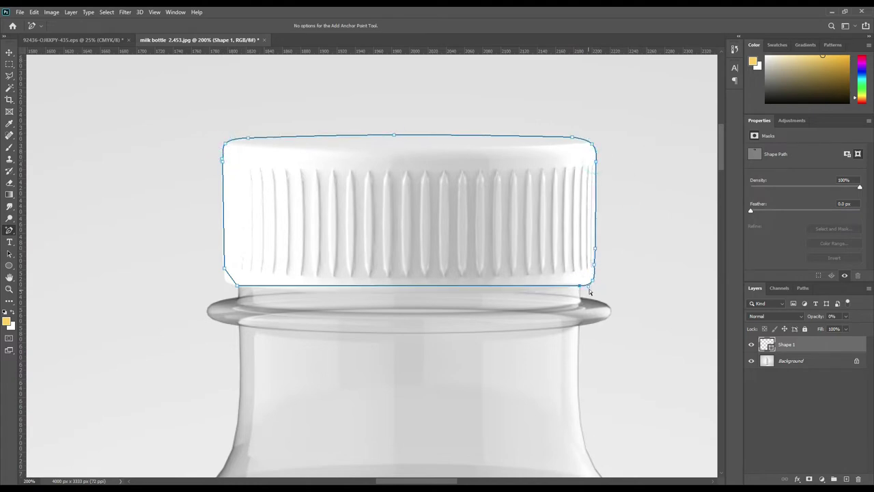
{"action": "left_click_drag", "start_coordinate": [408, 286], "coordinate": [408, 291]}
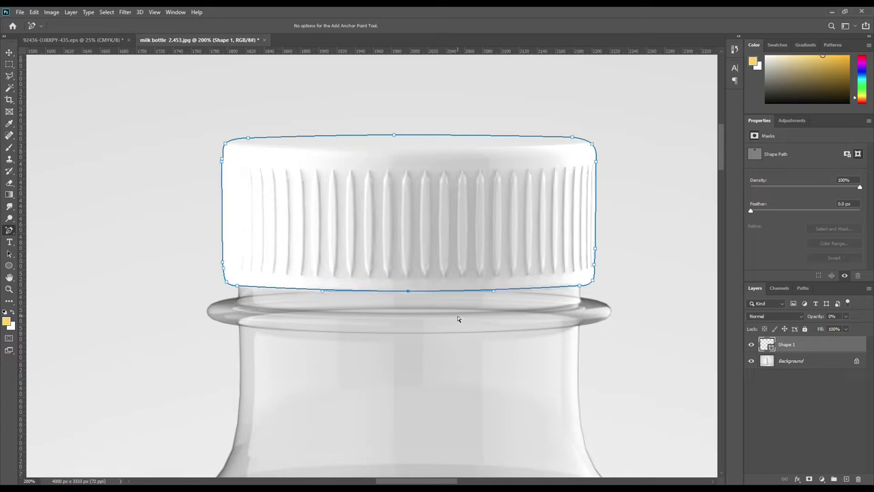
Draw a second closed Pen shape roughly around the whole bottle below the cap and set its opacity to 0%.
{"action": "right_click", "coordinate": [9, 230]}
{"action": "left_click", "coordinate": [33, 232]}
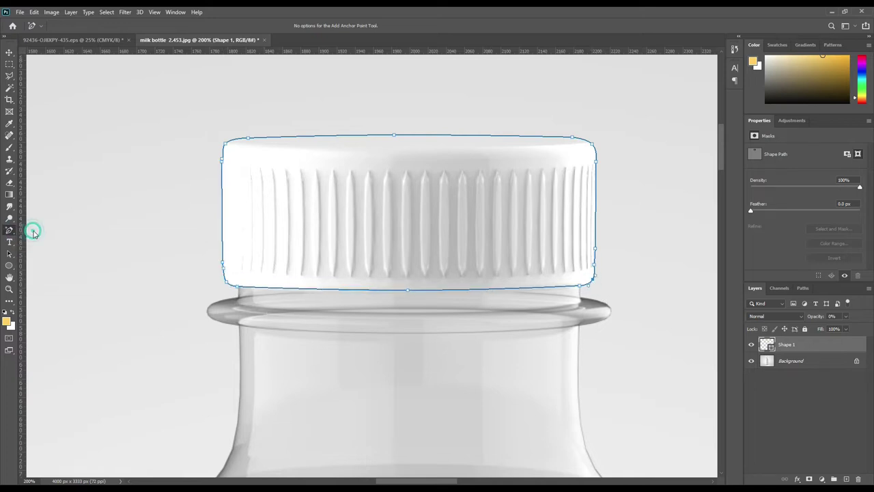
{"action": "left_click_drag", "start_coordinate": [380, 376], "coordinate": [402, 218]}
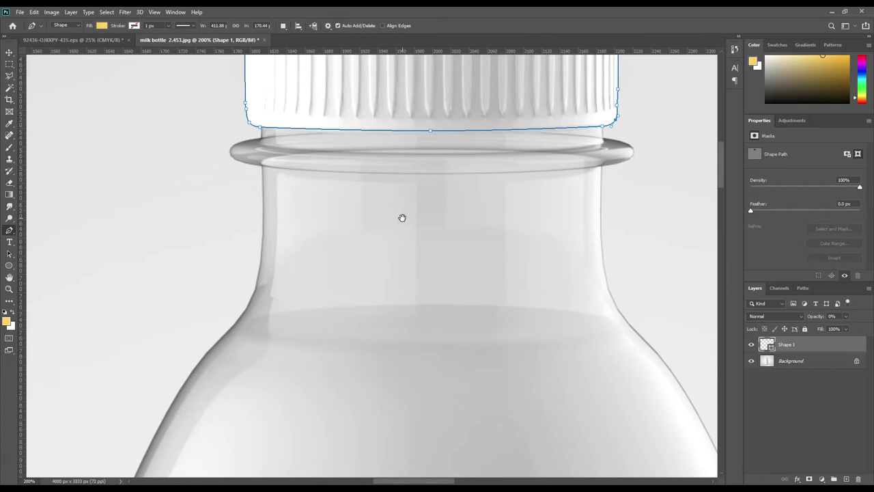
{"action": "left_click", "coordinate": [259, 117]}
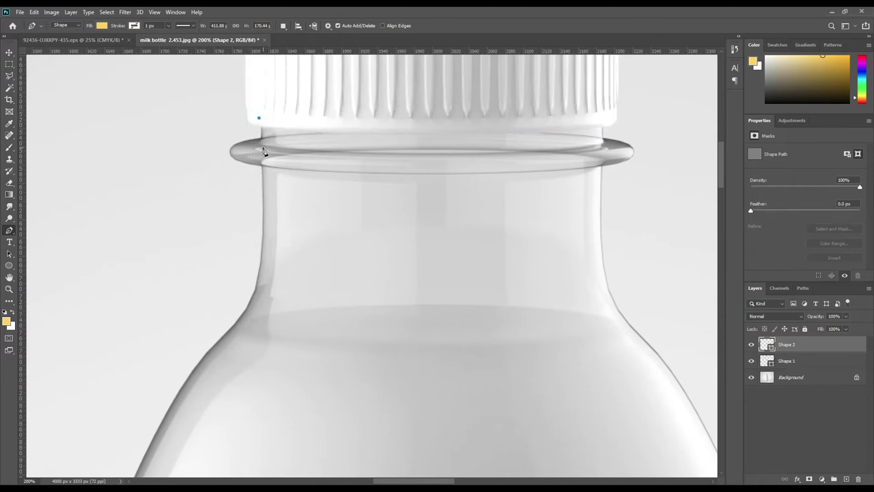
{"action": "left_click", "coordinate": [261, 167]}
{"action": "scroll", "coordinate": [218, 348], "scroll_direction": "down", "scroll_amount": 6}
{"action": "left_click", "coordinate": [157, 325]}
{"action": "left_click_drag", "start_coordinate": [158, 325], "coordinate": [551, 329]}
{"action": "left_click", "coordinate": [518, 385]}
{"action": "left_click", "coordinate": [455, 186]}
{"action": "left_click", "coordinate": [454, 160]}
{"action": "left_click", "coordinate": [451, 126]}
{"action": "key", "text": "0"}
{"action": "key", "text": "0"}
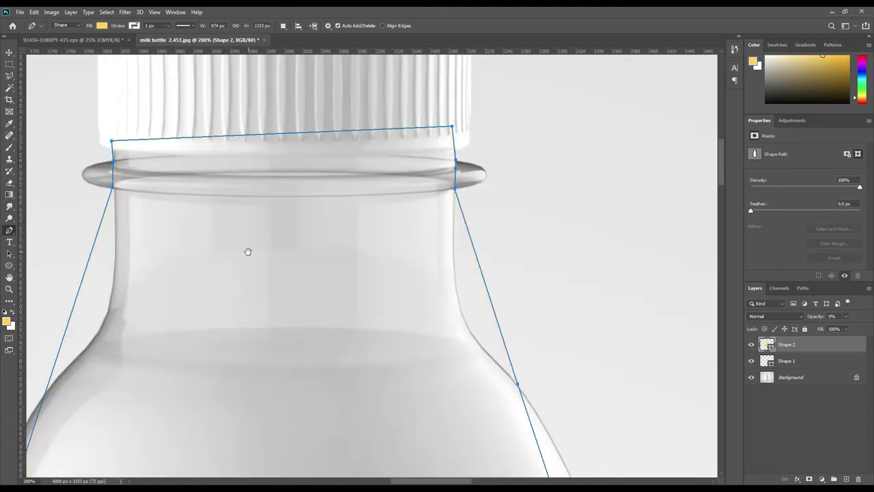
Bend the bottle outline outward on both sides to follow the protruding ring below the cap.
{"action": "left_click_drag", "start_coordinate": [248, 251], "coordinate": [430, 243]}
{"action": "left_click_drag", "start_coordinate": [294, 164], "coordinate": [267, 181]}
{"action": "left_click_drag", "start_coordinate": [636, 164], "coordinate": [669, 167]}
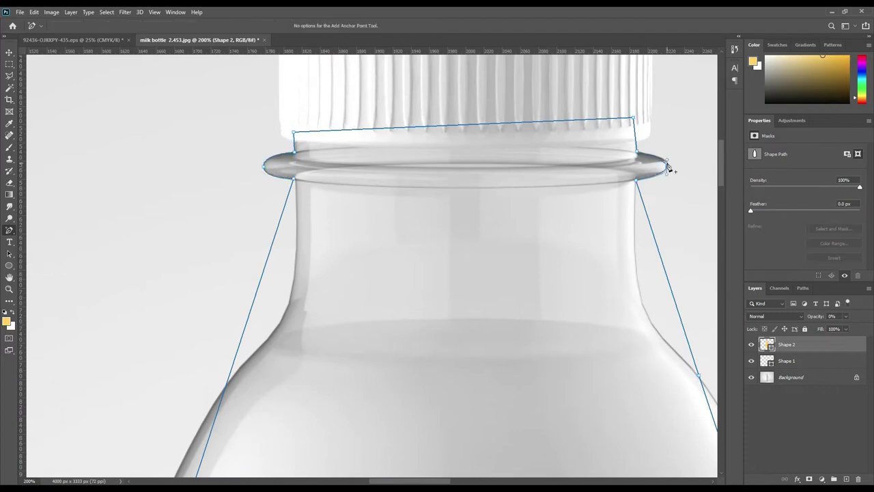
Curve both sides of the bottle outline to follow the neck and the sloping shoulders.
{"action": "left_click_drag", "start_coordinate": [253, 297], "coordinate": [293, 238]}
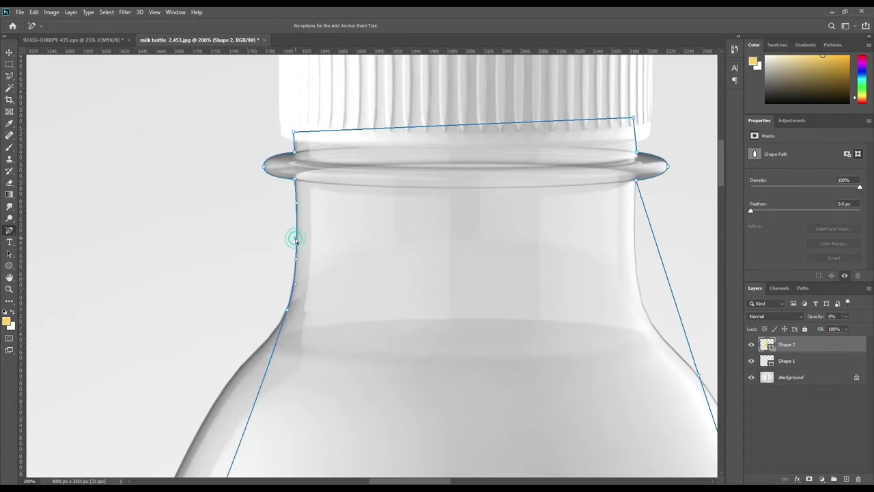
{"action": "left_click_drag", "start_coordinate": [365, 412], "coordinate": [418, 200]}
{"action": "left_click_drag", "start_coordinate": [277, 294], "coordinate": [295, 176]}
{"action": "left_click_drag", "start_coordinate": [588, 260], "coordinate": [316, 281]}
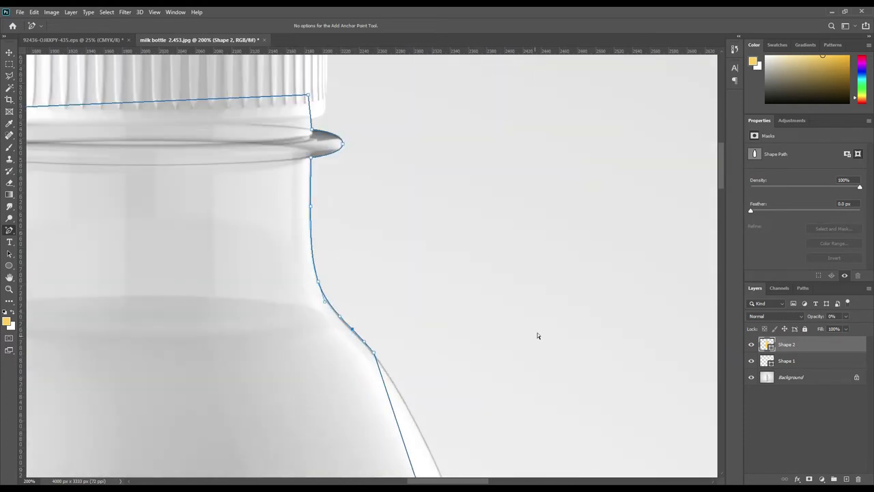
{"action": "left_click_drag", "start_coordinate": [537, 335], "coordinate": [326, 214]}
{"action": "left_click_drag", "start_coordinate": [380, 367], "coordinate": [378, 234]}
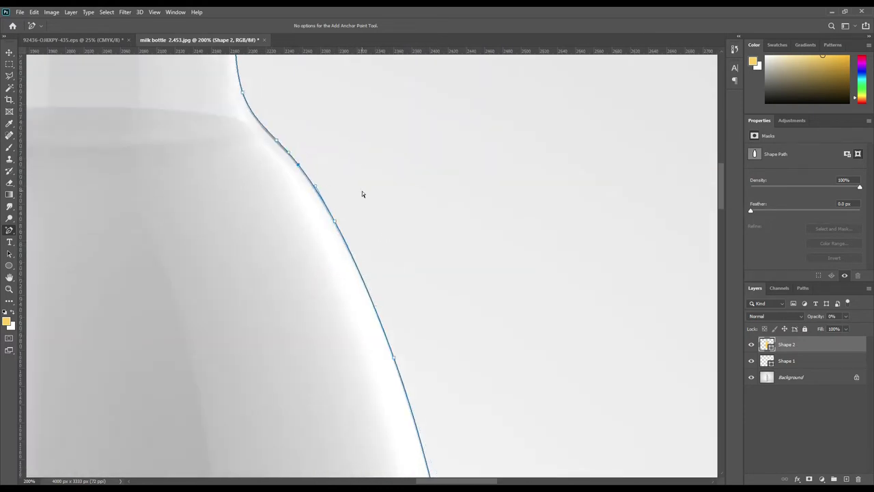
{"action": "left_click_drag", "start_coordinate": [362, 191], "coordinate": [470, 287]}
Fit the lower bottle outline to the straight body sides and the rounded base.
{"action": "key", "text": "ctrl+minus"}
{"action": "key", "text": "ctrl+minus"}
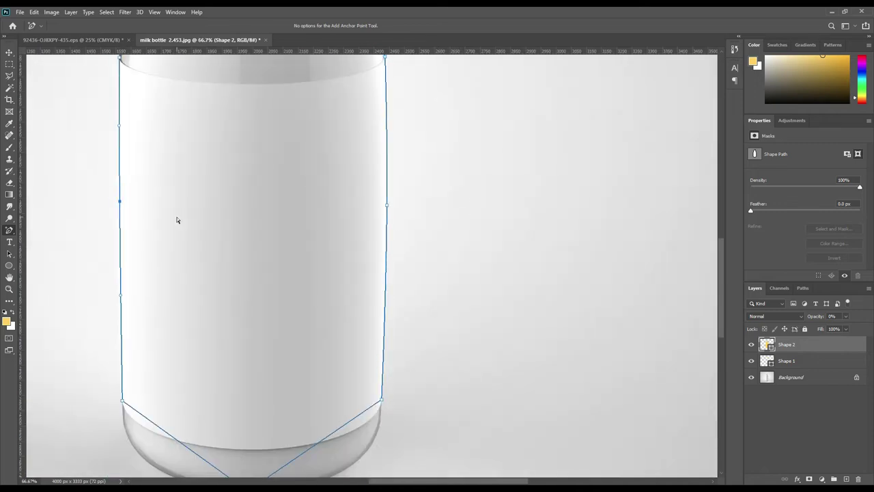
{"action": "left_click_drag", "start_coordinate": [251, 361], "coordinate": [310, 258]}
{"action": "key", "text": "ctrl+plus"}
{"action": "key", "text": "ctrl+plus"}
{"action": "left_click_drag", "start_coordinate": [328, 222], "coordinate": [250, 303]}
{"action": "left_click", "coordinate": [177, 208]}
{"action": "left_click_drag", "start_coordinate": [177, 208], "coordinate": [169, 200]}
{"action": "scroll", "coordinate": [562, 297], "scroll_direction": "right", "scroll_amount": 5}
{"action": "left_click", "coordinate": [478, 293]}
{"action": "left_click", "coordinate": [557, 185]}
{"action": "key", "text": "ctrl+minus"}
{"action": "left_click_drag", "start_coordinate": [644, 260], "coordinate": [500, 287]}
{"action": "left_click_drag", "start_coordinate": [534, 315], "coordinate": [583, 226]}
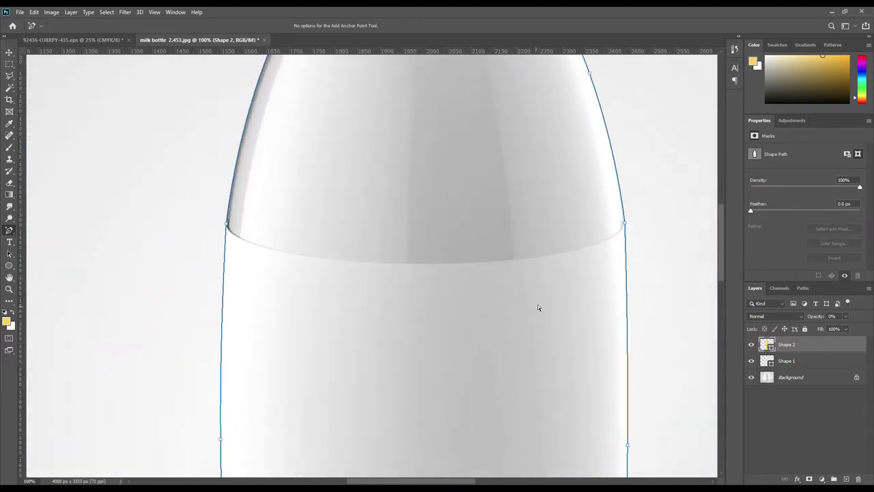
{"action": "left_click", "coordinate": [664, 248]}
Draw a third closed Pen shape roughly around the label area of the bottle body and set its opacity to 0%.
{"action": "right_click", "coordinate": [13, 233]}
{"action": "left_click", "coordinate": [45, 230]}
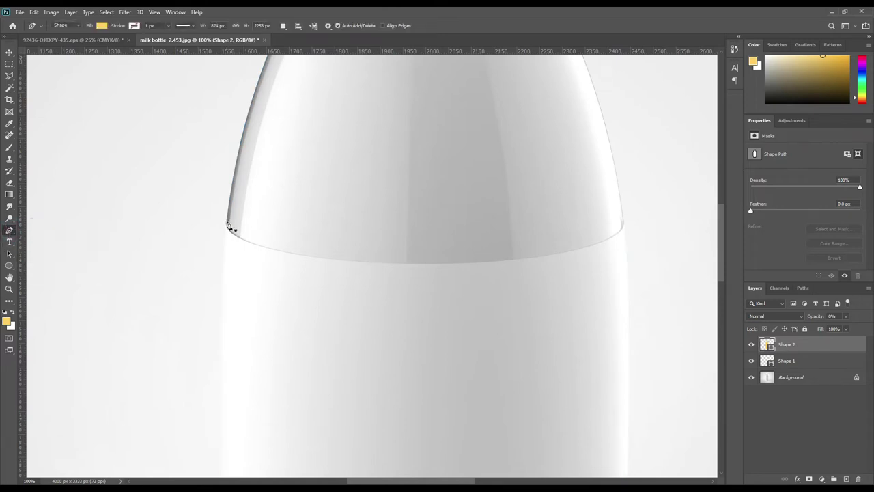
{"action": "left_click", "coordinate": [227, 226]}
{"action": "left_click", "coordinate": [624, 227]}
{"action": "scroll", "coordinate": [567, 267], "scroll_direction": "down", "scroll_amount": 5}
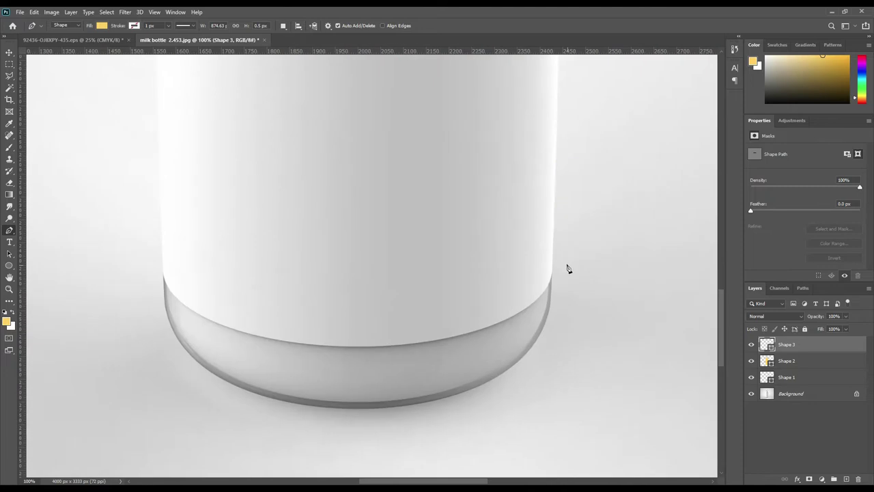
{"action": "left_click", "coordinate": [564, 262]}
{"action": "left_click", "coordinate": [551, 272]}
{"action": "left_click", "coordinate": [164, 281]}
{"action": "scroll", "coordinate": [444, 353], "scroll_direction": "up", "scroll_amount": 10}
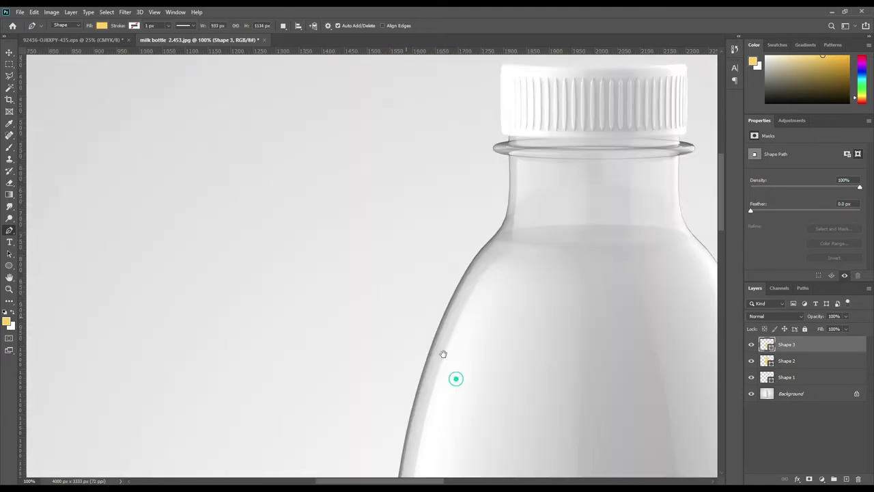
{"action": "key", "text": "0"}
{"action": "key", "text": "0"}
Curve the label shape's top and bottom edges along the label's rims, letting its sides extend beyond the bottle.
{"action": "scroll", "coordinate": [447, 220], "scroll_direction": "right", "scroll_amount": 3}
{"action": "scroll", "coordinate": [447, 221], "scroll_direction": "down", "scroll_amount": 4}
{"action": "right_click", "coordinate": [10, 230]}
{"action": "left_click", "coordinate": [61, 262]}
{"action": "left_click_drag", "start_coordinate": [517, 374], "coordinate": [539, 375]}
{"action": "left_click_drag", "start_coordinate": [307, 128], "coordinate": [523, 166]}
{"action": "scroll", "coordinate": [176, 164], "scroll_direction": "down", "scroll_amount": 5}
{"action": "scroll", "coordinate": [175, 164], "scroll_direction": "left", "scroll_amount": 2}
{"action": "left_click_drag", "start_coordinate": [374, 241], "coordinate": [375, 316]}
{"action": "left_click_drag", "start_coordinate": [494, 316], "coordinate": [430, 312]}
{"action": "left_click_drag", "start_coordinate": [201, 275], "coordinate": [233, 301]}
{"action": "key", "text": "ctrl+0"}
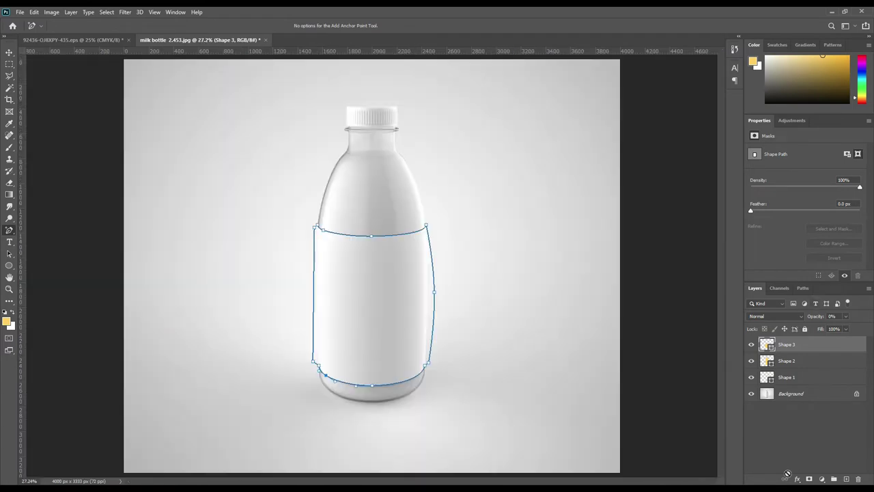
{"action": "left_click", "coordinate": [797, 434]}
{"action": "left_click", "coordinate": [803, 376]}
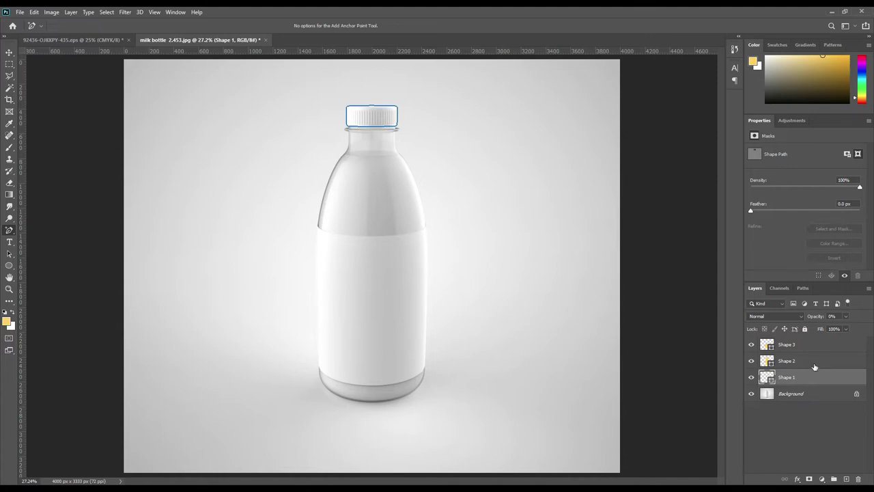
{"action": "left_click", "coordinate": [800, 345], "text": "shift"}
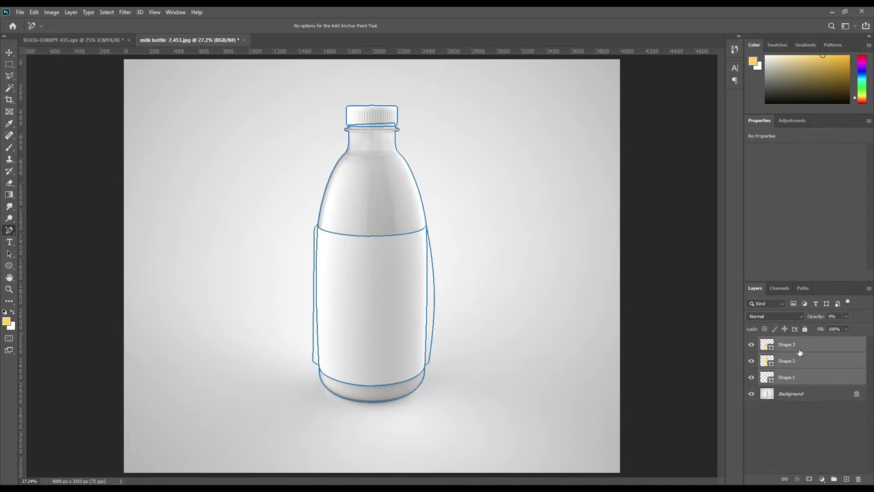
Draw a fourth closed Pen shape directly above the Background layer, loosely enclosing the bottle from the milk line down, at 0% opacity.
{"action": "left_click", "coordinate": [818, 394]}
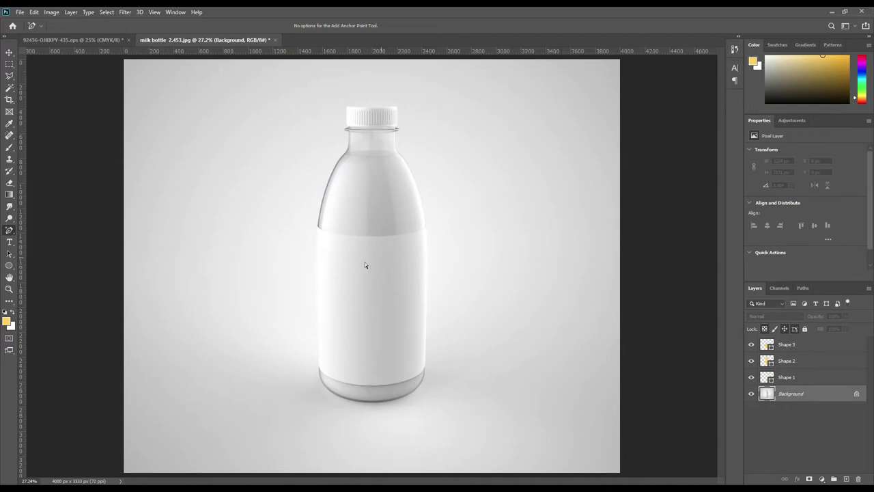
{"action": "scroll", "coordinate": [349, 121], "scroll_direction": "up", "scroll_amount": 3}
{"action": "left_click_drag", "start_coordinate": [394, 97], "coordinate": [384, 322]}
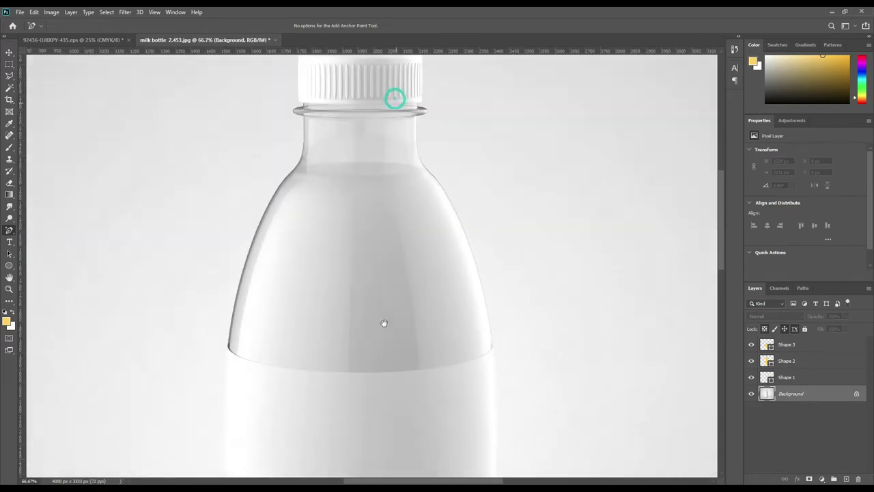
{"action": "right_click", "coordinate": [11, 231]}
{"action": "left_click", "coordinate": [41, 227]}
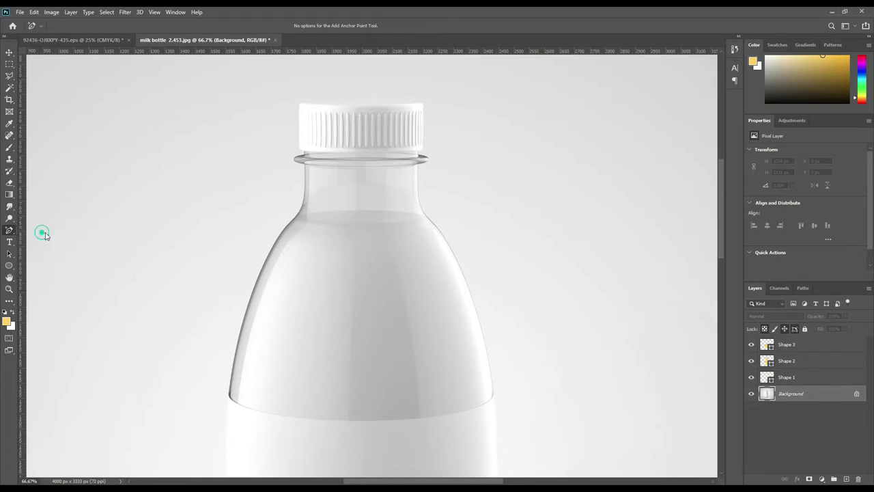
{"action": "left_click", "coordinate": [293, 219]}
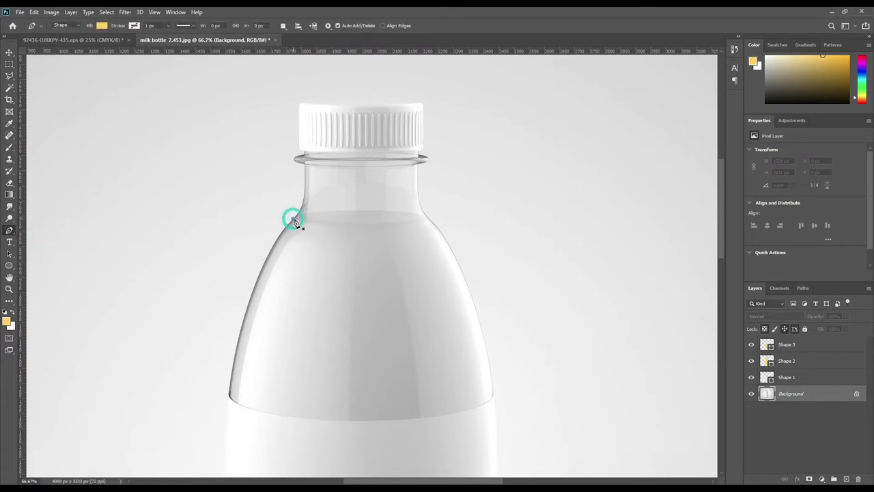
{"action": "left_click", "coordinate": [426, 220]}
{"action": "left_click", "coordinate": [522, 269]}
{"action": "left_click", "coordinate": [513, 405]}
{"action": "scroll", "coordinate": [533, 424], "scroll_direction": "down", "scroll_amount": 10}
{"action": "left_click", "coordinate": [560, 312]}
{"action": "left_click", "coordinate": [191, 351]}
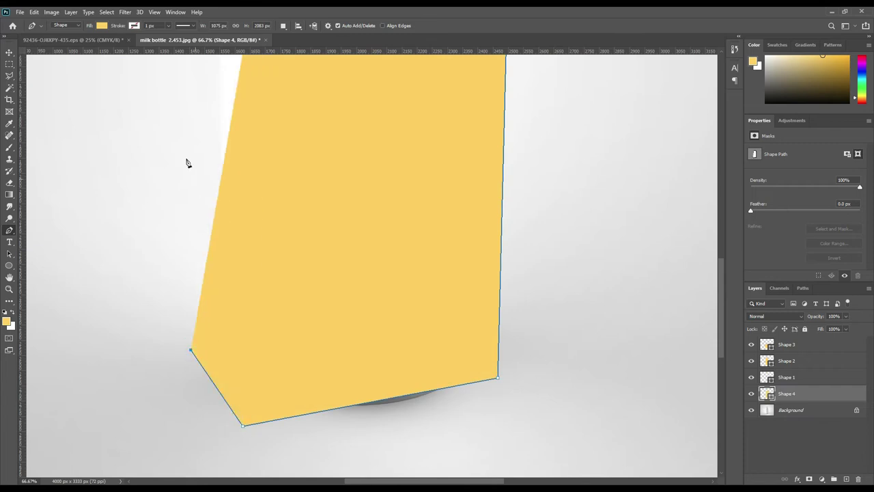
{"action": "scroll", "coordinate": [191, 351], "scroll_direction": "up", "scroll_amount": 10}
{"action": "left_click", "coordinate": [275, 250]}
{"action": "key", "text": "0"}
{"action": "key", "text": "0"}
Bend the bottom edge of the fourth shape downward so it clears the bottle's base.
{"action": "scroll", "coordinate": [427, 335], "scroll_direction": "down", "scroll_amount": 10}
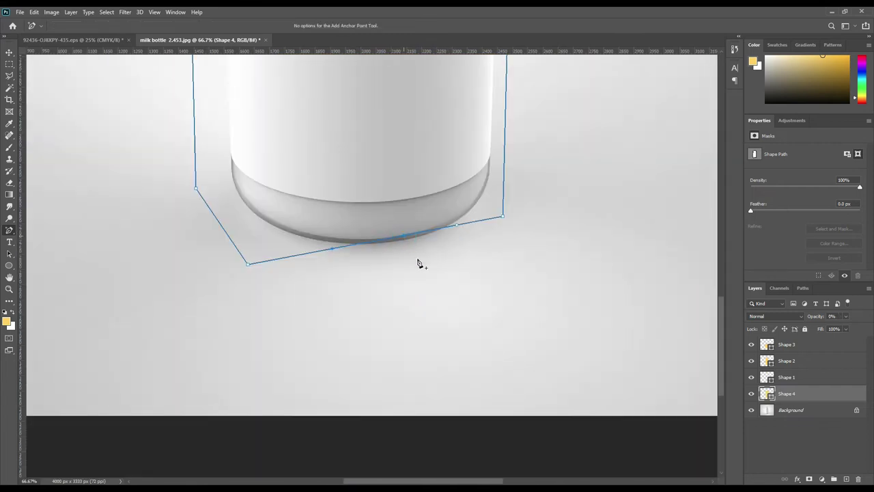
{"action": "left_click_drag", "start_coordinate": [405, 237], "coordinate": [414, 255]}
{"action": "key", "text": "ctrl+0"}
Collect the four shape layers in a hidden group named "object ID".
{"action": "left_click", "coordinate": [800, 344], "text": "shift"}
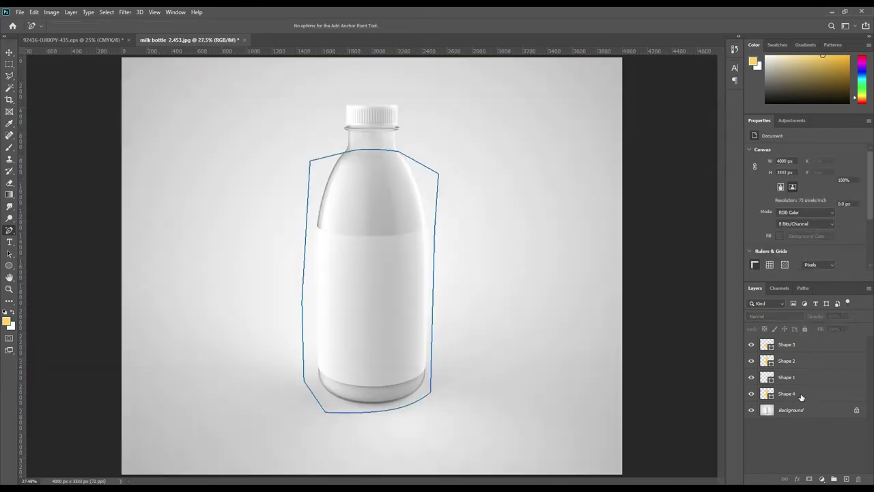
{"action": "left_click_drag", "start_coordinate": [793, 369], "coordinate": [834, 479]}
{"action": "left_click", "coordinate": [752, 344]}
{"action": "double_click", "coordinate": [784, 342]}
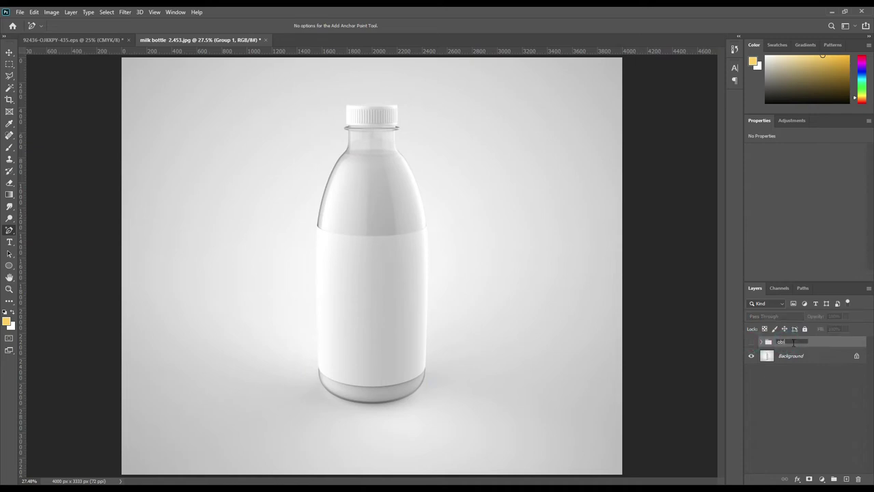
{"action": "type", "text": "object ID"}
{"action": "key", "text": "Return"}
Load the cap shape from the object ID group as a selection and make the Background layer active.
{"action": "left_click", "coordinate": [762, 342]}
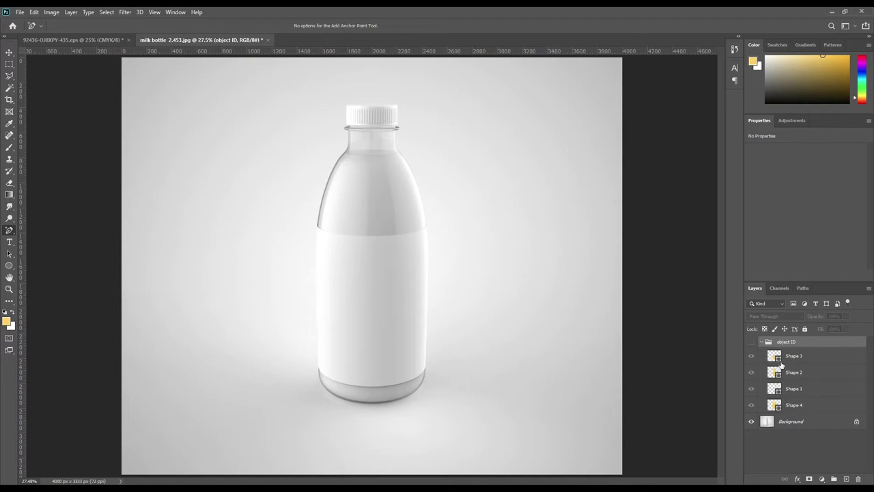
{"action": "left_click", "coordinate": [774, 388], "text": "ctrl"}
{"action": "left_click", "coordinate": [762, 342]}
{"action": "left_click", "coordinate": [792, 357]}
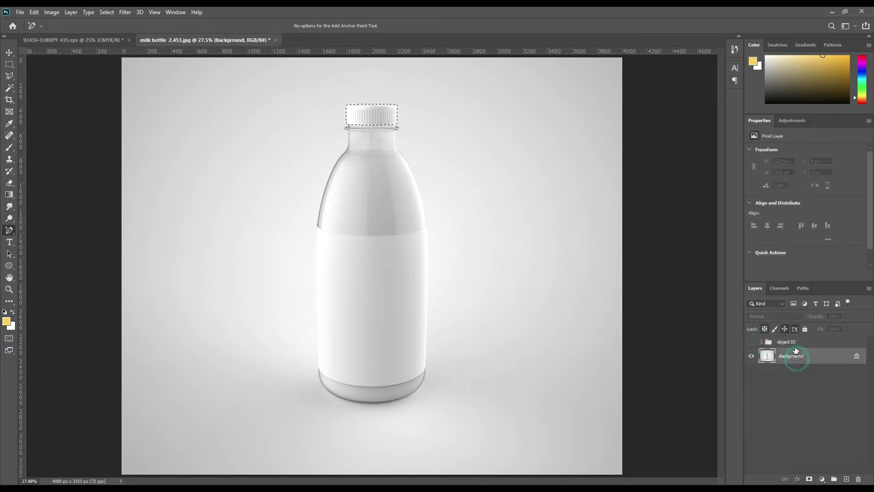
Add a Solid Color fill layer in blue 518eff over the selected cap.
{"action": "left_click", "coordinate": [823, 479]}
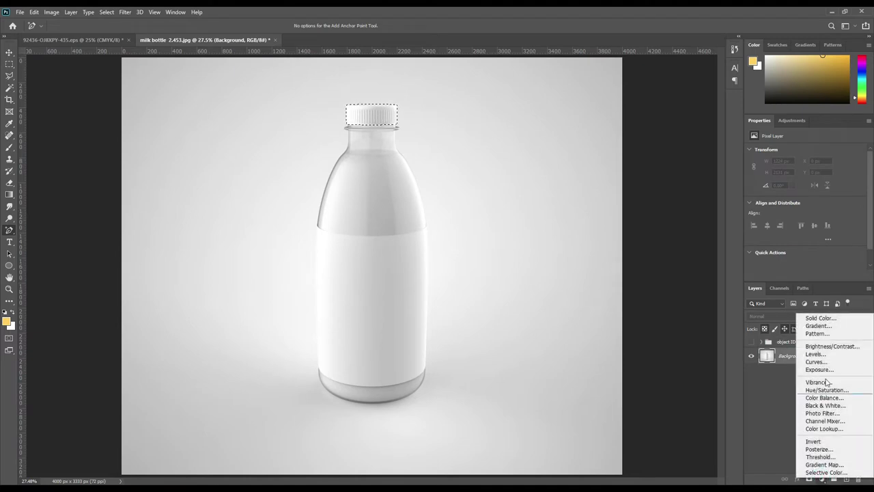
{"action": "left_click", "coordinate": [828, 319]}
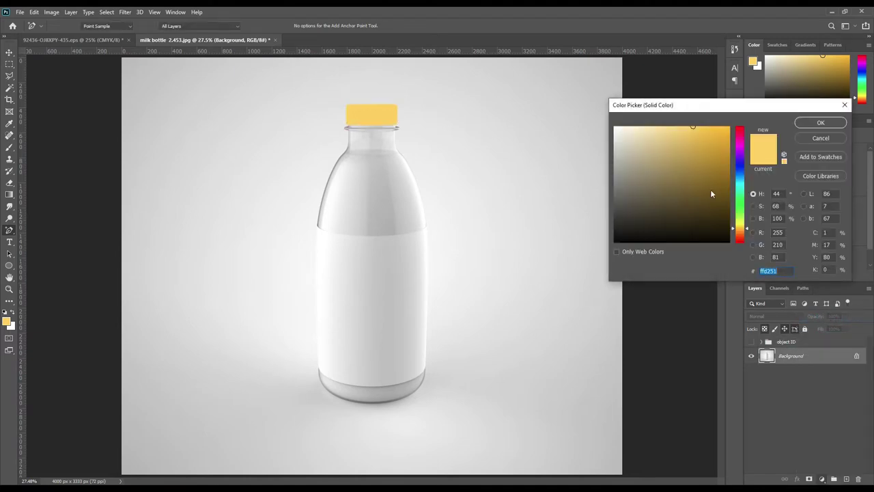
{"action": "left_click", "coordinate": [739, 173]}
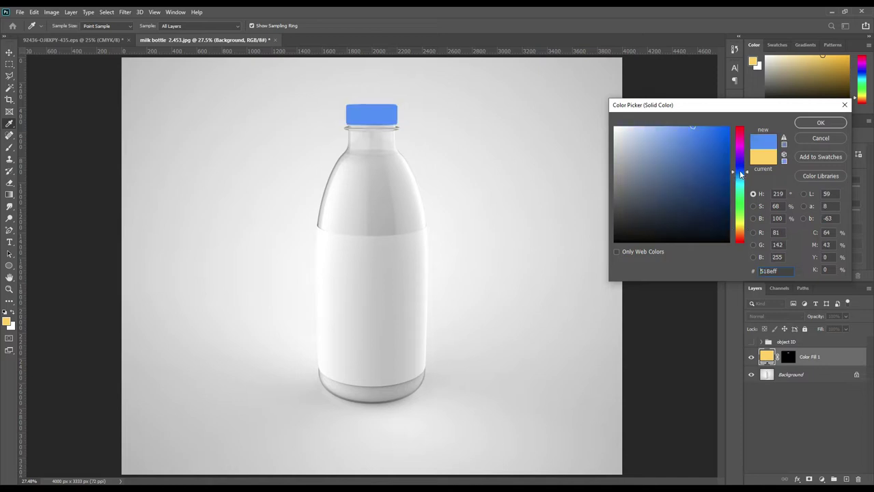
{"action": "left_click", "coordinate": [820, 122]}
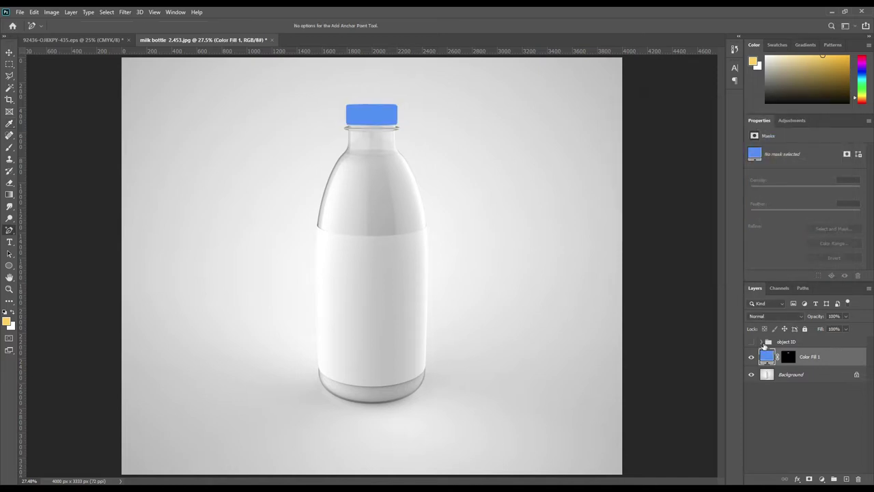
Load the Shape 4 milk area as a selection and add a white Solid Color fill layer from it directly above the Background layer.
{"action": "left_click", "coordinate": [761, 342]}
{"action": "left_click", "coordinate": [777, 407], "text": "ctrl"}
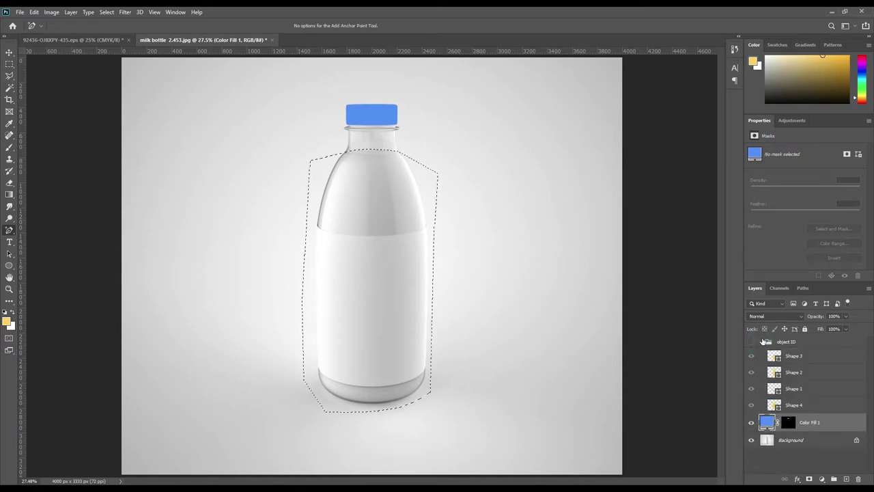
{"action": "left_click", "coordinate": [760, 342]}
{"action": "left_click", "coordinate": [787, 373]}
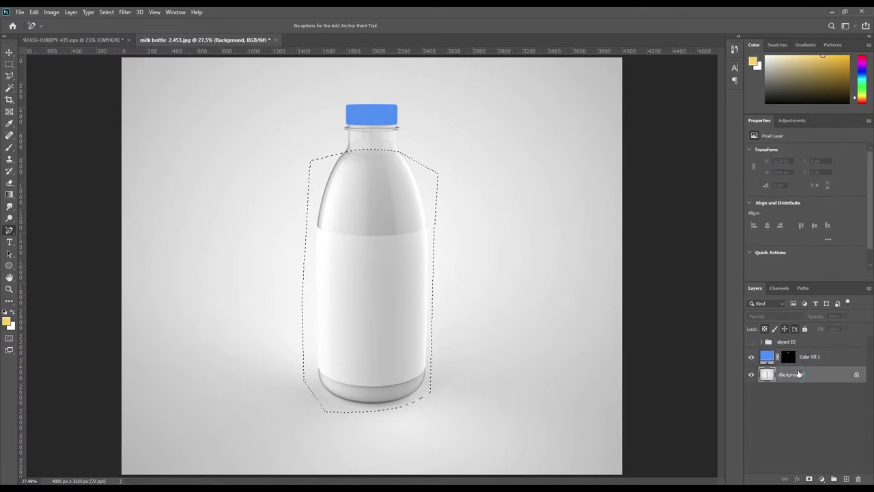
{"action": "left_click", "coordinate": [822, 480]}
{"action": "left_click", "coordinate": [821, 318]}
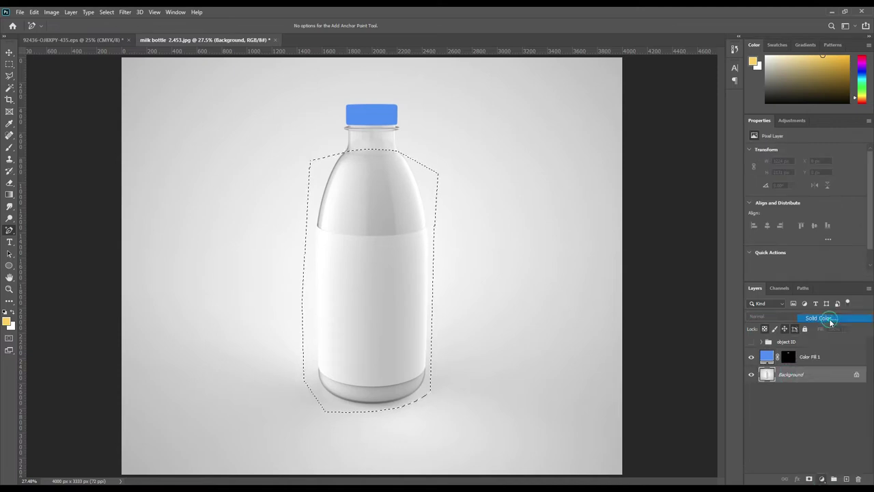
{"action": "left_click_drag", "start_coordinate": [632, 141], "coordinate": [608, 123]}
{"action": "left_click", "coordinate": [799, 123]}
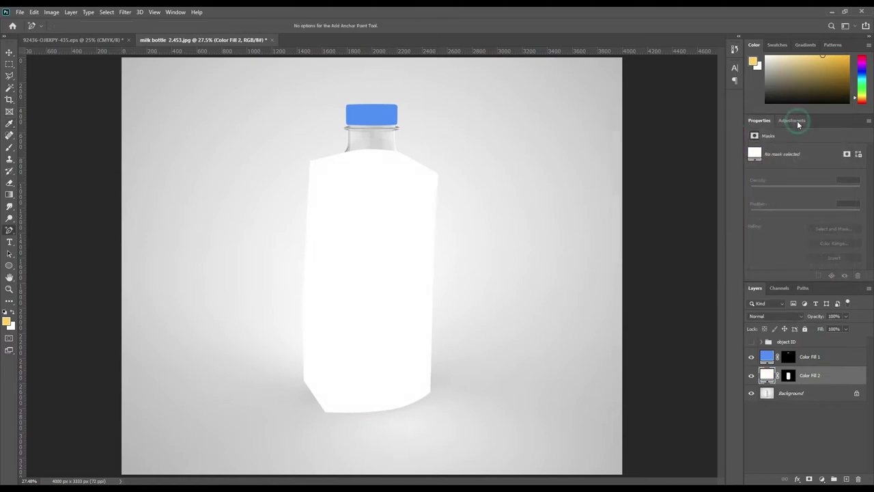
Load the bottle outline, Shape 2 in the object ID group, as a selection and invert it.
{"action": "left_click", "coordinate": [761, 342]}
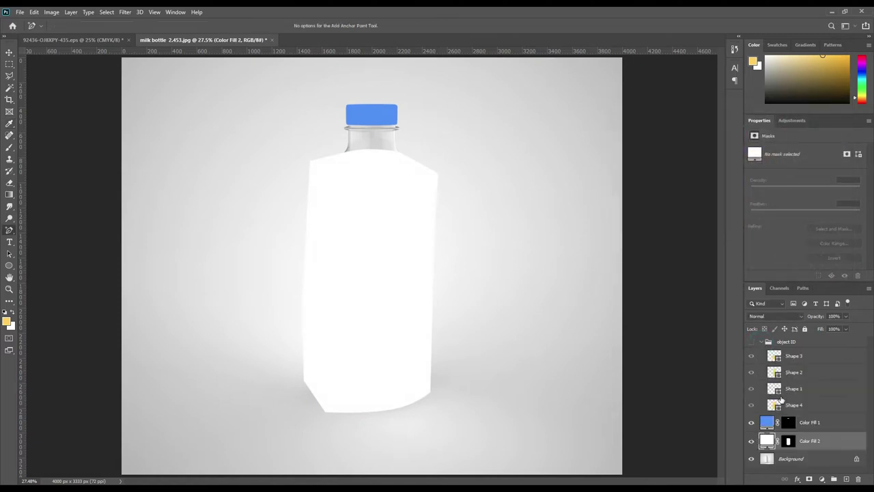
{"action": "left_click", "coordinate": [775, 374], "text": "ctrl"}
{"action": "left_click", "coordinate": [761, 342]}
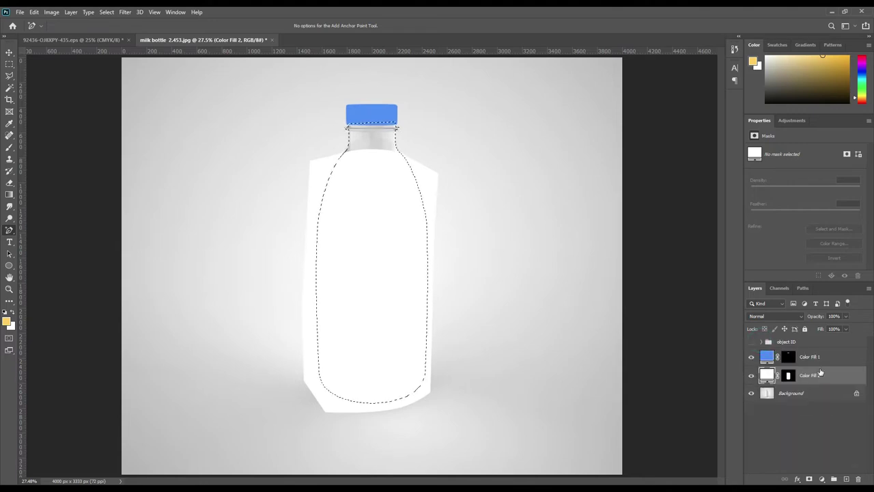
{"action": "left_click", "coordinate": [107, 13]}
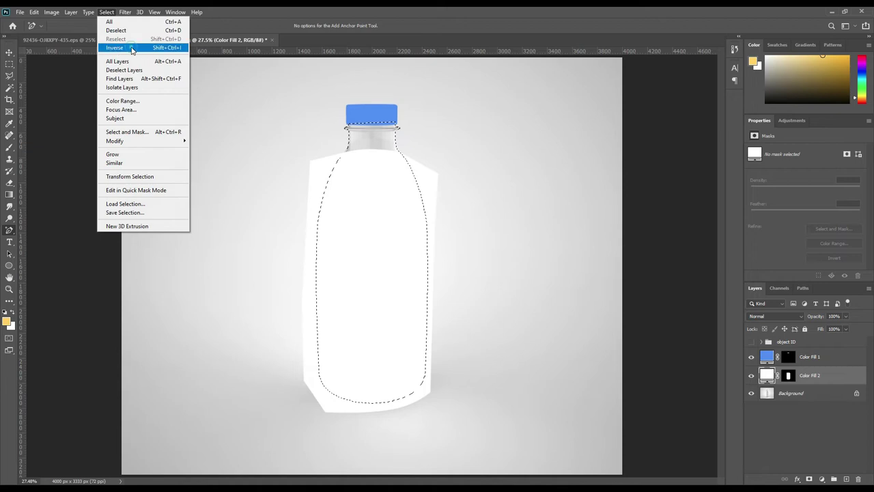
{"action": "left_click", "coordinate": [132, 48]}
Paint black on the white fill layer's mask with a 500 px brush wherever the fill extends outside the bottle, and deselect.
{"action": "left_click", "coordinate": [788, 376]}
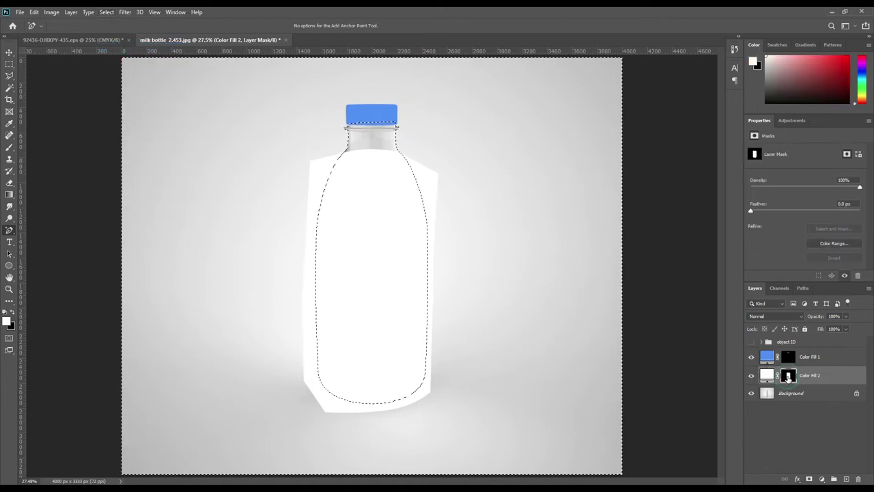
{"action": "left_click", "coordinate": [9, 148]}
{"action": "key", "text": "x"}
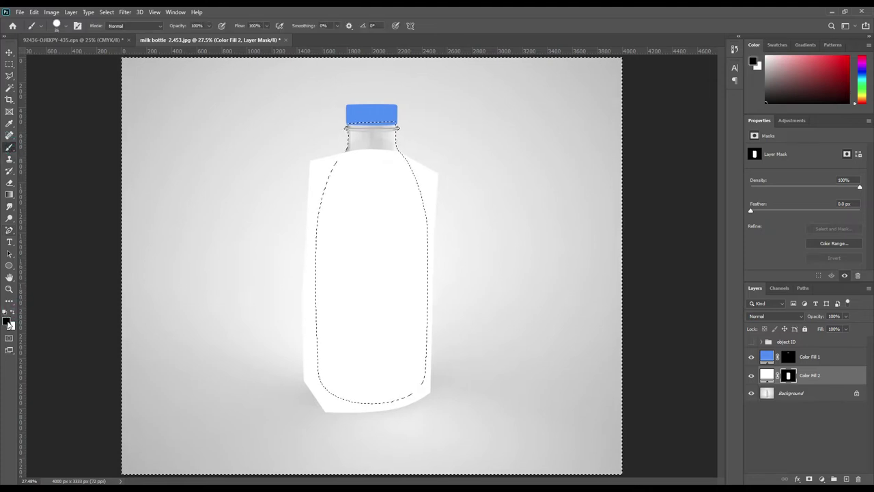
{"action": "left_click", "coordinate": [7, 321]}
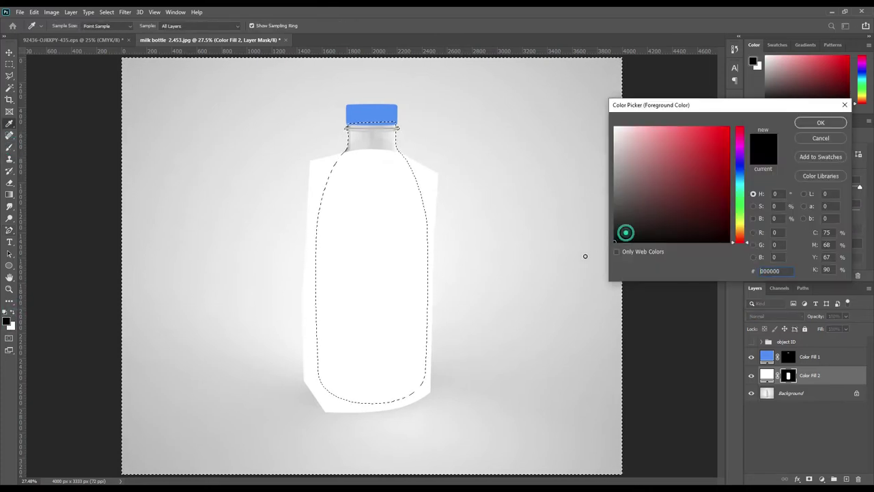
{"action": "left_click", "coordinate": [821, 122]}
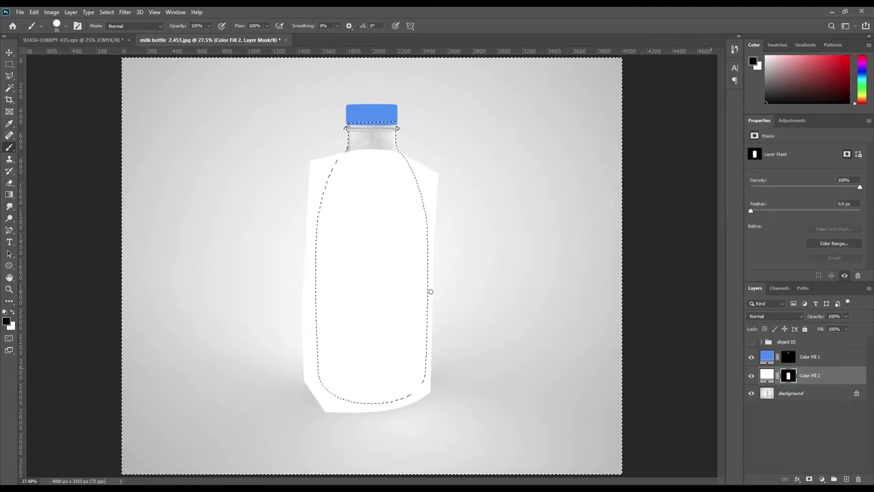
{"action": "key", "text": "]"}
{"action": "key", "text": "]"}
{"action": "key", "text": "]"}
{"action": "key", "text": "]"}
{"action": "key", "text": "]"}
{"action": "key", "text": "]"}
{"action": "key", "text": "]"}
{"action": "key", "text": "]"}
{"action": "key", "text": "]"}
{"action": "key", "text": "]"}
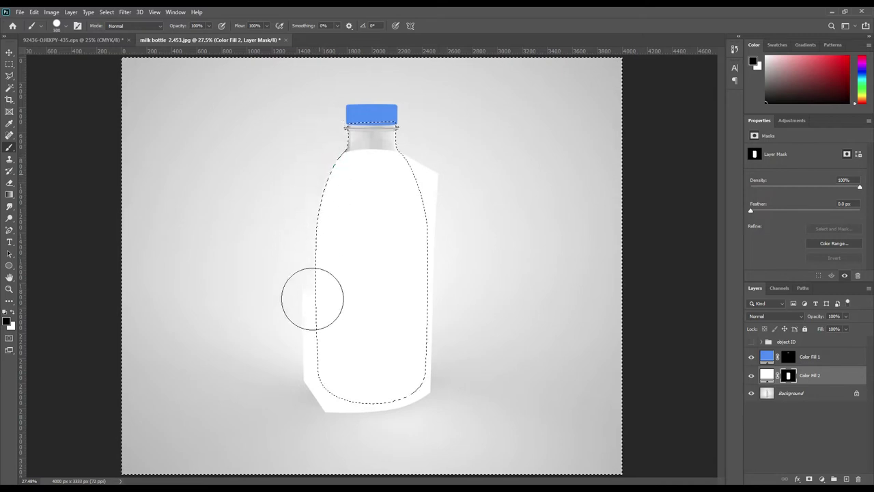
{"action": "left_click_drag", "start_coordinate": [344, 409], "coordinate": [437, 399]}
{"action": "mouse_move", "coordinate": [397, 171]}
{"action": "left_mouse_down"}
{"action": "mouse_move", "coordinate": [416, 265]}
{"action": "mouse_move", "coordinate": [404, 157]}
{"action": "mouse_move", "coordinate": [423, 218]}
{"action": "left_mouse_up"}
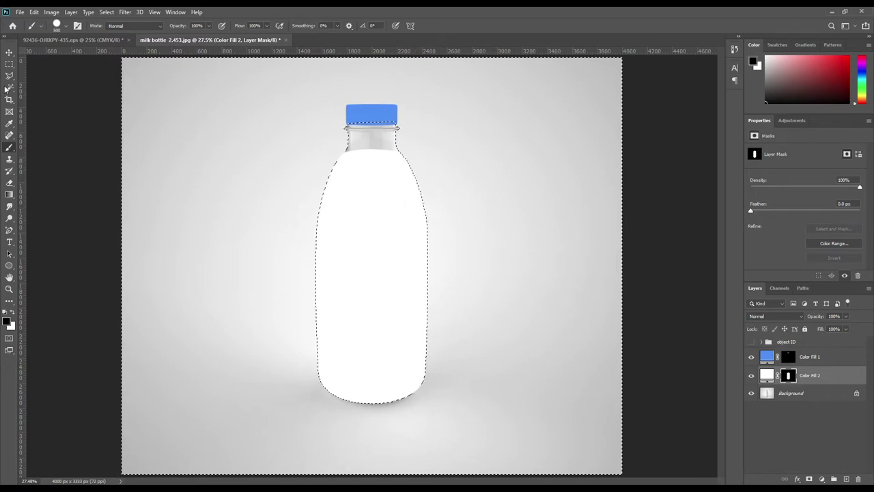
{"action": "left_click", "coordinate": [10, 51]}
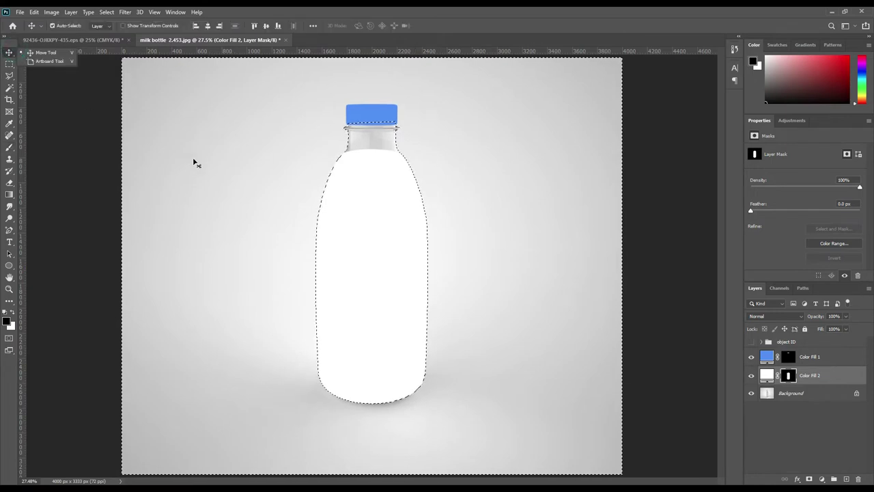
{"action": "key", "text": "ctrl+d"}
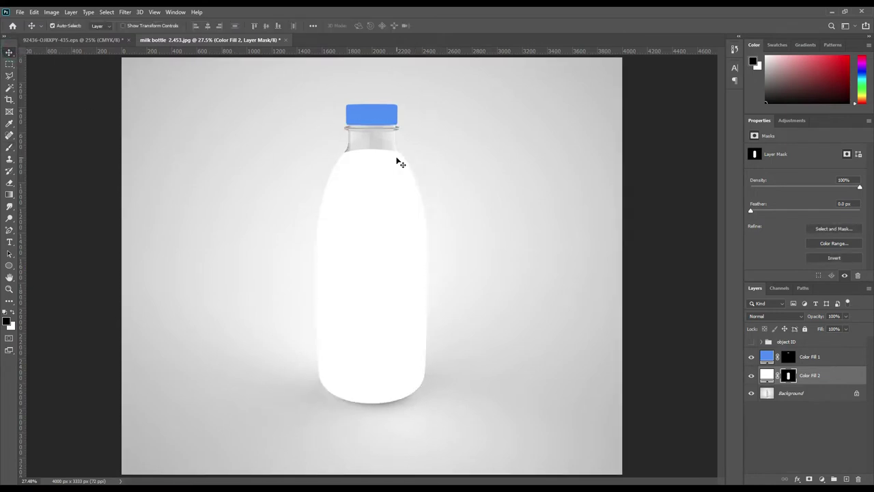
Load the label area, Shape 3, as a selection, fill it with black on the white fill layer's mask, and deselect.
{"action": "left_click", "coordinate": [762, 341]}
{"action": "left_click", "coordinate": [777, 358], "text": "ctrl"}
{"action": "left_click", "coordinate": [761, 342]}
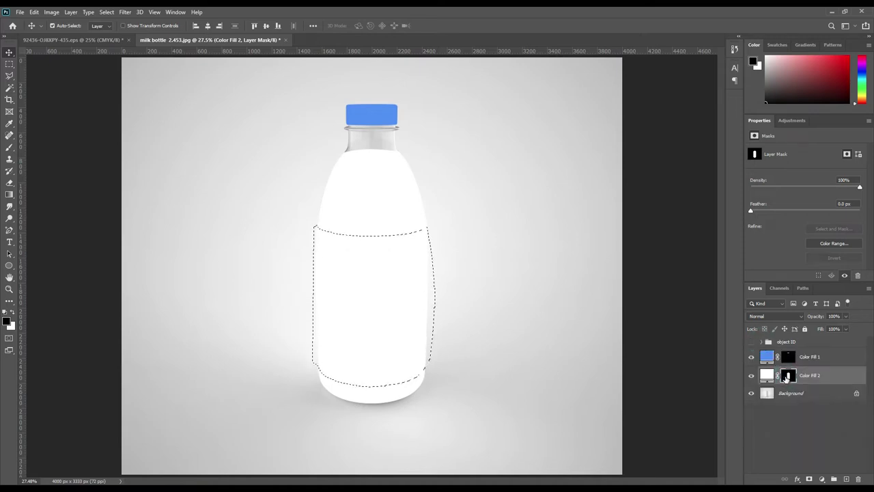
{"action": "key", "text": "x"}
{"action": "key", "text": "ctrl+BackSpace"}
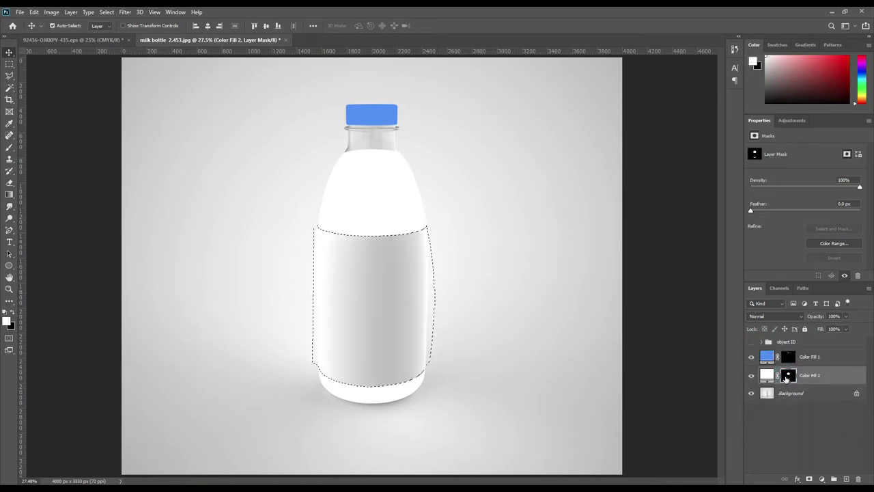
{"action": "key", "text": "ctrl+d"}
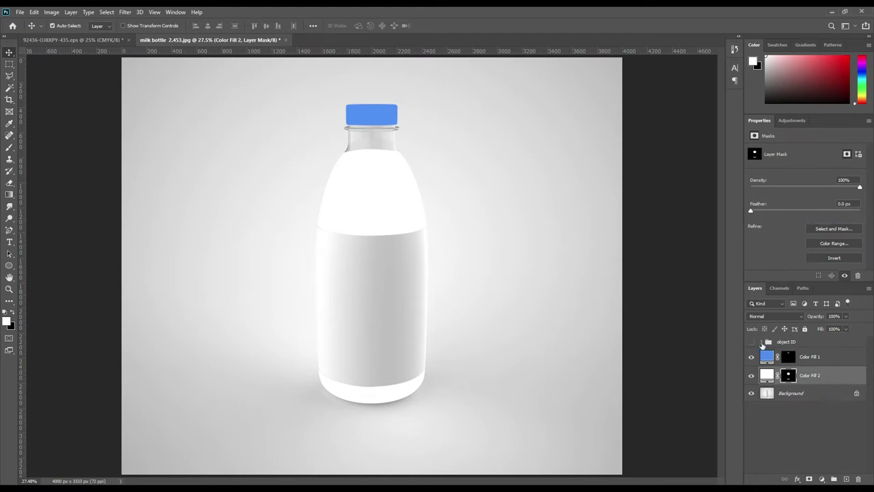
Draw a rectangle of about 1081 × 1245 px over the label area, directly above the Background layer, and colour it red ff0000.
{"action": "left_click", "coordinate": [803, 396]}
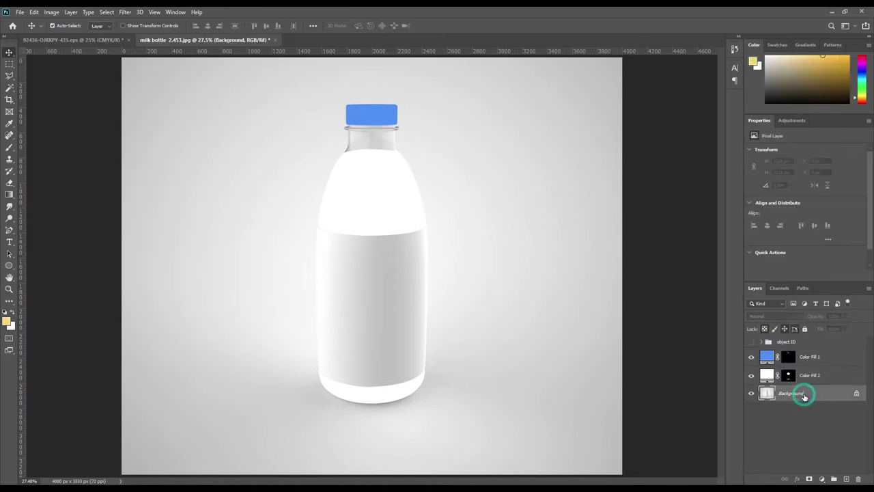
{"action": "right_click", "coordinate": [13, 267]}
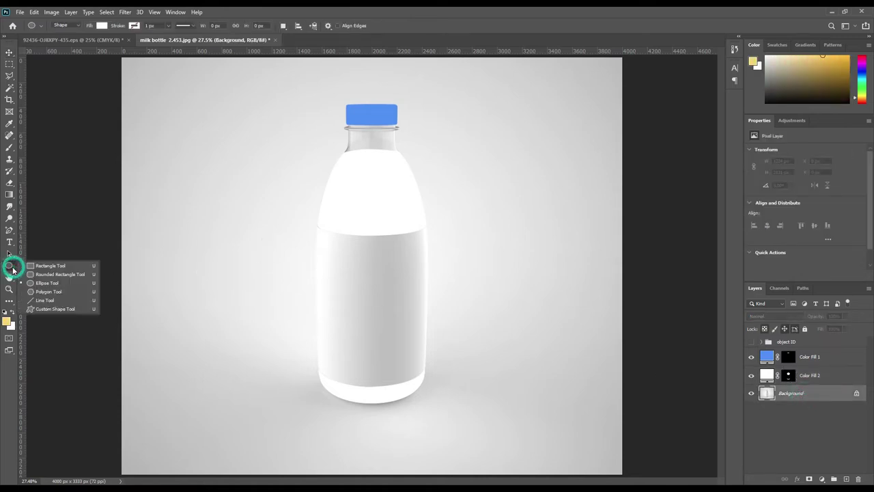
{"action": "left_click", "coordinate": [41, 266]}
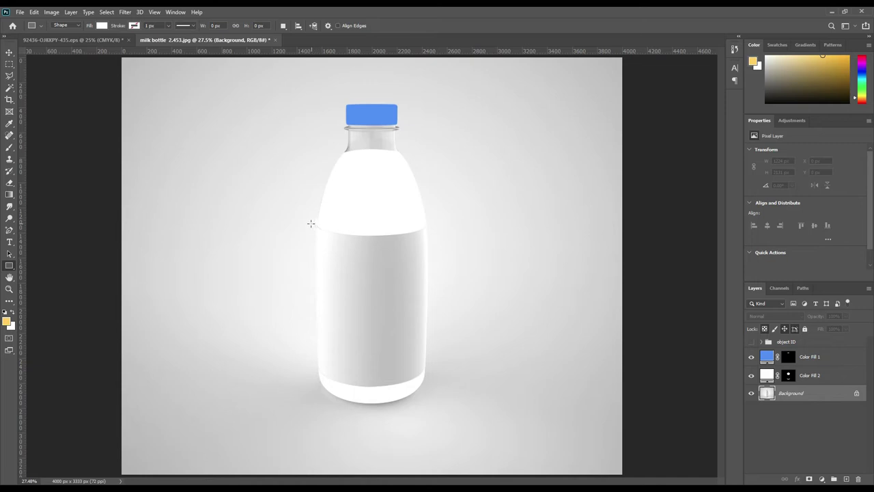
{"action": "left_click_drag", "start_coordinate": [304, 221], "coordinate": [439, 377]}
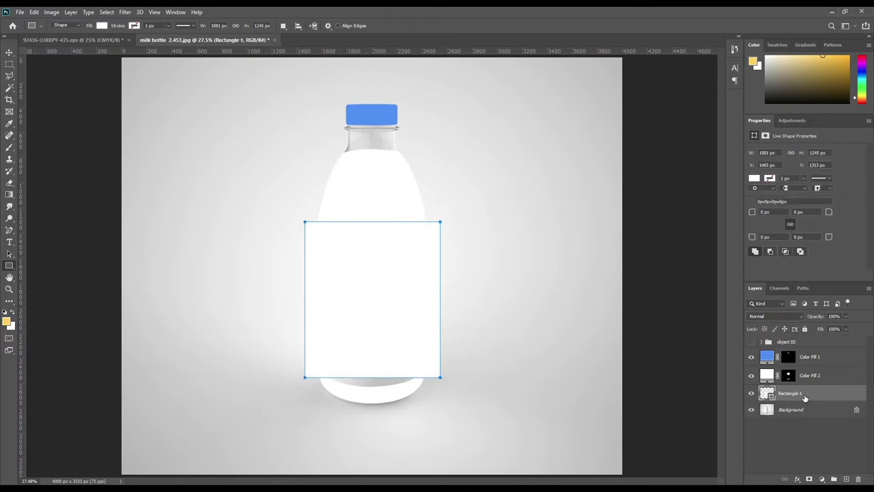
{"action": "double_click", "coordinate": [767, 394]}
{"action": "left_click_drag", "start_coordinate": [682, 235], "coordinate": [741, 125]}
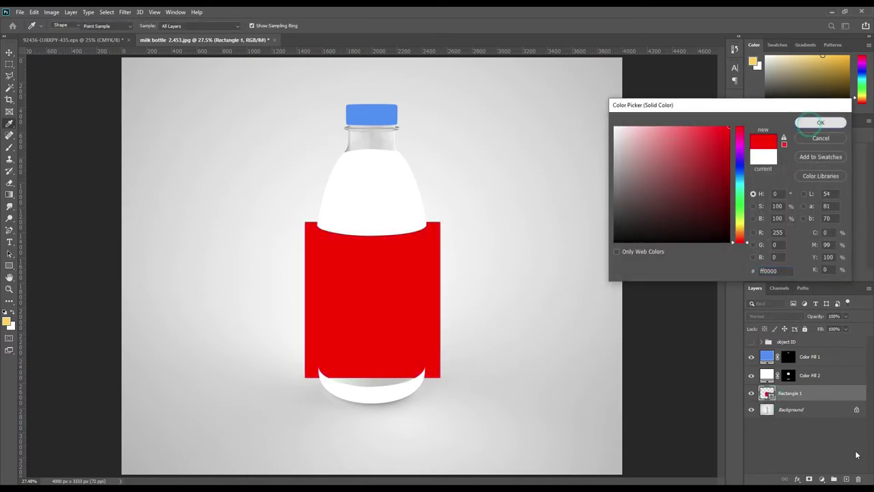
{"action": "left_click", "coordinate": [821, 122]}
Move the red rectangle layer above the white fill layer and convert it to a smart object.
{"action": "left_click_drag", "start_coordinate": [810, 395], "coordinate": [814, 375]}
{"action": "right_click", "coordinate": [815, 376]}
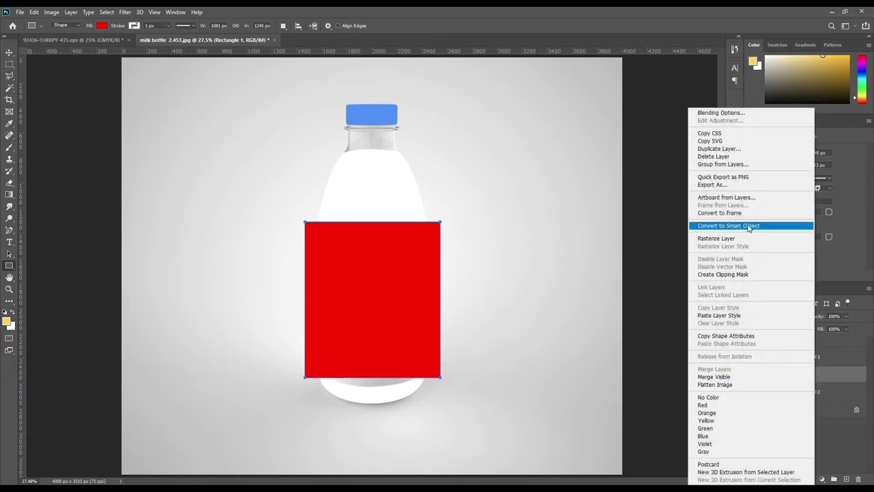
{"action": "left_click", "coordinate": [749, 227]}
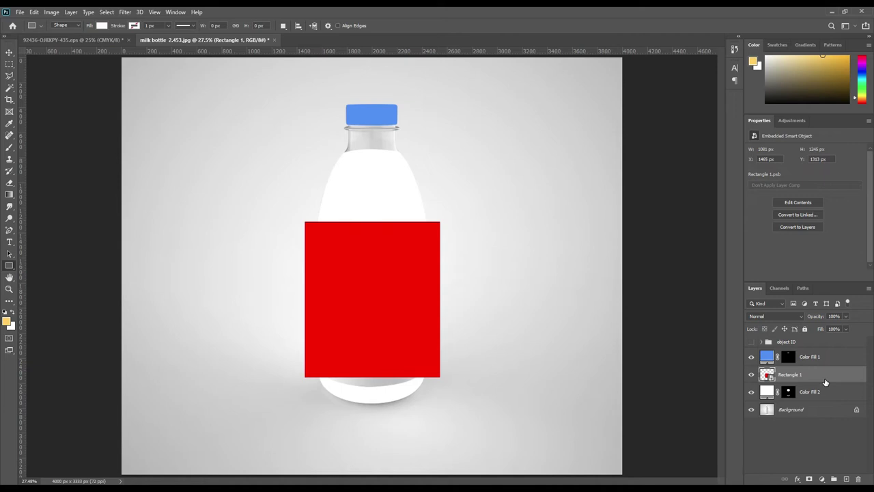
Lower the red rectangle smart object's opacity to 53% and apply an Arch warp with about -22% bend to follow the bottle's label curve.
{"action": "left_click_drag", "start_coordinate": [817, 316], "coordinate": [795, 314]}
{"action": "key", "text": "ctrl+t"}
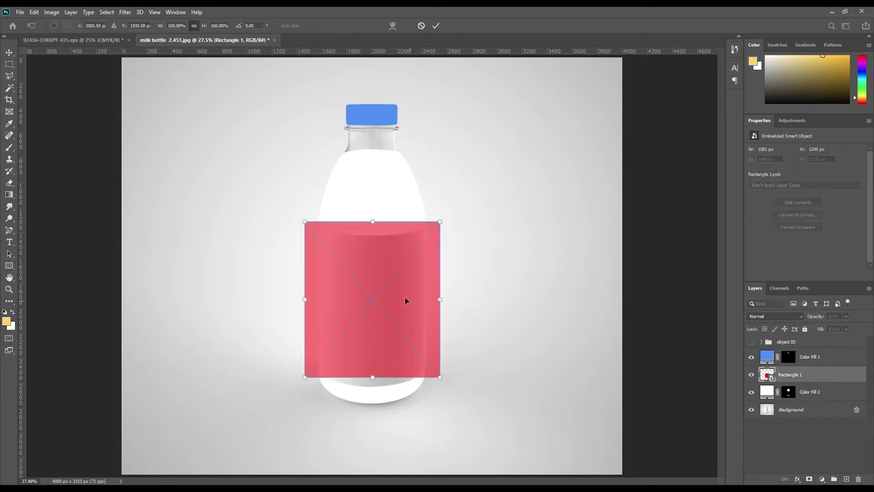
{"action": "right_click", "coordinate": [379, 259]}
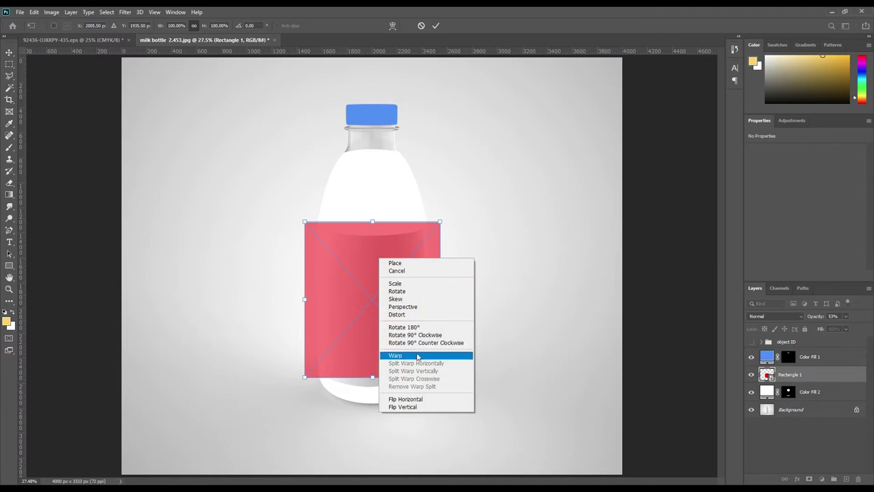
{"action": "left_click", "coordinate": [413, 355]}
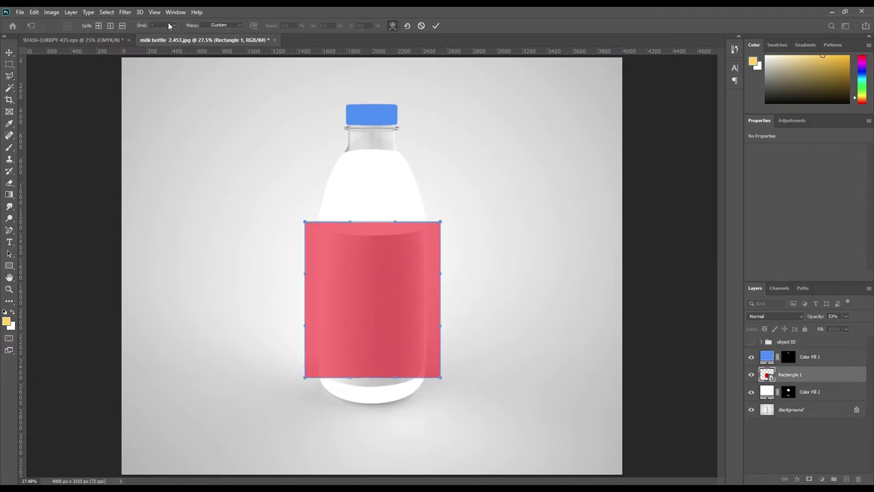
{"action": "left_click", "coordinate": [215, 25]}
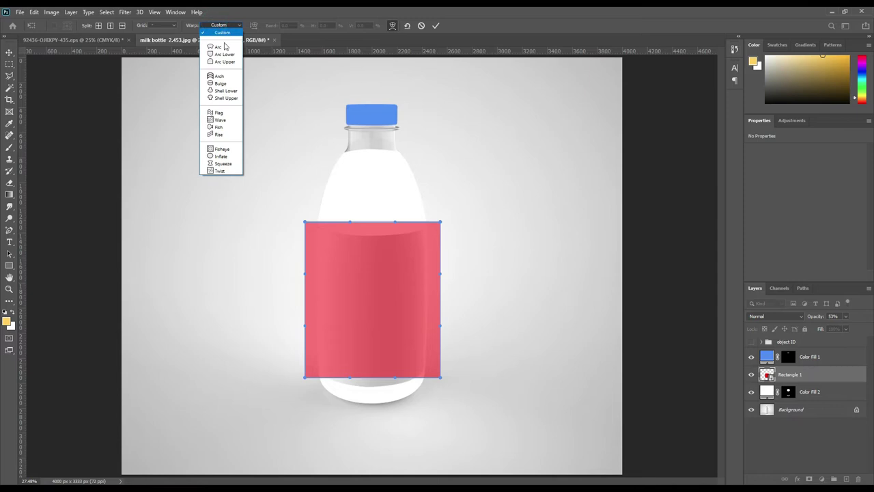
{"action": "left_click", "coordinate": [220, 76]}
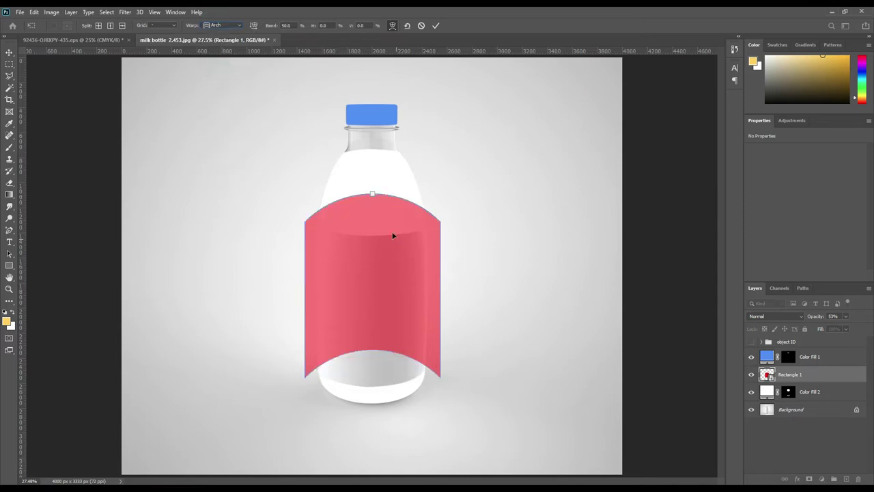
{"action": "left_click_drag", "start_coordinate": [372, 194], "coordinate": [370, 235]}
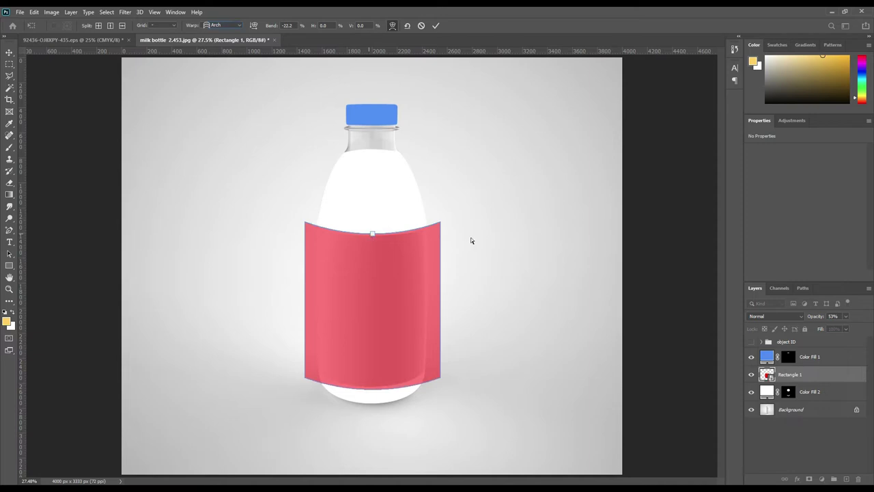
{"action": "key", "text": "Return"}
Narrow the warped red label to about 970 px wide and nudge it 6 px to the right to centre it on the bottle.
{"action": "key", "text": "ctrl+t"}
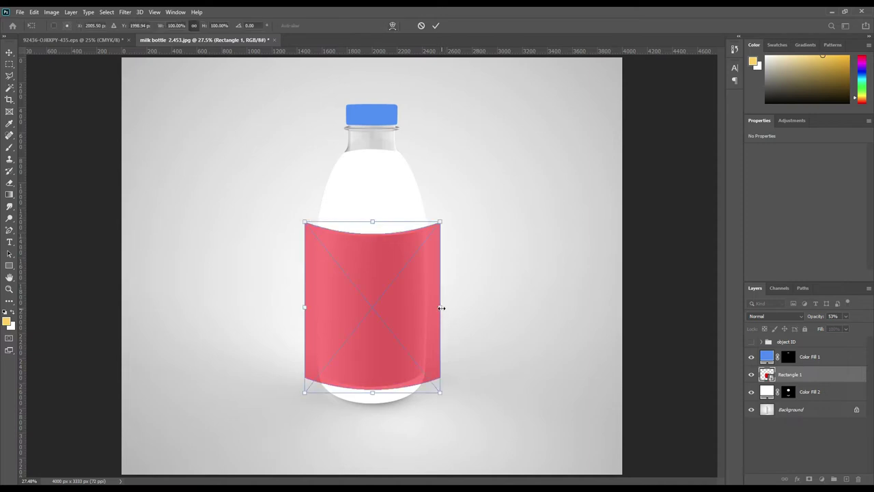
{"action": "left_click_drag", "start_coordinate": [441, 308], "coordinate": [441, 308]}
{"action": "left_click_drag", "start_coordinate": [441, 306], "coordinate": [434, 308]}
{"action": "left_click", "coordinate": [435, 25]}
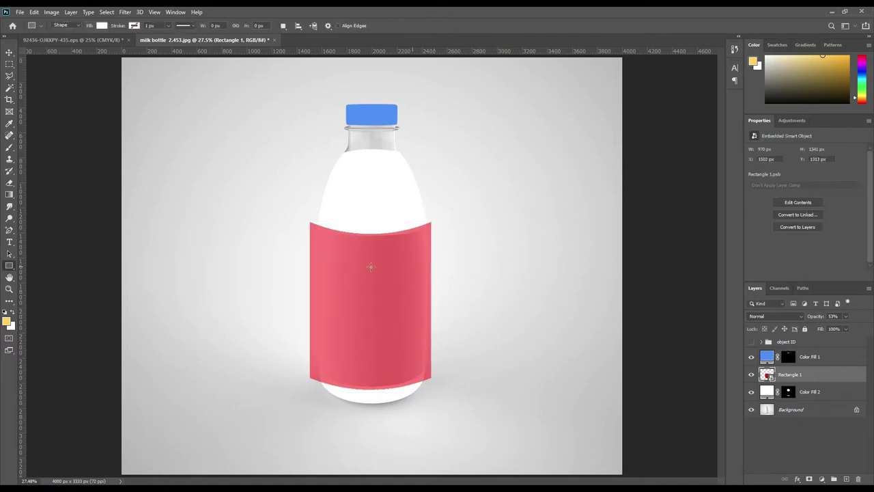
{"action": "left_click", "coordinate": [9, 53]}
{"action": "key", "text": "Right"}
{"action": "key", "text": "Right"}
{"action": "key", "text": "Right"}
{"action": "key", "text": "Right"}
{"action": "key", "text": "Right"}
{"action": "key", "text": "Right"}
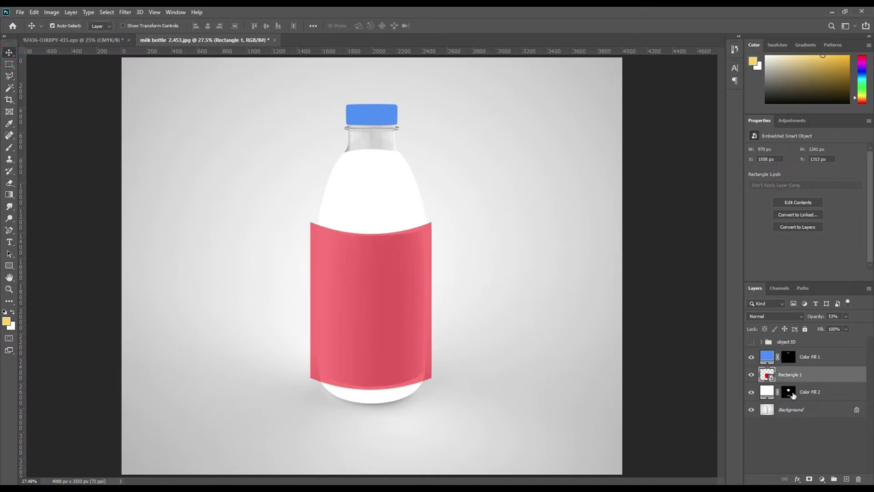
Mask the red label with the bottle outline from Shape 2, subtract the white fill's masked area from that mask, and deselect.
{"action": "left_click", "coordinate": [763, 341]}
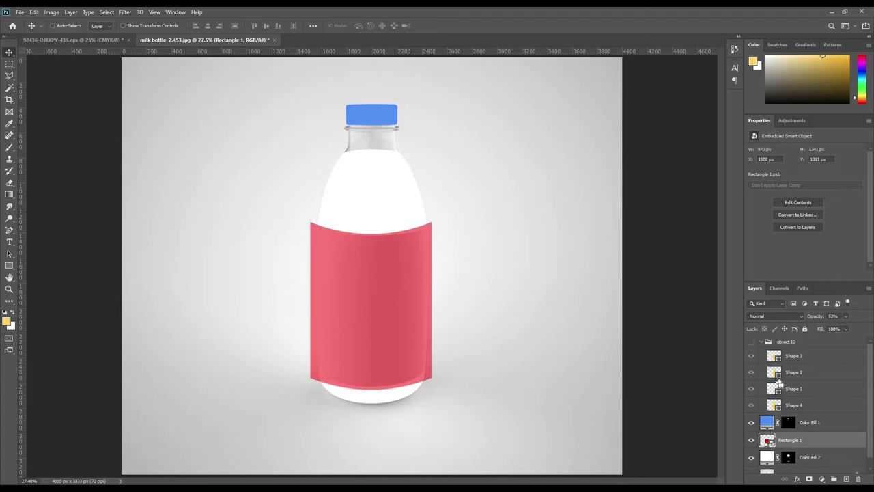
{"action": "left_click", "coordinate": [777, 378], "text": "ctrl"}
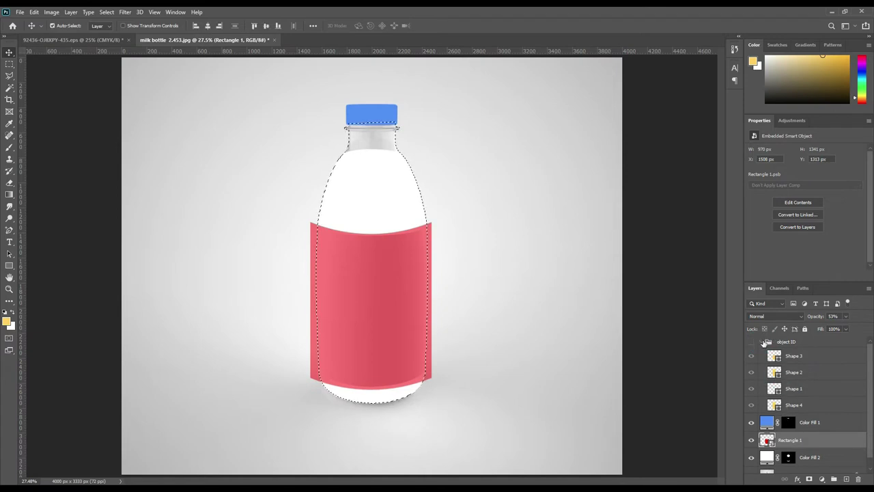
{"action": "left_click", "coordinate": [762, 342], "text": "ctrl"}
{"action": "left_click", "coordinate": [810, 480]}
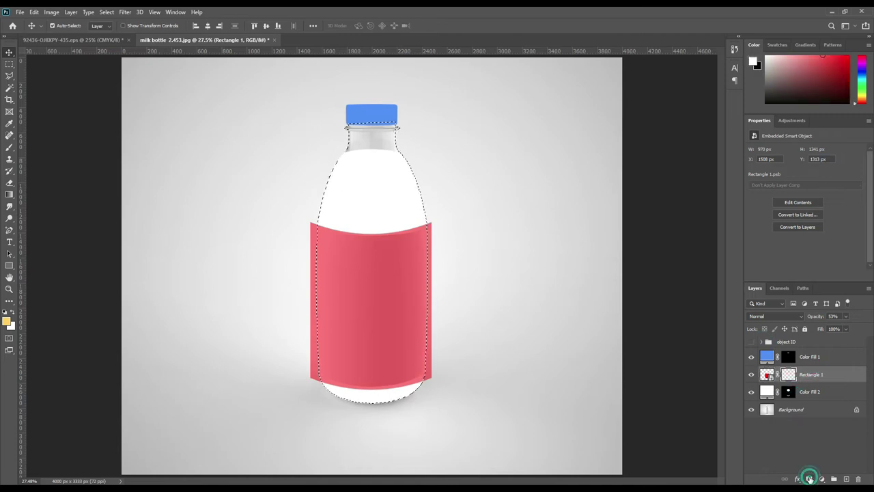
{"action": "left_click", "coordinate": [789, 394], "text": "ctrl"}
{"action": "left_click", "coordinate": [787, 375], "text": "ctrl+alt"}
{"action": "left_click", "coordinate": [787, 374], "text": "ctrl+alt"}
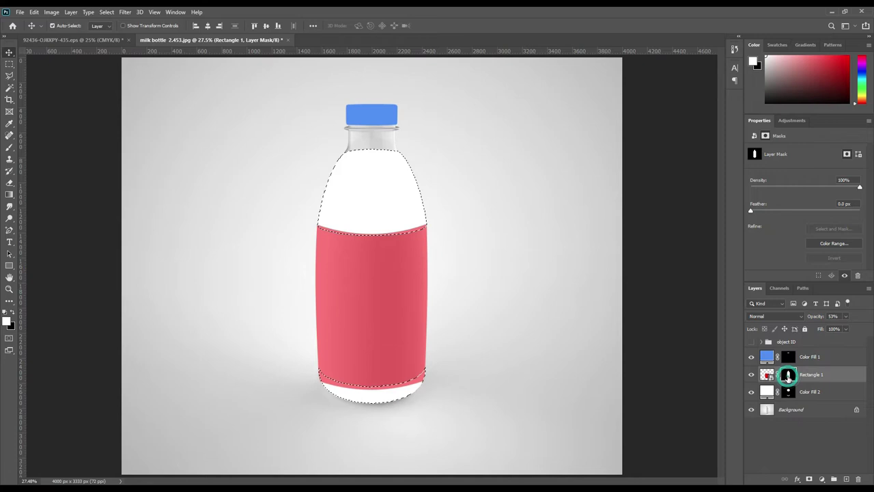
{"action": "key", "text": "ctrl+d"}
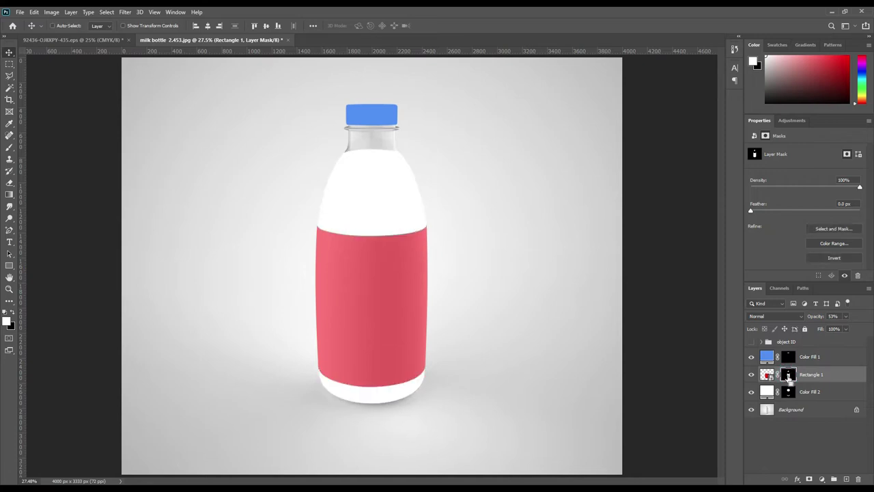
Add a yellow Solid Color fill layer directly above the Background, masked to everything outside the bottle and cap.
{"action": "left_click", "coordinate": [782, 444]}
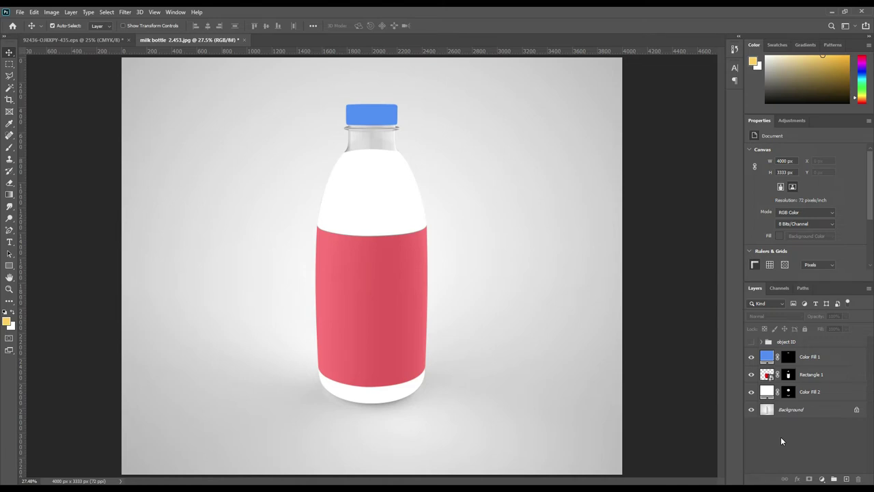
{"action": "left_click", "coordinate": [793, 409]}
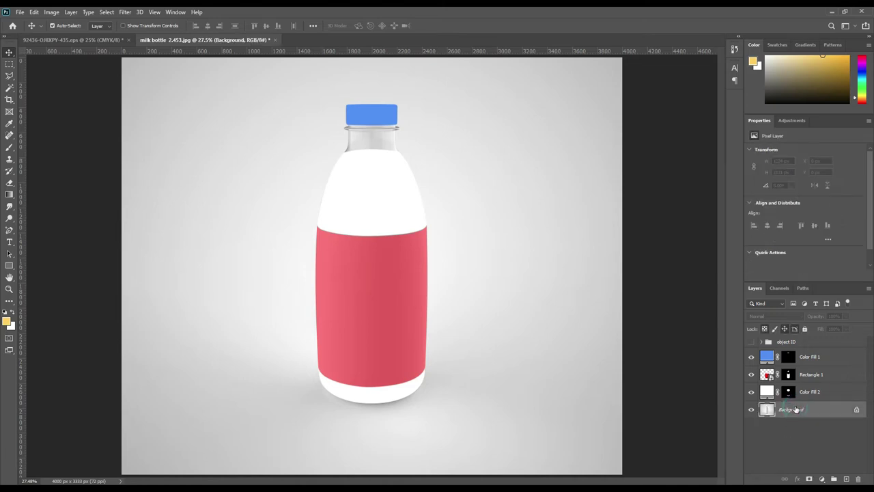
{"action": "left_click", "coordinate": [788, 392], "text": "ctrl"}
{"action": "left_click", "coordinate": [789, 358], "text": "ctrl+shift"}
{"action": "left_click", "coordinate": [106, 12]}
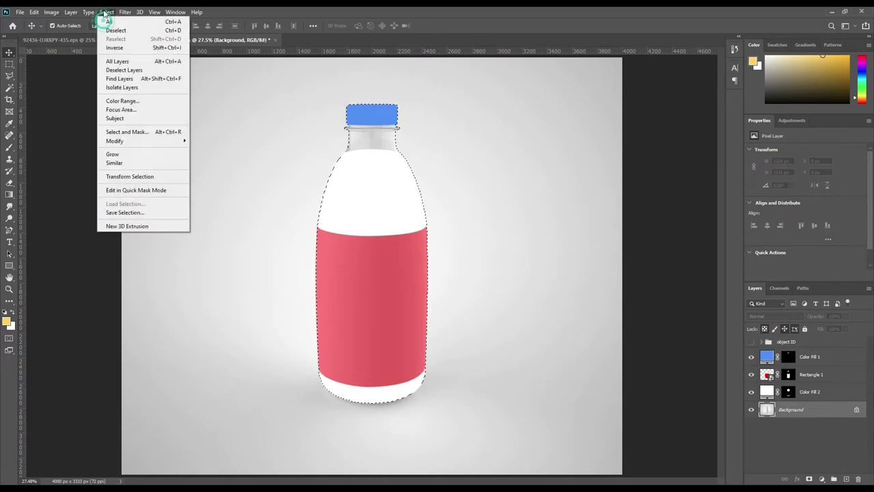
{"action": "left_click", "coordinate": [135, 48]}
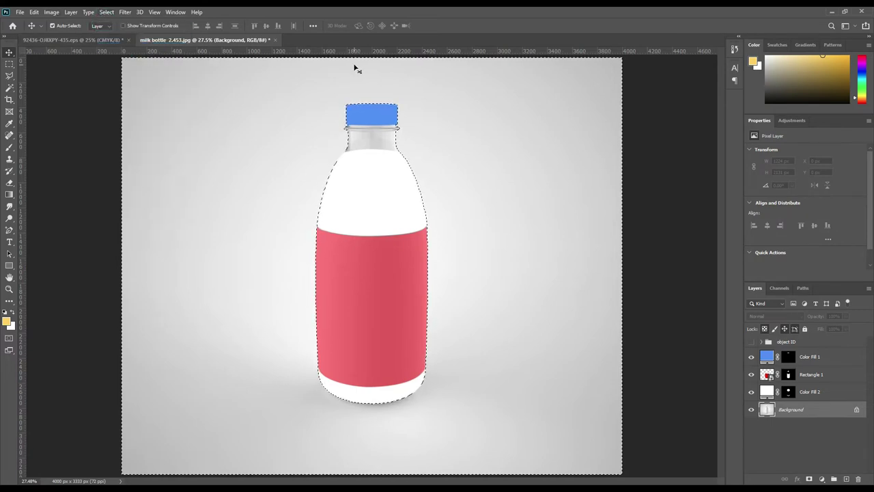
{"action": "left_click", "coordinate": [809, 409]}
{"action": "left_click", "coordinate": [821, 479]}
{"action": "left_click", "coordinate": [833, 325]}
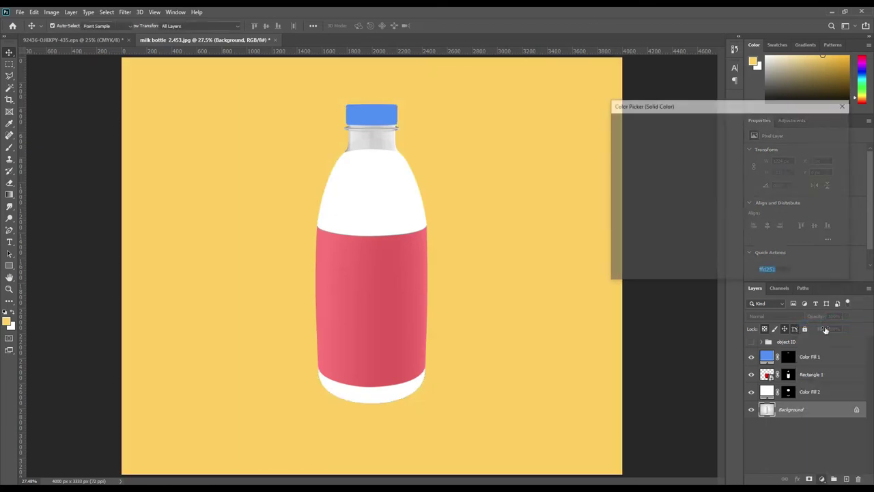
{"action": "left_click", "coordinate": [804, 125]}
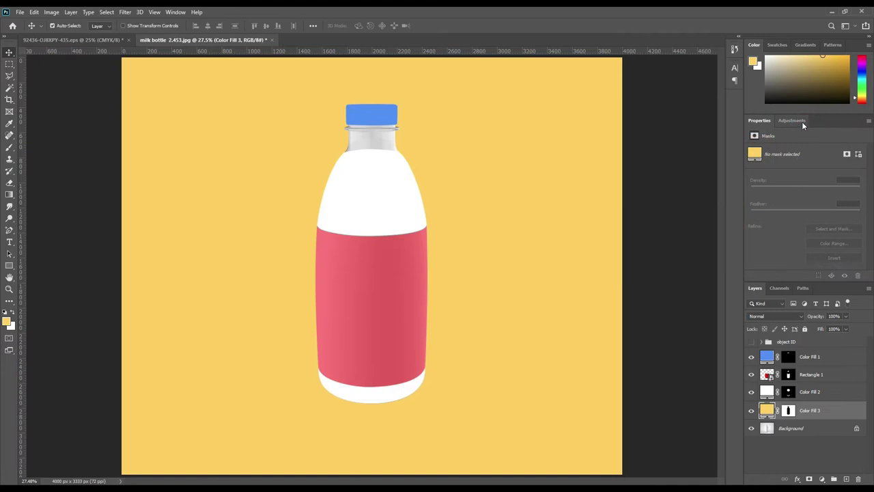
Make the layer mask of the yellow background fill active for editing.
{"action": "left_click", "coordinate": [817, 414]}
{"action": "left_click", "coordinate": [762, 341]}
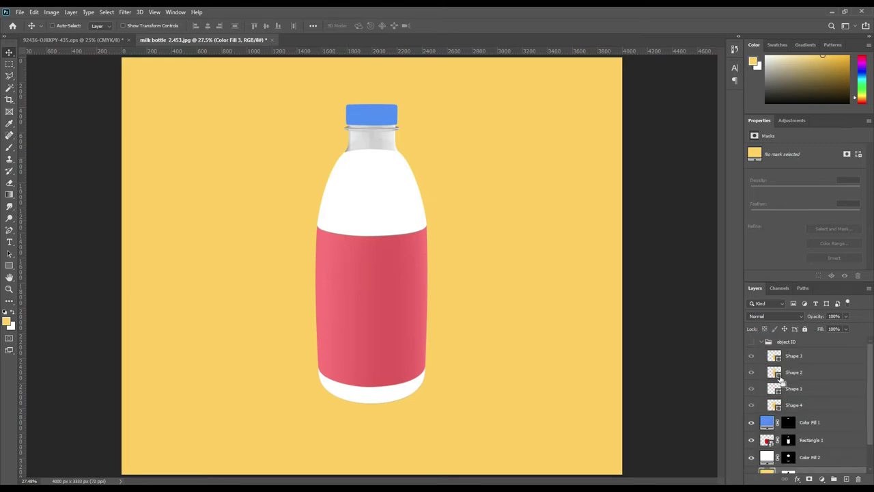
{"action": "left_click", "coordinate": [762, 341]}
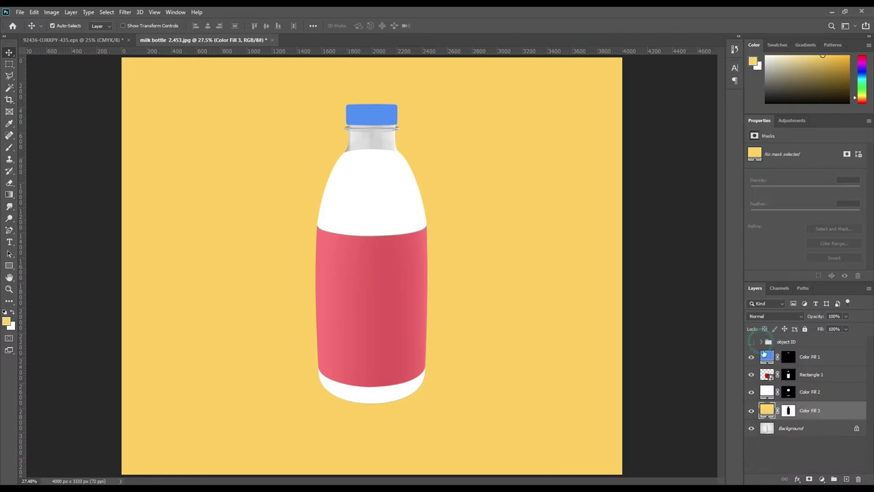
{"action": "left_click", "coordinate": [789, 410]}
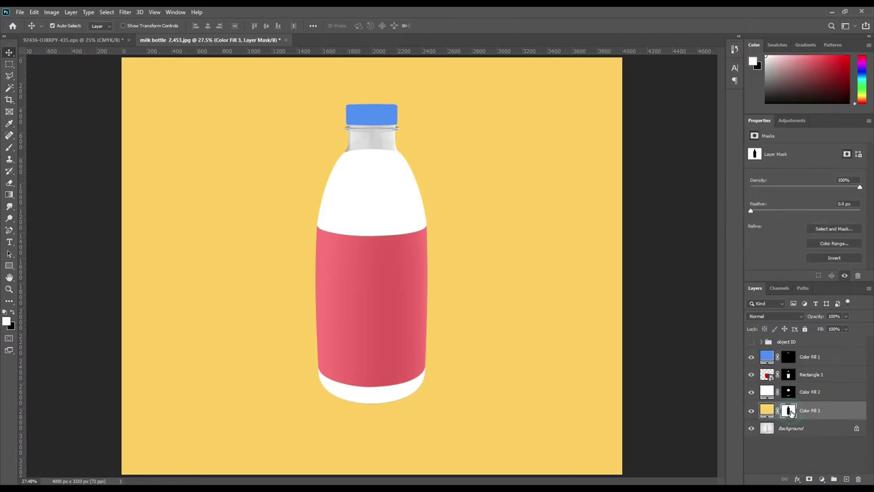
{"action": "right_click", "coordinate": [791, 412]}
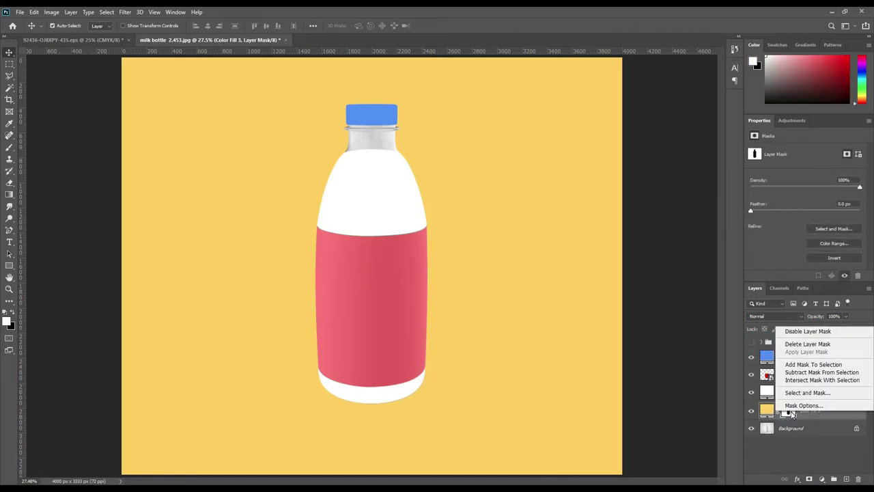
{"action": "left_click", "coordinate": [791, 413]}
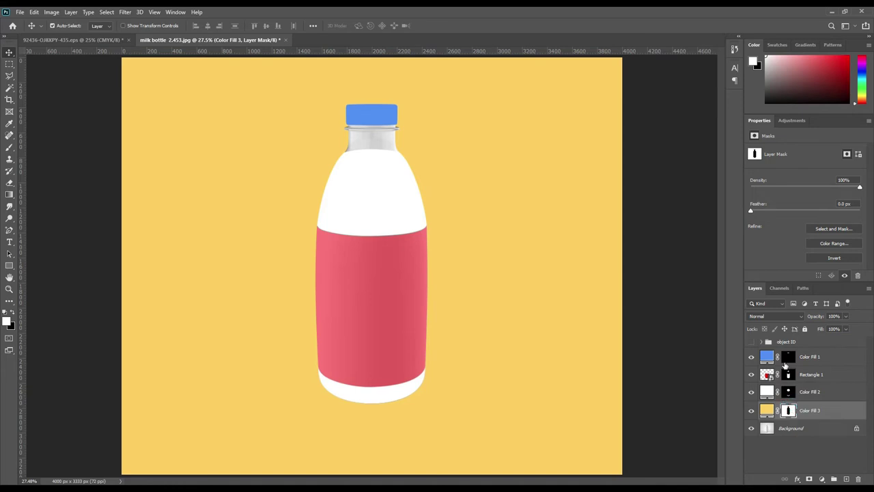
{"action": "left_click", "coordinate": [790, 377], "text": "ctrl"}
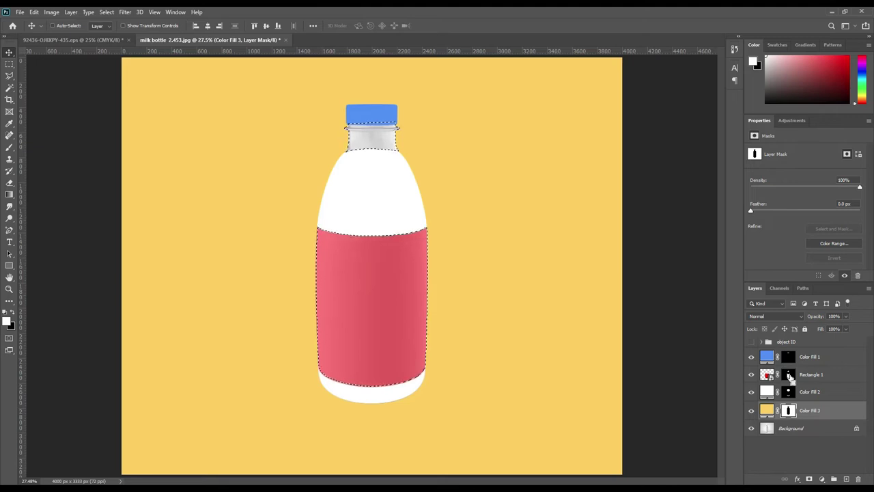
{"action": "left_click", "coordinate": [789, 392], "text": "ctrl"}
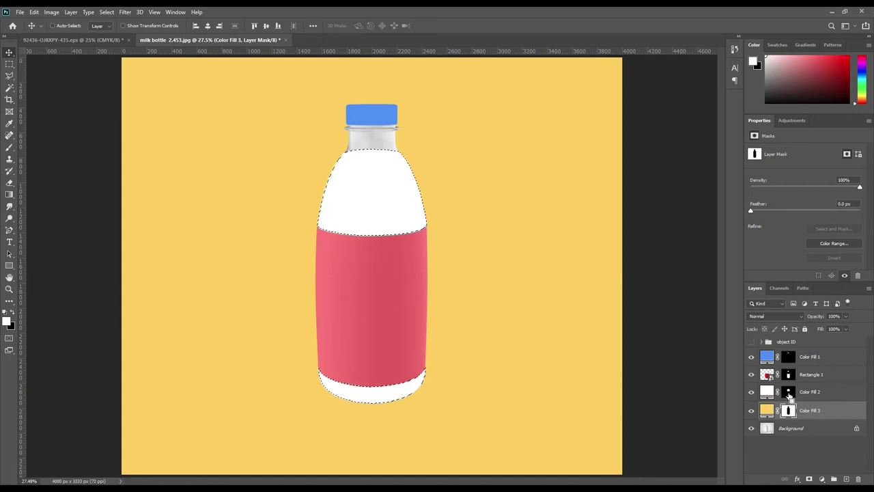
{"action": "left_click", "coordinate": [788, 380], "text": "ctrl+shift"}
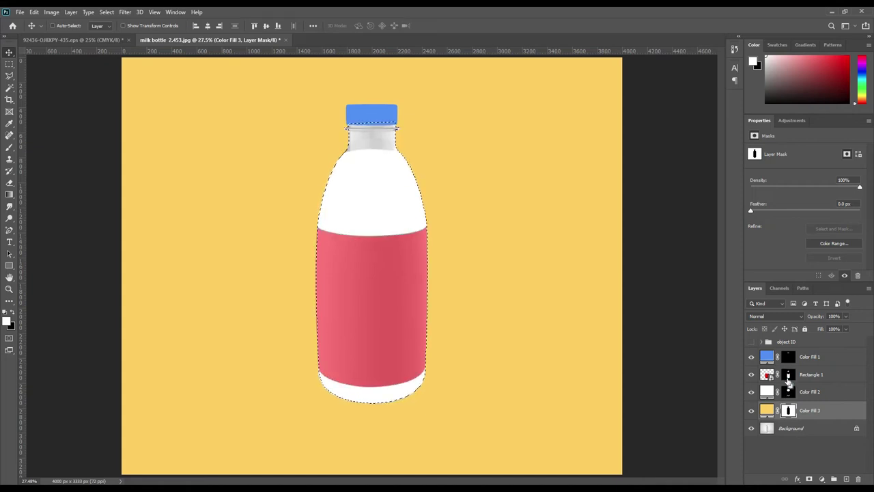
{"action": "key", "text": "ctrl+d"}
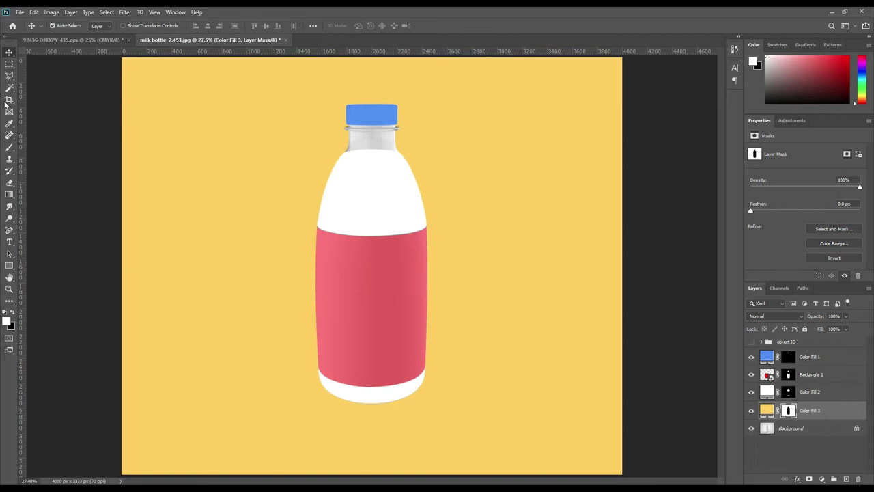
Paint white with the 500 px Brush over the bottle neck on the yellow fill's mask, and leave no layer selected.
{"action": "left_click", "coordinate": [9, 147]}
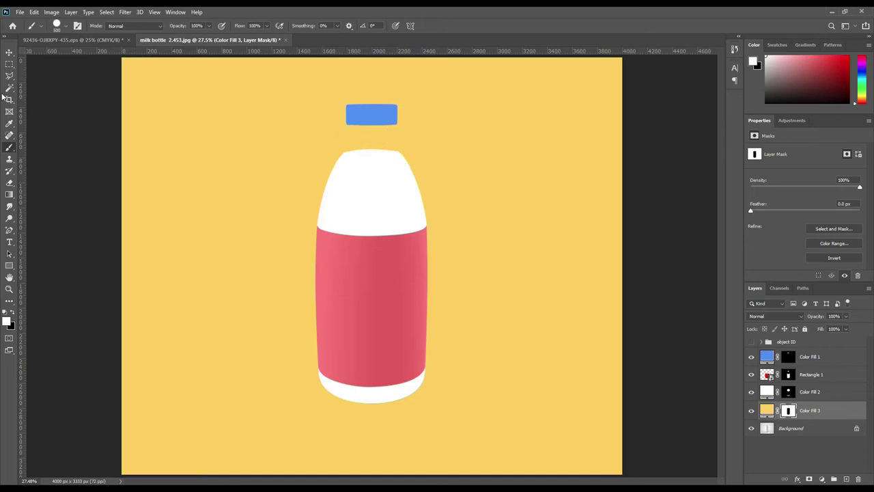
{"action": "left_click", "coordinate": [9, 52]}
{"action": "left_click", "coordinate": [593, 293]}
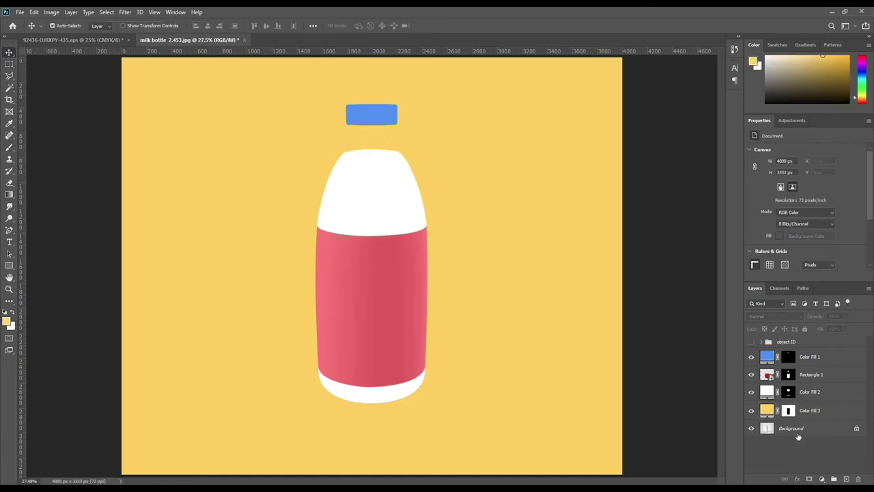
{"action": "left_click", "coordinate": [790, 395], "text": "ctrl"}
{"action": "left_click", "coordinate": [790, 377], "text": "ctrl+shift"}
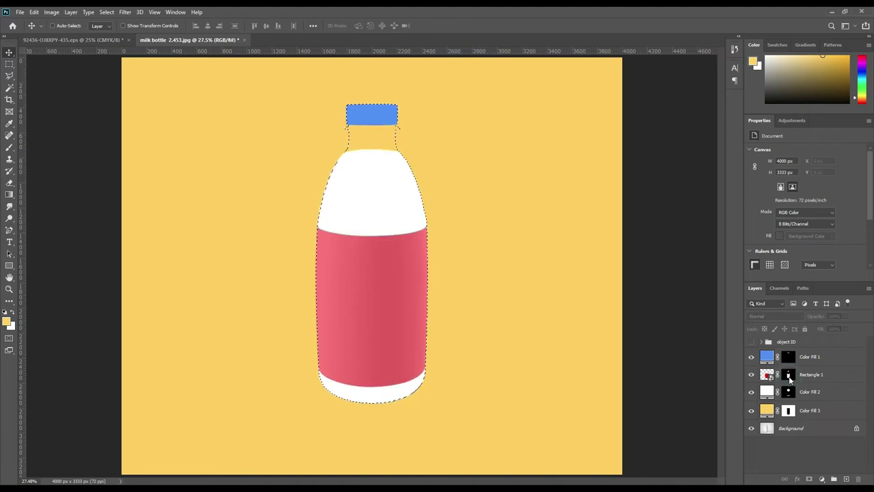
{"action": "key", "text": "ctrl+d"}
{"action": "left_click", "coordinate": [791, 444]}
{"action": "left_click", "coordinate": [825, 413]}
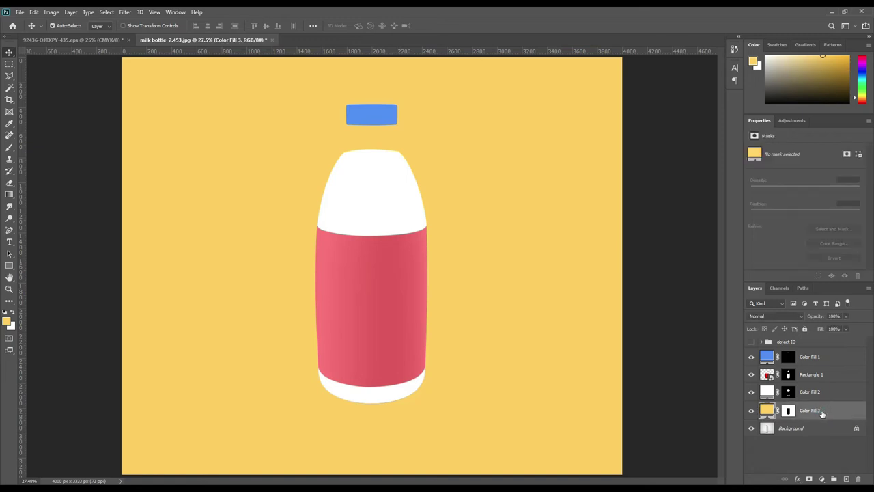
Set the red label layer's opacity to 100% and select the blue cap fill layer.
{"action": "left_click", "coordinate": [810, 375]}
{"action": "left_click_drag", "start_coordinate": [813, 315], "coordinate": [836, 407]}
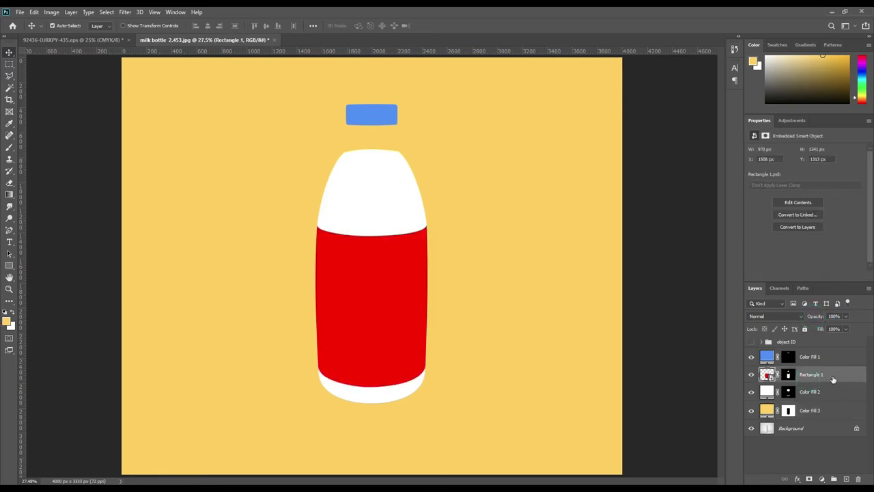
{"action": "left_click", "coordinate": [811, 357]}
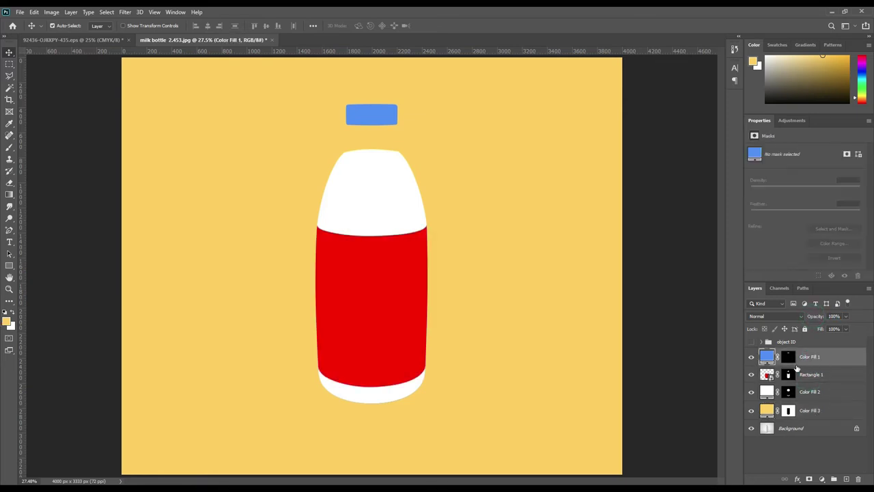
Copy the cap area from the Background onto its own layer and place it directly above the blue cap fill.
{"action": "left_click", "coordinate": [788, 358], "text": "ctrl"}
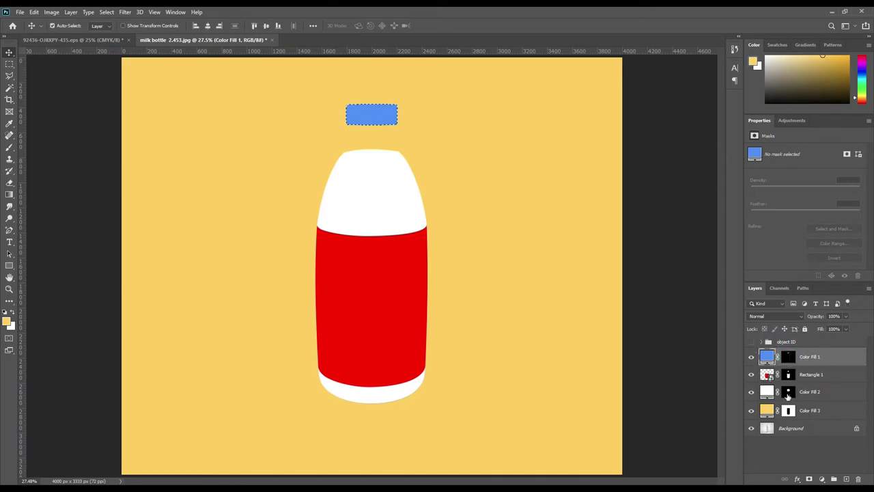
{"action": "left_click", "coordinate": [799, 429]}
{"action": "key", "text": "ctrl+j"}
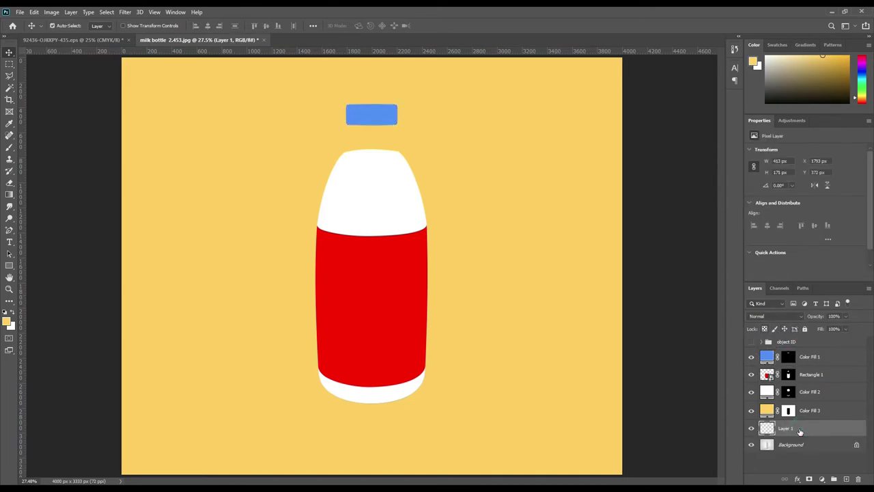
{"action": "left_click_drag", "start_coordinate": [801, 429], "coordinate": [813, 350]}
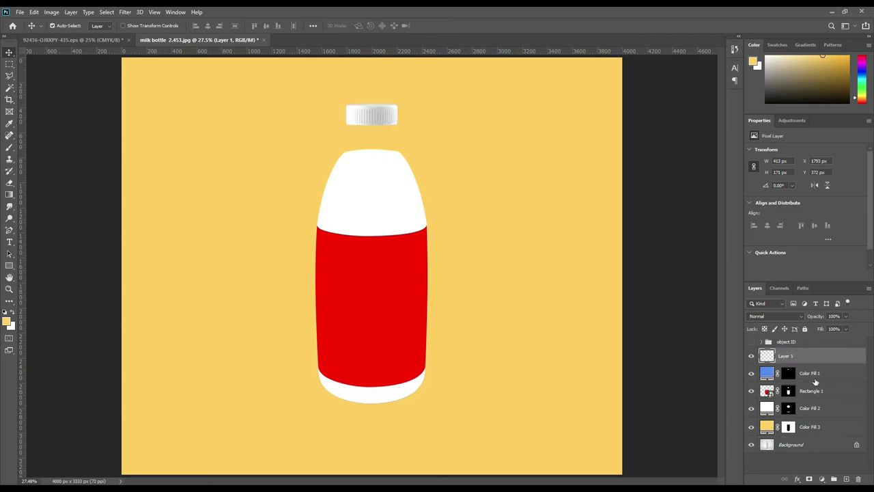
Rename the blue cap fill layer as Cap Color.
{"action": "double_click", "coordinate": [810, 373]}
{"action": "type", "text": "C"}
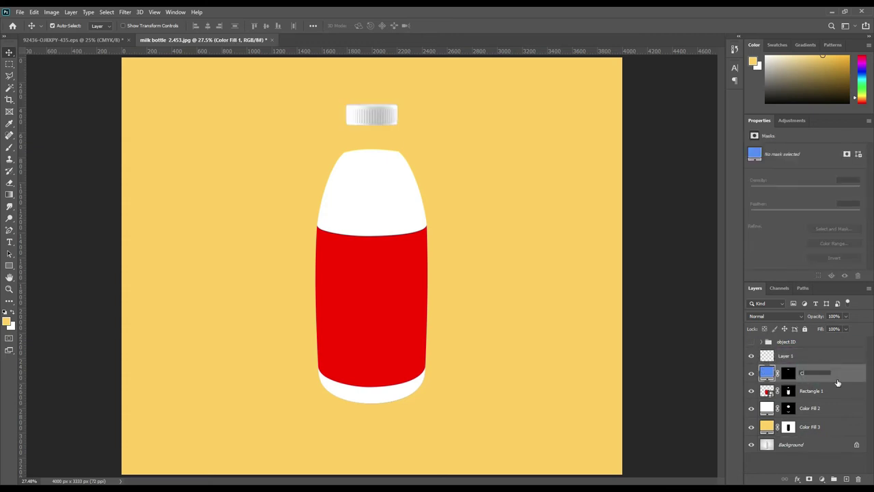
{"action": "type", "text": "ap Color"}
{"action": "key", "text": "Return"}
Duplicate the copied cap layer twice and rename the lowest of the three as Shadow.
{"action": "left_click", "coordinate": [810, 356]}
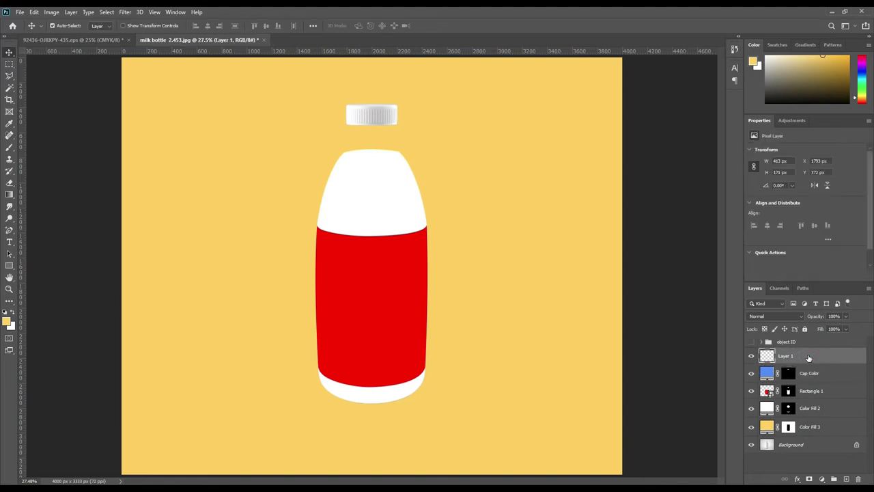
{"action": "key", "text": "ctrl+j"}
{"action": "key", "text": "ctrl+j"}
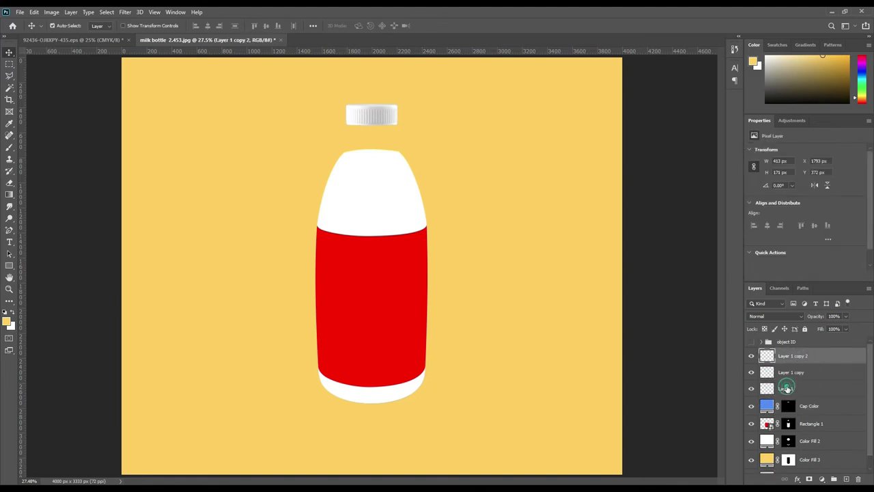
{"action": "double_click", "coordinate": [787, 388]}
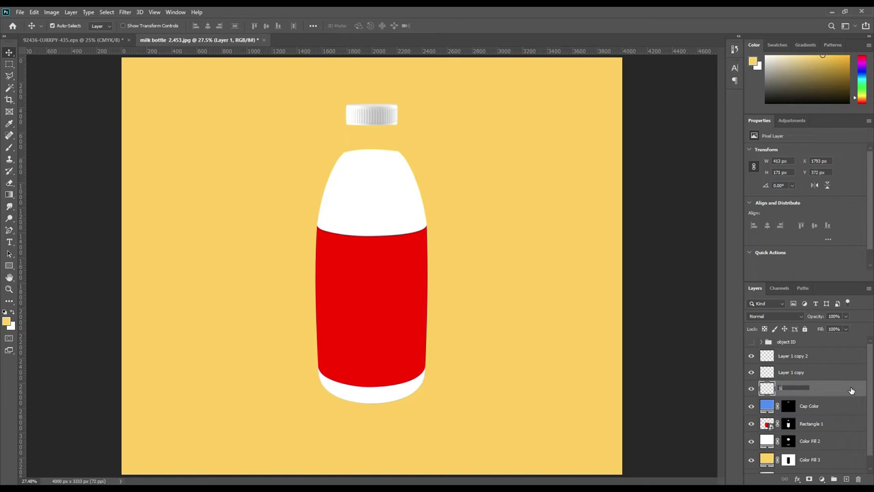
{"action": "key", "text": "Return"}
Rename the middle cap copy as Midtone and the uppermost one as Light.
{"action": "double_click", "coordinate": [794, 372]}
{"action": "type", "text": "M"}
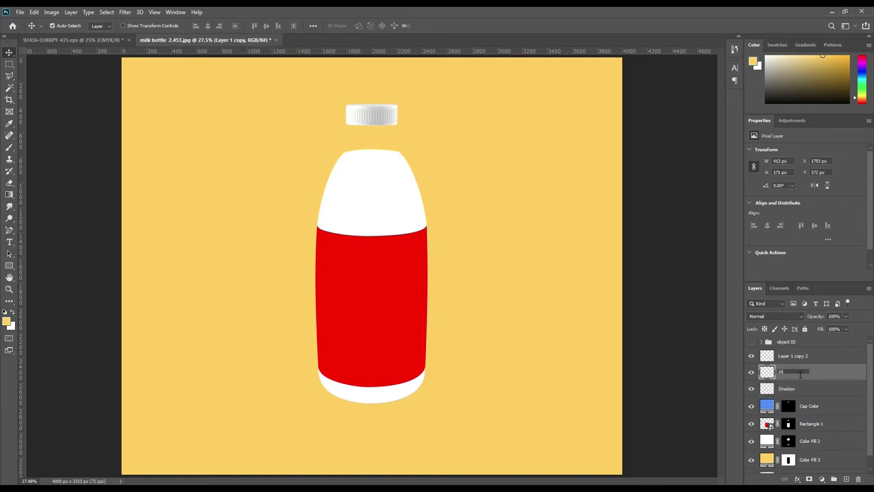
{"action": "type", "text": "idtone"}
{"action": "key", "text": "Return"}
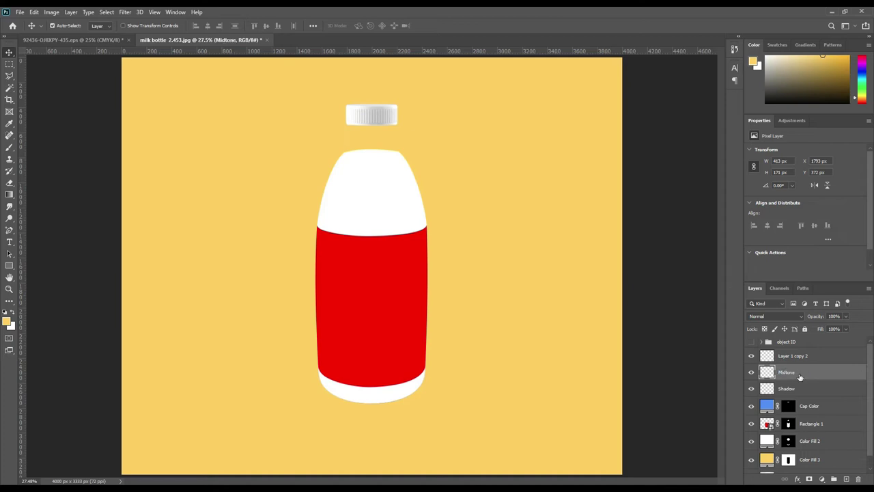
{"action": "double_click", "coordinate": [797, 356]}
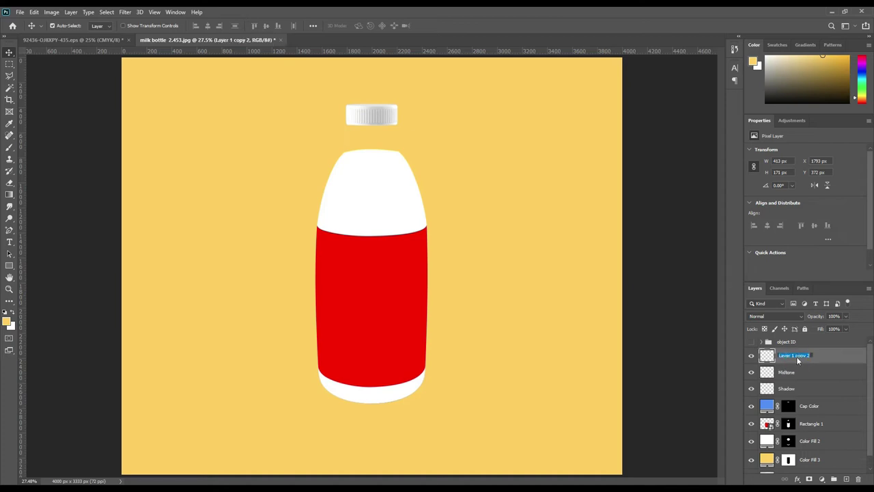
{"action": "type", "text": "Light"}
{"action": "key", "text": "Return"}
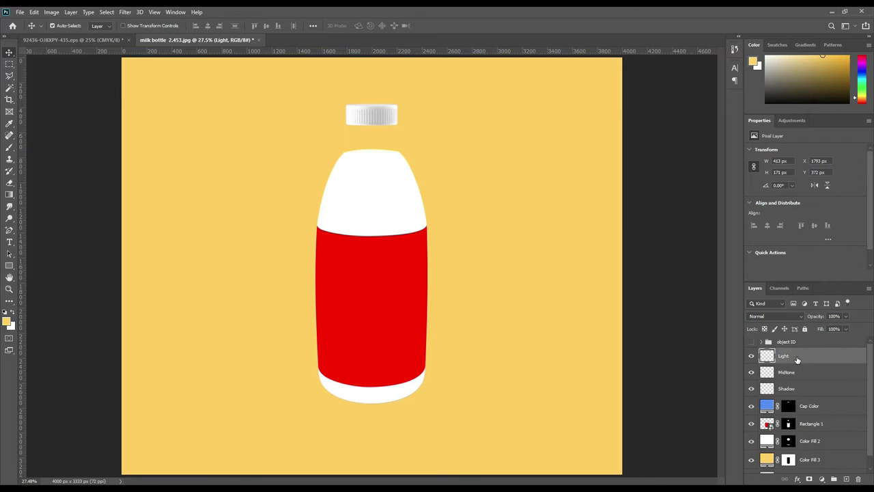
Group the Light, Midtone, Shadow and Cap Color layers and name the group Cap.
{"action": "left_click", "coordinate": [817, 408], "text": "shift"}
{"action": "left_click_drag", "start_coordinate": [817, 408], "coordinate": [834, 479]}
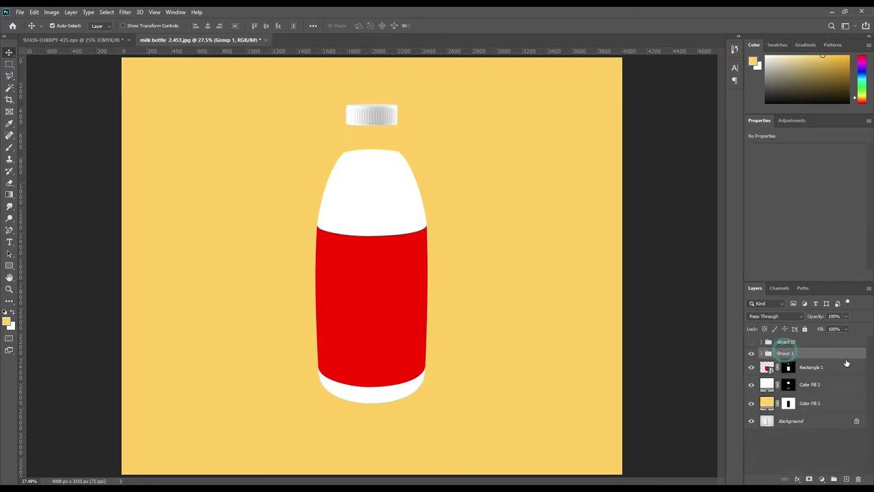
{"action": "double_click", "coordinate": [784, 352]}
{"action": "type", "text": "C"}
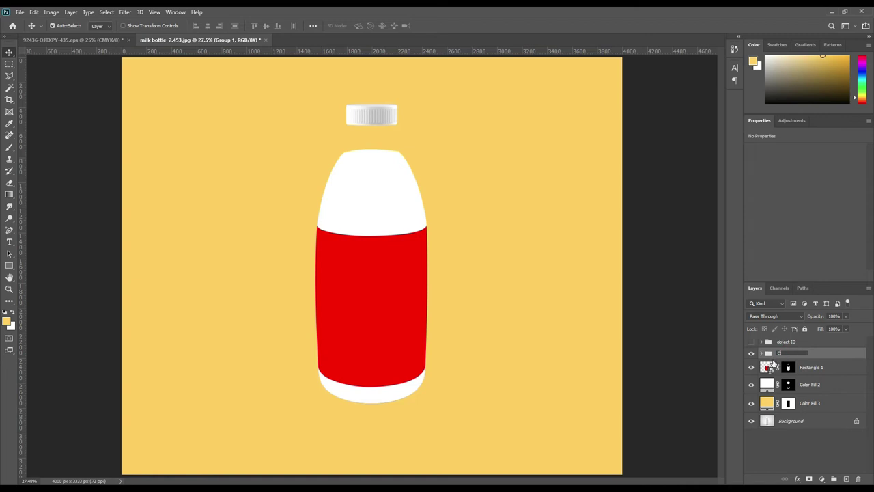
{"action": "type", "text": "ap"}
{"action": "key", "text": "Return"}
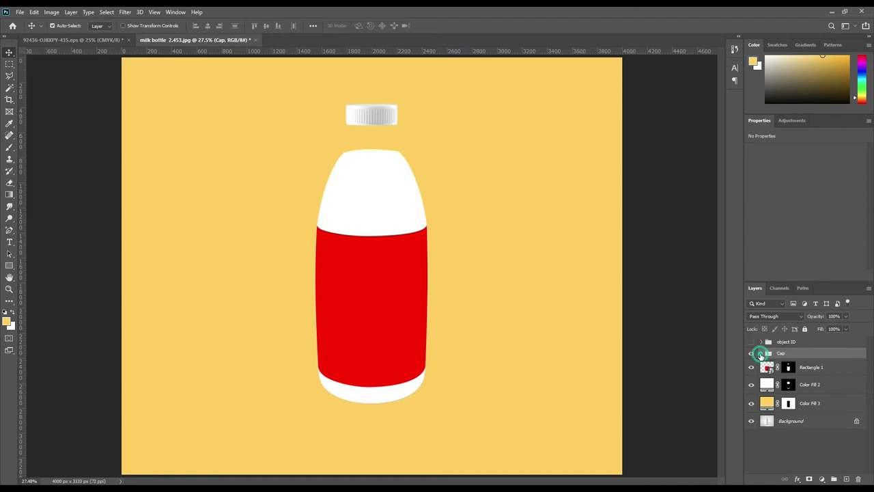
Hide the Light and Midtone layers in the Cap group and set the Shadow layer's blend mode to Linear Burn.
{"action": "left_click", "coordinate": [762, 353]}
{"action": "left_click", "coordinate": [751, 368]}
{"action": "left_click", "coordinate": [751, 383]}
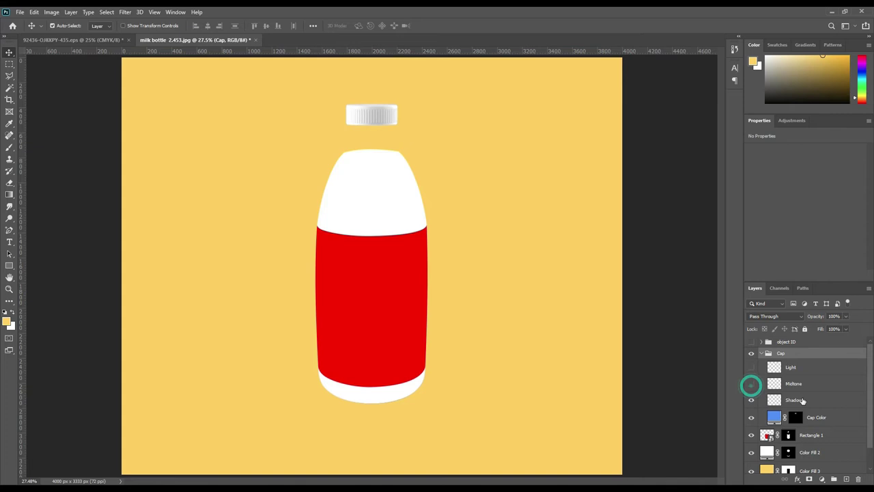
{"action": "left_click", "coordinate": [804, 400]}
{"action": "left_click", "coordinate": [778, 316]}
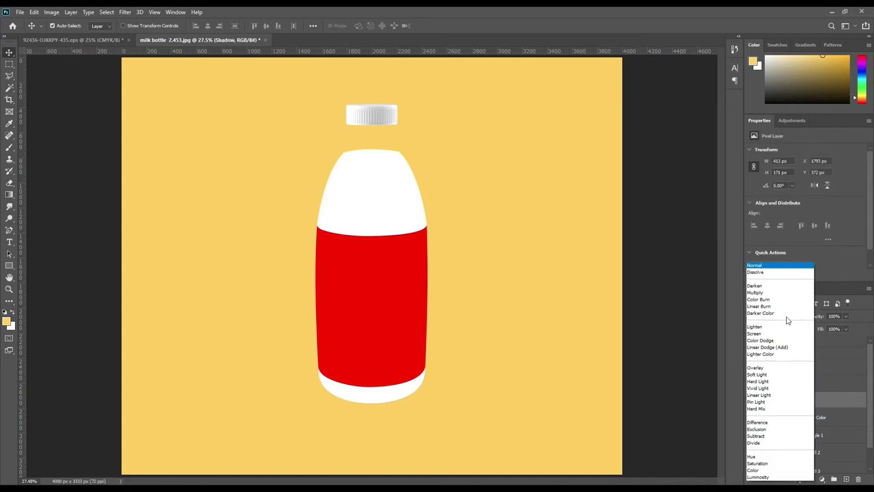
{"action": "left_click", "coordinate": [776, 307]}
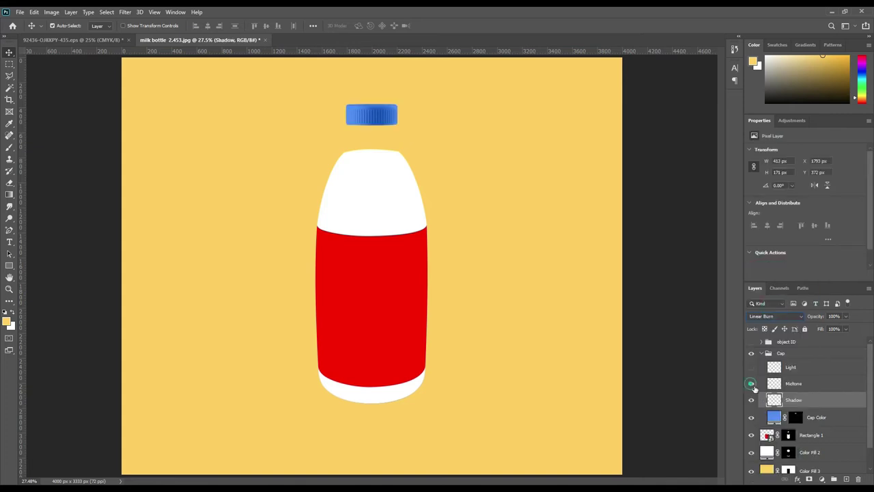
Show the cap's Midtone layer and set its blend mode to Linear Dodge (Add).
{"action": "left_click", "coordinate": [751, 383]}
{"action": "left_click", "coordinate": [813, 384]}
{"action": "left_click", "coordinate": [790, 316]}
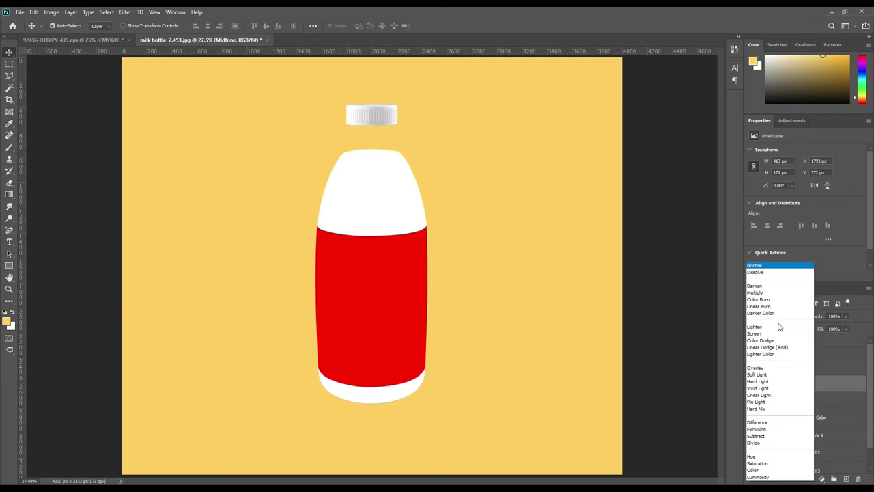
{"action": "left_click", "coordinate": [782, 349]}
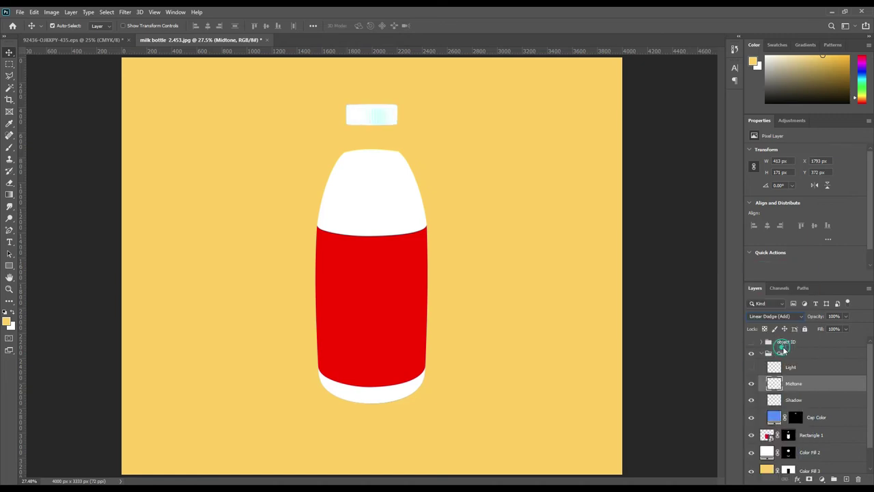
Apply Levels to the cap's Midtone layer with input black at 201 and output white at 61.
{"action": "left_click", "coordinate": [53, 12]}
{"action": "mouse_move", "coordinate": [82, 36]}
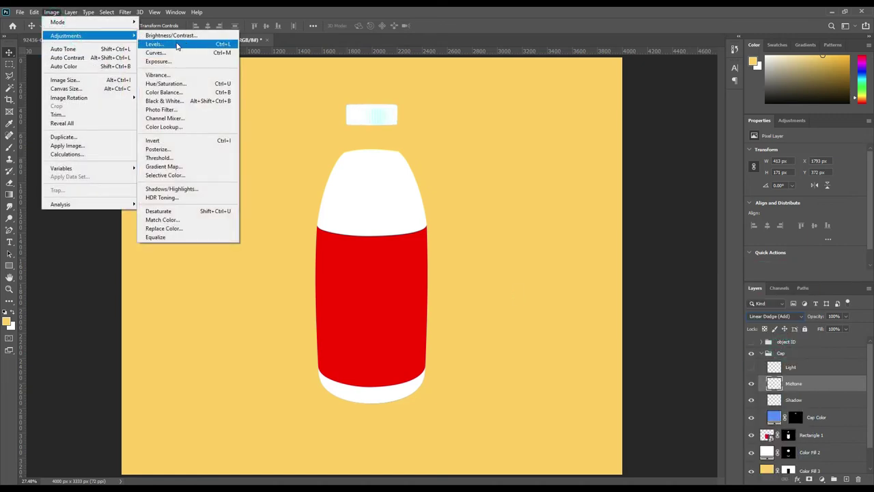
{"action": "left_click", "coordinate": [178, 44]}
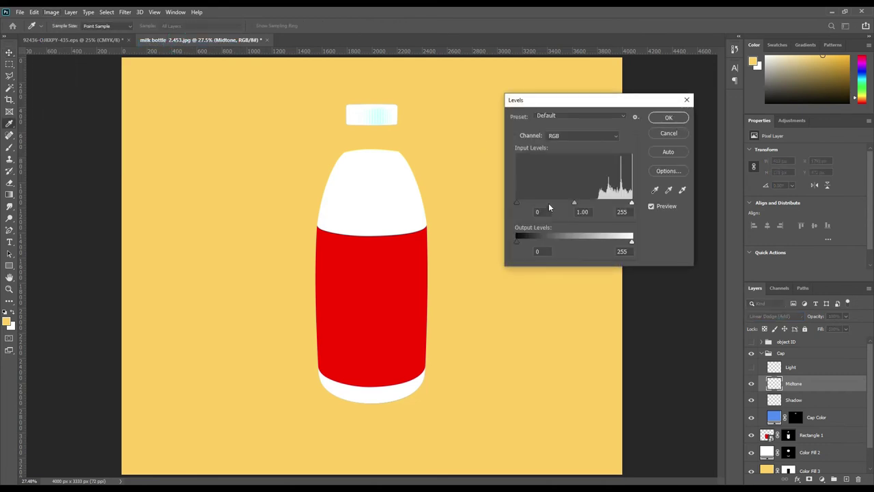
{"action": "left_click_drag", "start_coordinate": [526, 203], "coordinate": [608, 206]}
{"action": "left_click_drag", "start_coordinate": [632, 242], "coordinate": [585, 243]}
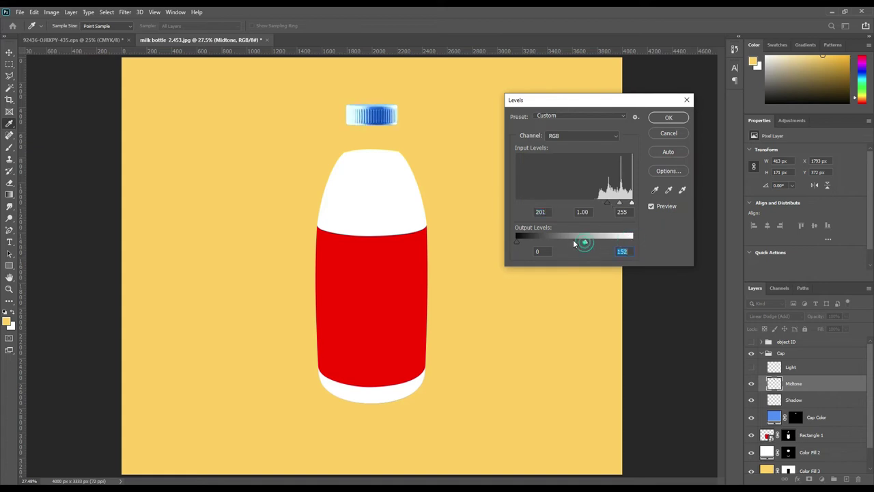
{"action": "left_click_drag", "start_coordinate": [564, 242], "coordinate": [552, 243]}
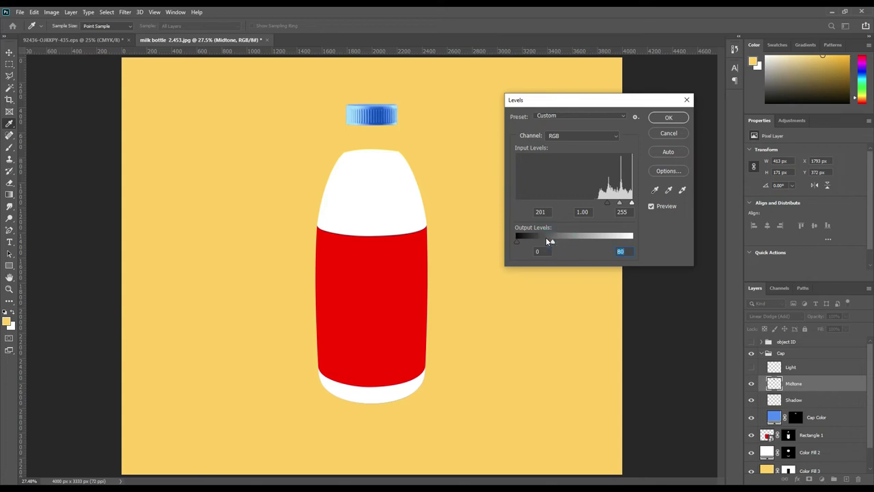
{"action": "left_click_drag", "start_coordinate": [554, 240], "coordinate": [544, 240]}
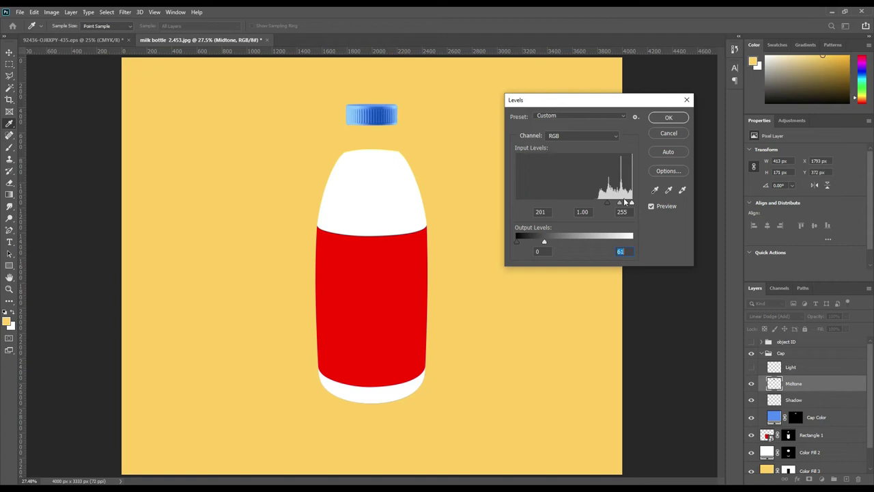
{"action": "left_click", "coordinate": [669, 118]}
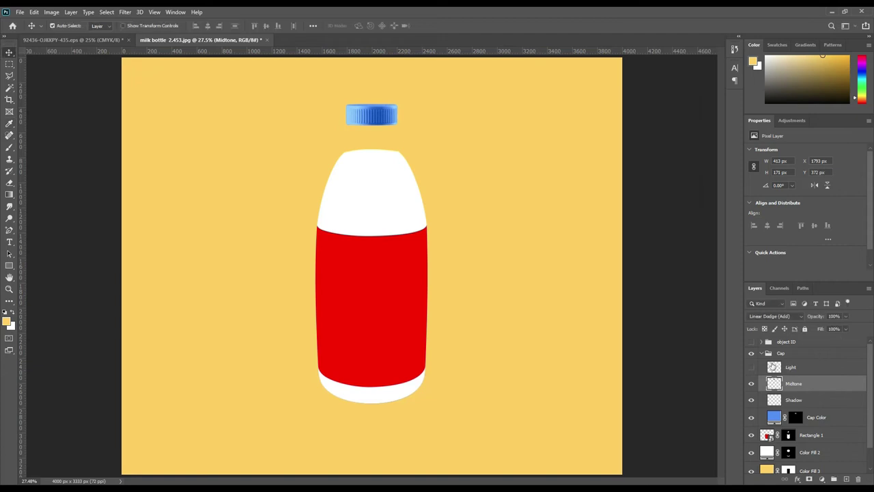
Show the cap's Light layer and set its blend mode to Screen.
{"action": "left_click", "coordinate": [752, 367]}
{"action": "left_click", "coordinate": [792, 369]}
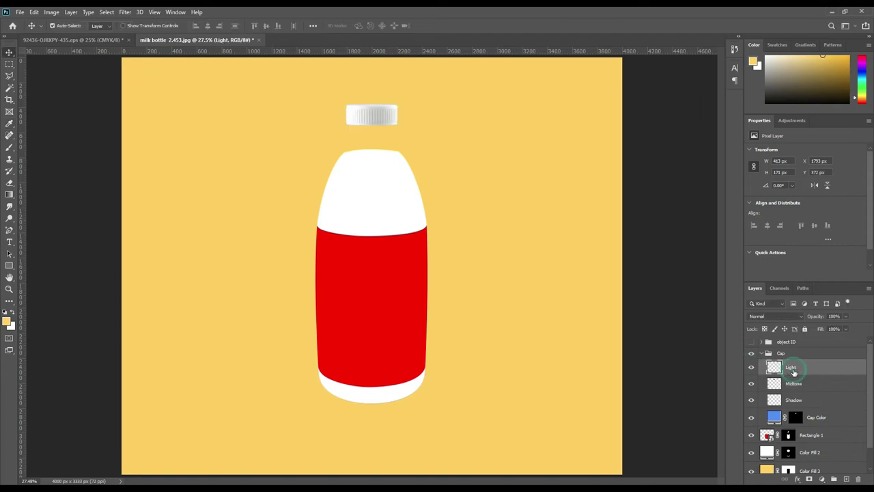
{"action": "left_click", "coordinate": [784, 316]}
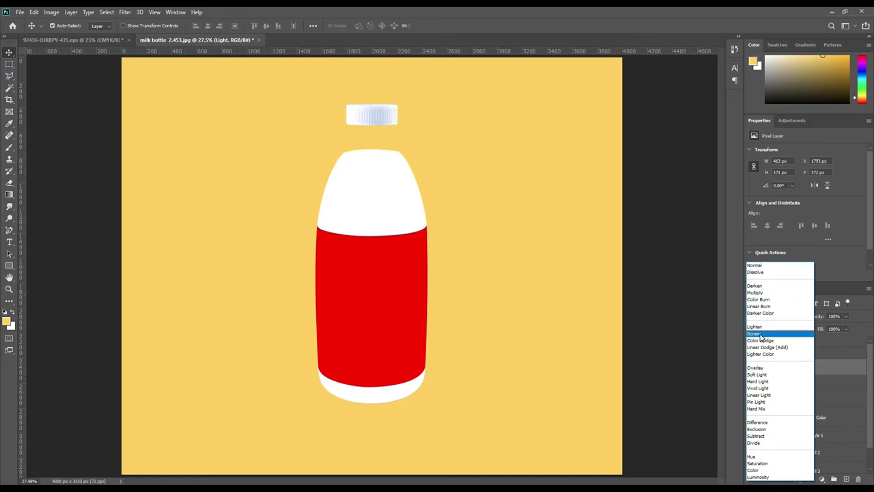
{"action": "left_click", "coordinate": [764, 333]}
Apply Levels to the cap's Light layer with input black 229 and output white 151, and collapse the Cap group.
{"action": "left_click", "coordinate": [50, 13]}
{"action": "mouse_move", "coordinate": [76, 35]}
{"action": "left_click", "coordinate": [166, 41]}
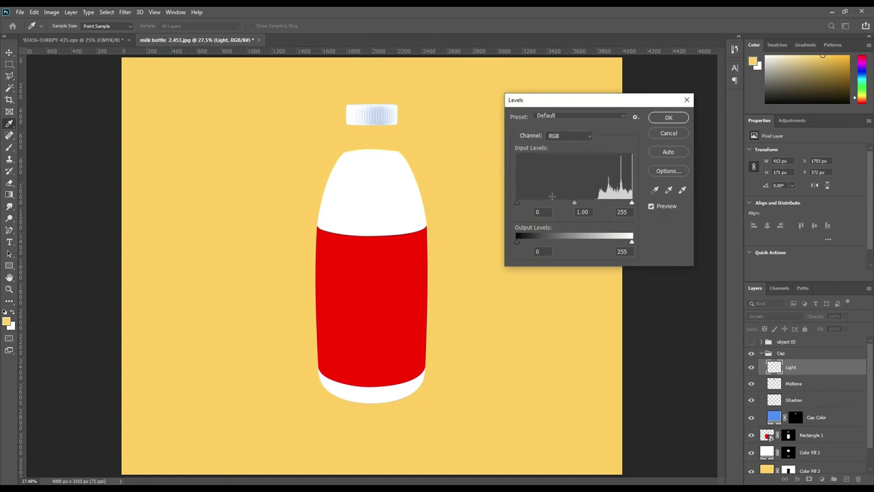
{"action": "left_click_drag", "start_coordinate": [517, 202], "coordinate": [621, 207]}
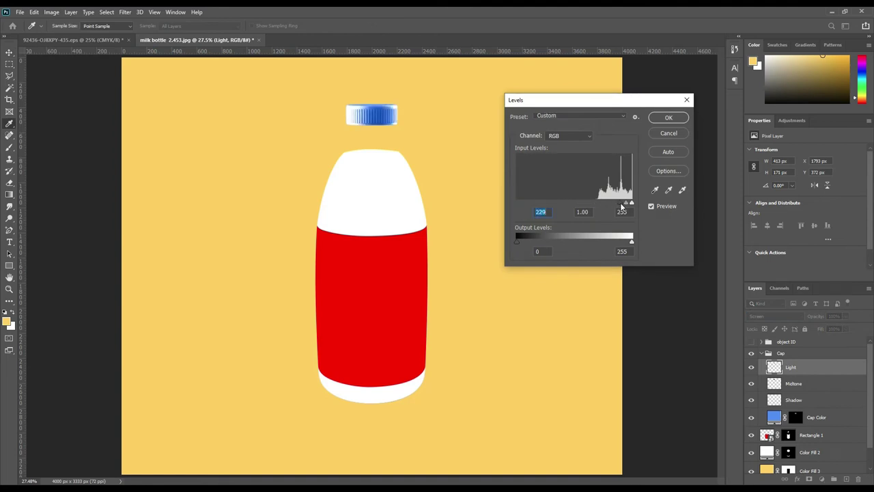
{"action": "left_click_drag", "start_coordinate": [633, 247], "coordinate": [585, 243]}
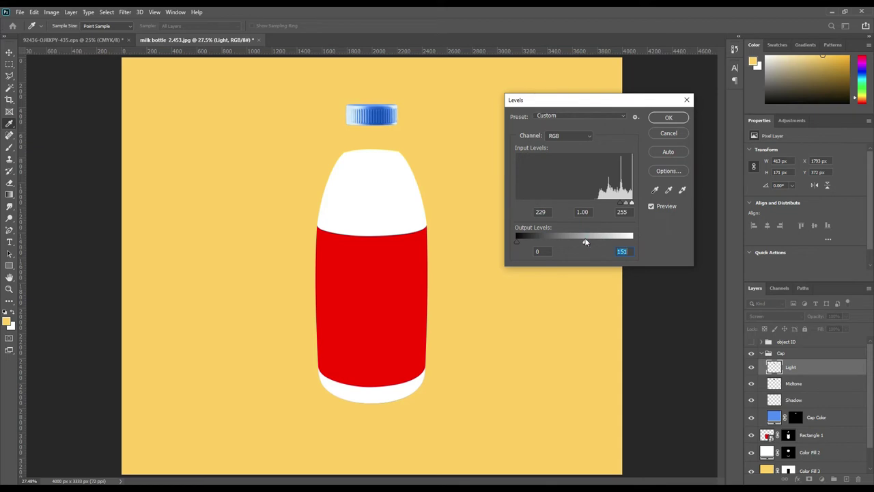
{"action": "left_click", "coordinate": [669, 118]}
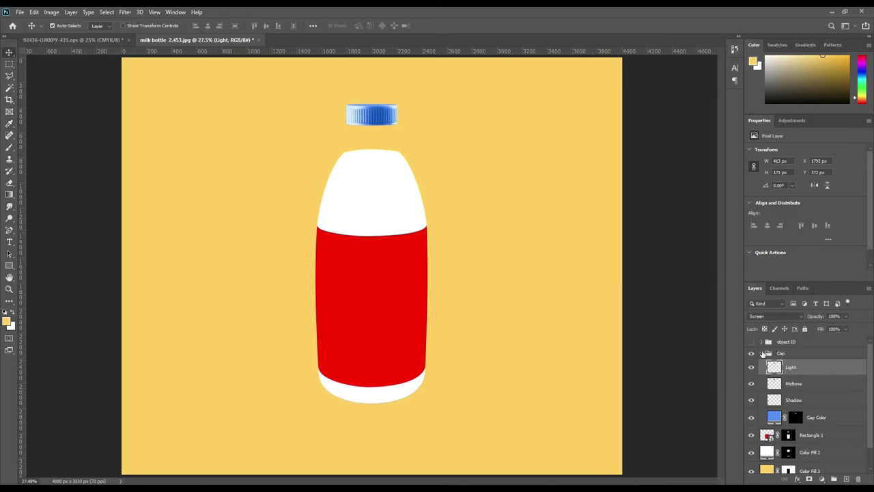
{"action": "left_click", "coordinate": [763, 354]}
{"action": "left_click", "coordinate": [787, 353]}
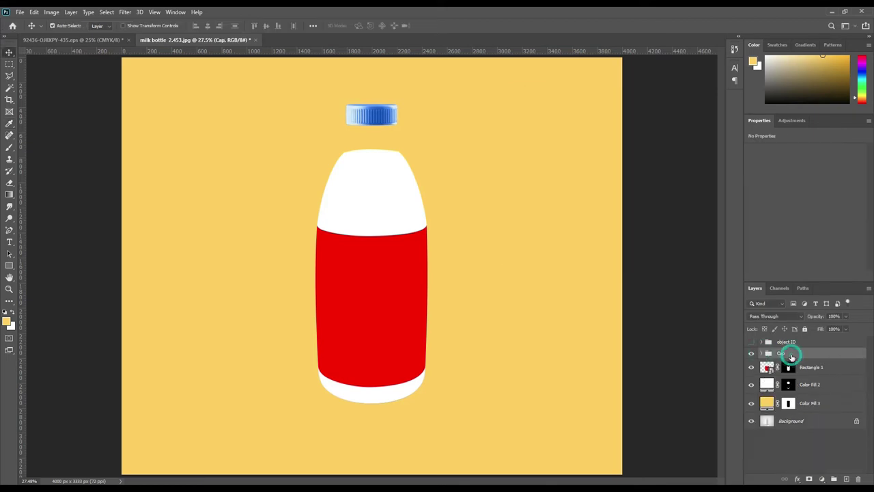
Black out the red label layer's mask within a rectangular selection around the cap and bottle shoulders, and deselect.
{"action": "left_click", "coordinate": [825, 368]}
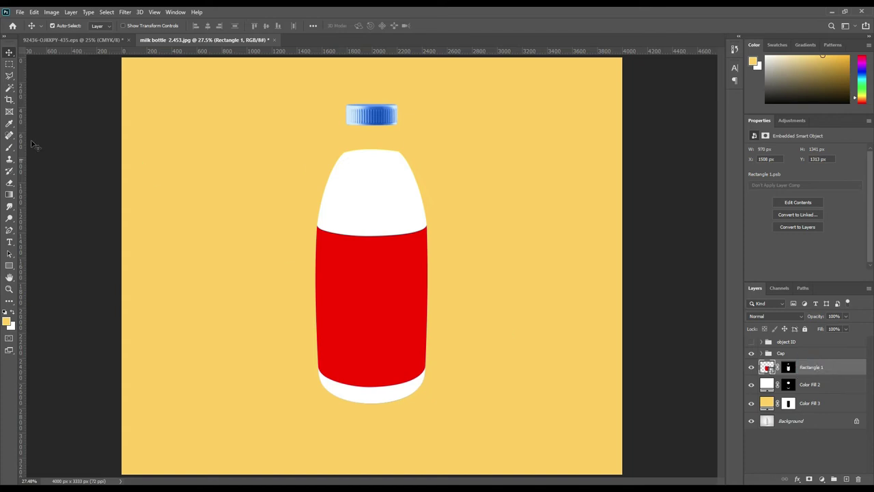
{"action": "left_click", "coordinate": [10, 63]}
{"action": "left_click_drag", "start_coordinate": [266, 75], "coordinate": [498, 217]}
{"action": "left_click", "coordinate": [788, 367]}
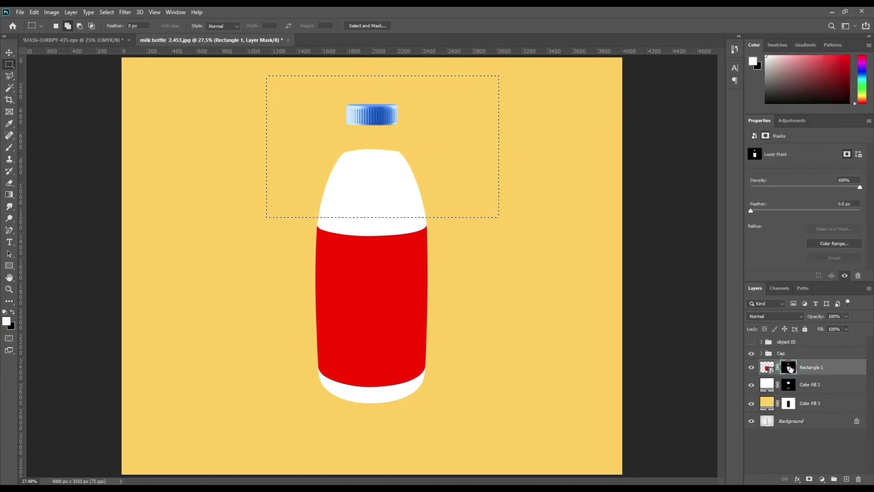
{"action": "key", "text": "ctrl+d"}
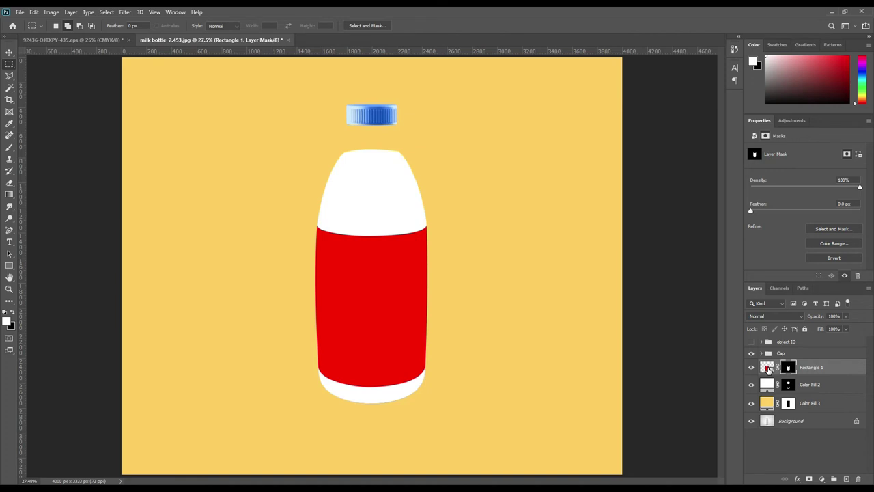
Open the red label's smart object and bring the Daily Milk label artwork into it from the EPS document.
{"action": "double_click", "coordinate": [768, 369]}
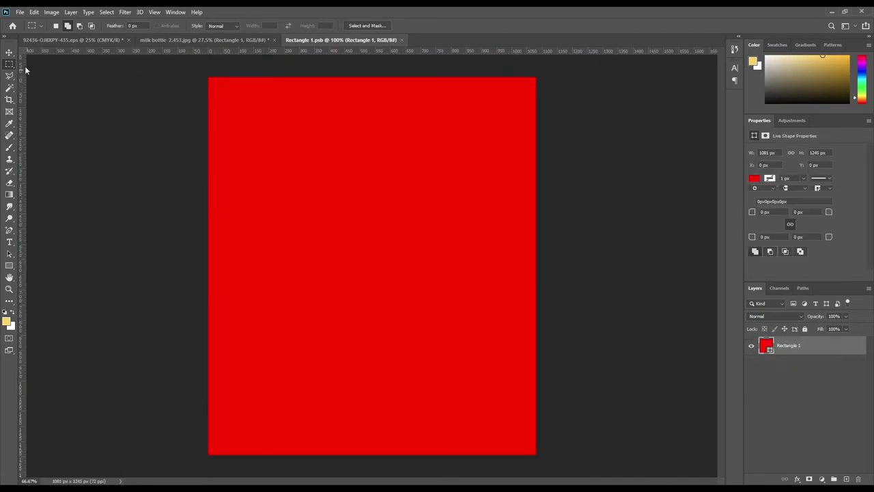
{"action": "left_click", "coordinate": [146, 39]}
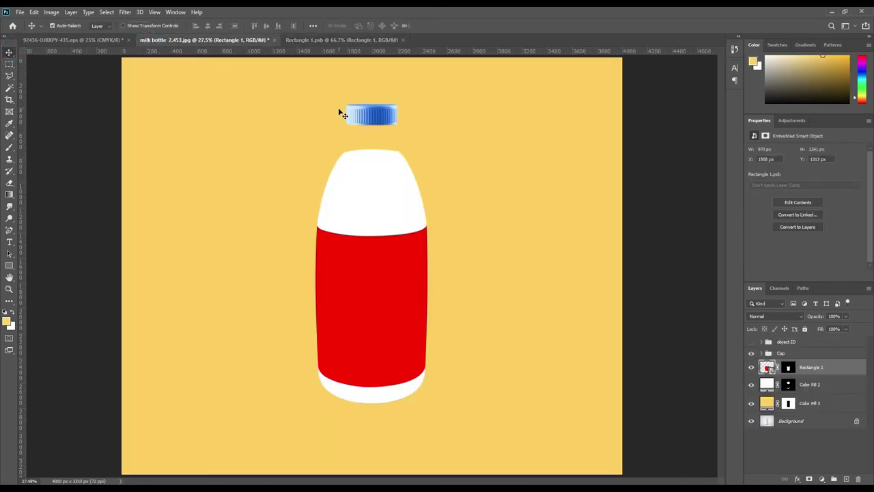
{"action": "left_click", "coordinate": [335, 40]}
{"action": "left_click", "coordinate": [102, 40]}
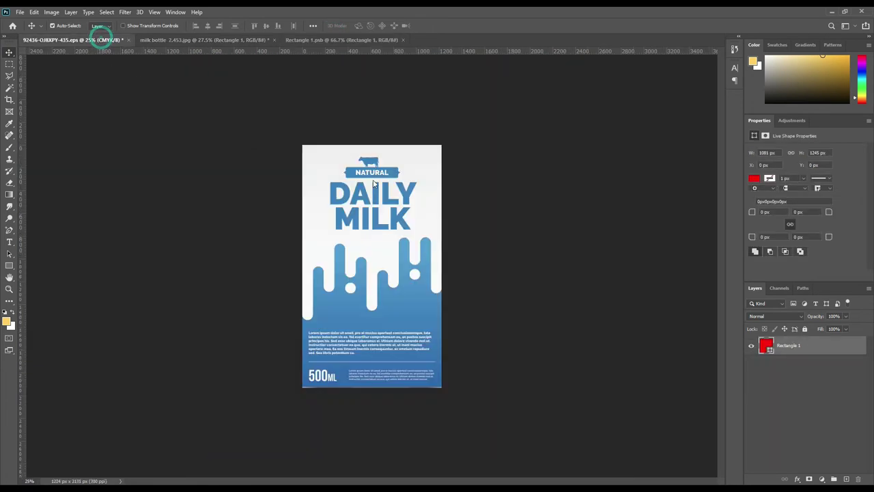
{"action": "left_click_drag", "start_coordinate": [792, 347], "coordinate": [474, 219]}
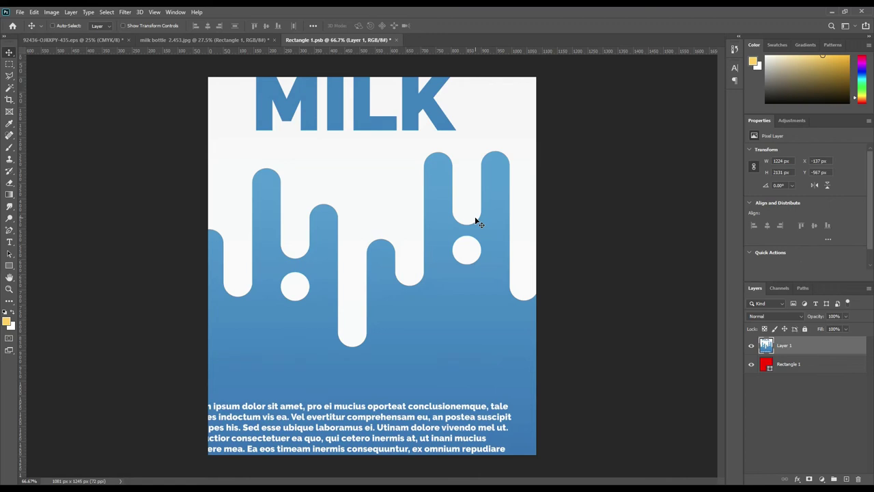
Scale the label artwork to 88.81% to fit the canvas width and align its upper edge with the canvas.
{"action": "key", "text": "ctrl+t"}
{"action": "left_click_drag", "start_coordinate": [168, 228], "coordinate": [205, 228]}
{"action": "left_click_drag", "start_coordinate": [421, 163], "coordinate": [420, 296]}
{"action": "left_click", "coordinate": [451, 25]}
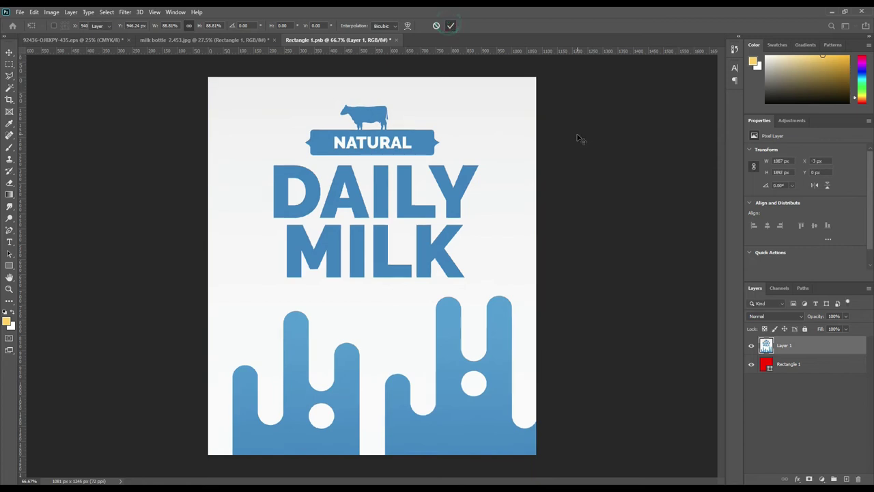
Save the label smart object and return to the milk bottle document.
{"action": "left_click", "coordinate": [19, 12]}
{"action": "left_click", "coordinate": [54, 115]}
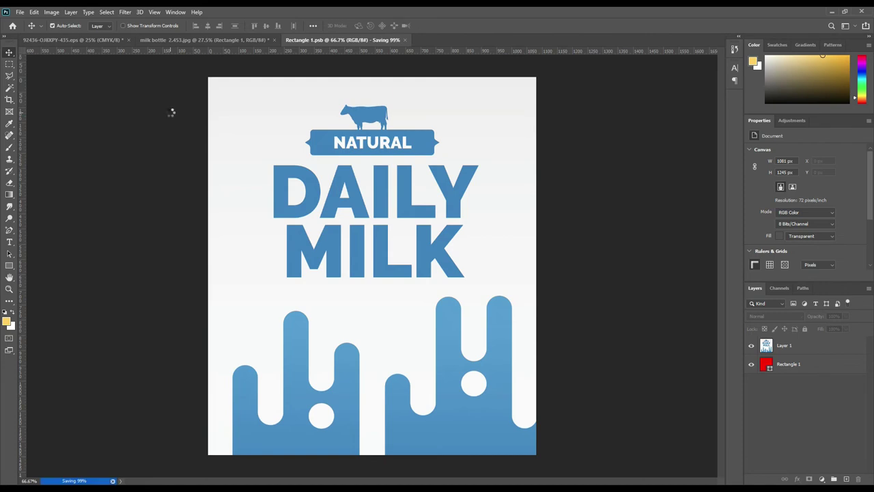
{"action": "left_click", "coordinate": [196, 39]}
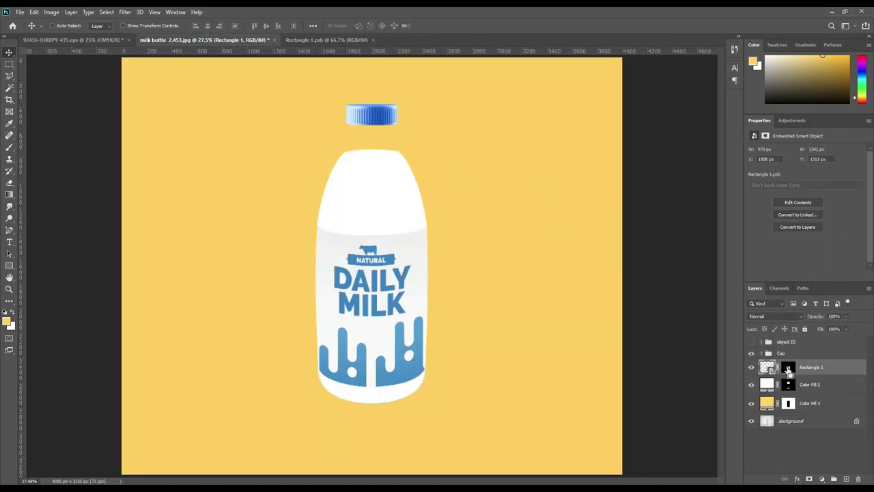
Load the label mask as a selection and copy that area of the Background photo to a new layer.
{"action": "left_click", "coordinate": [788, 370], "text": "ctrl"}
{"action": "left_click", "coordinate": [806, 421]}
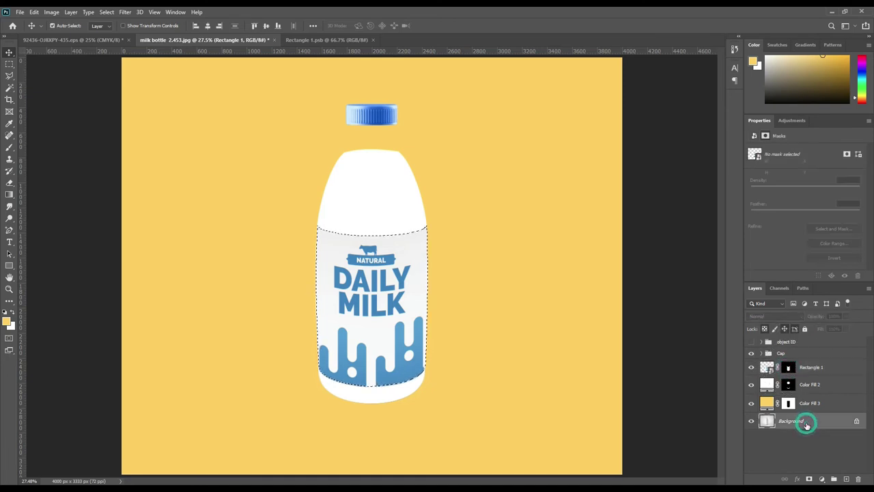
{"action": "key", "text": "ctrl+j"}
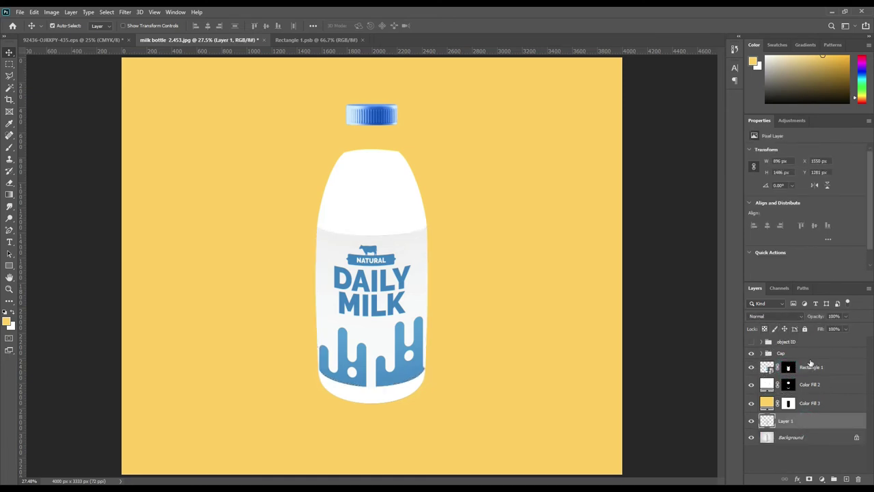
Rename the label smart object layer to Label.
{"action": "double_click", "coordinate": [812, 370]}
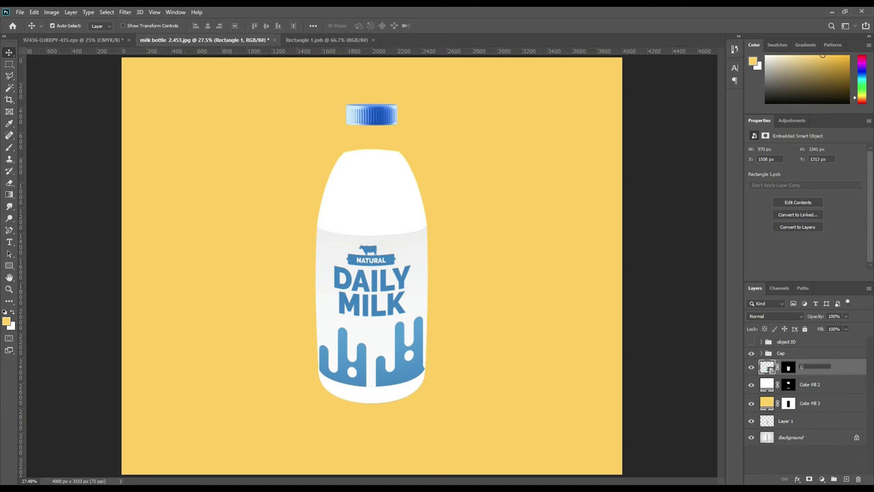
{"action": "type", "text": "Label"}
{"action": "key", "text": "Return"}
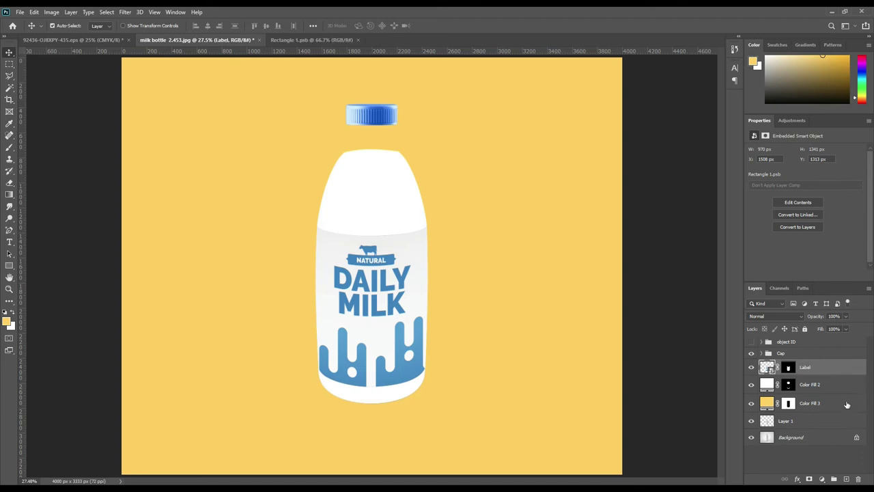
Move the copied label photo layer directly above the Label layer and duplicate it twice.
{"action": "left_click_drag", "start_coordinate": [809, 423], "coordinate": [805, 359]}
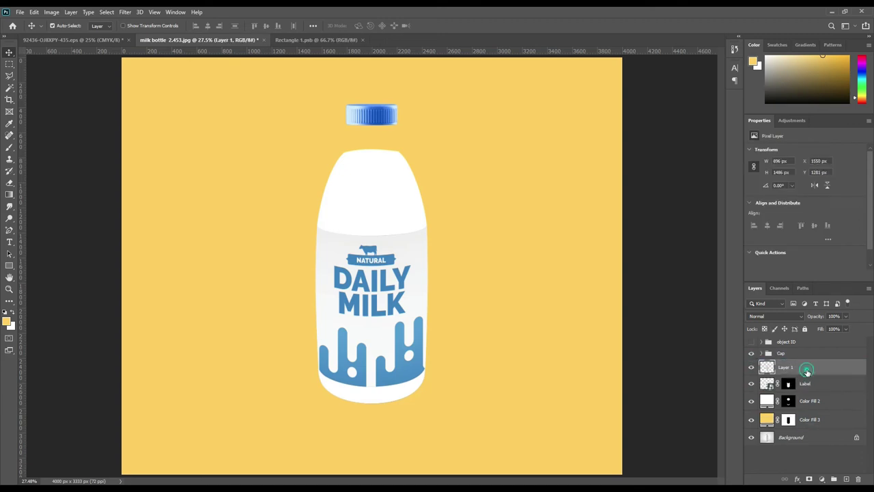
{"action": "key", "text": "ctrl+j"}
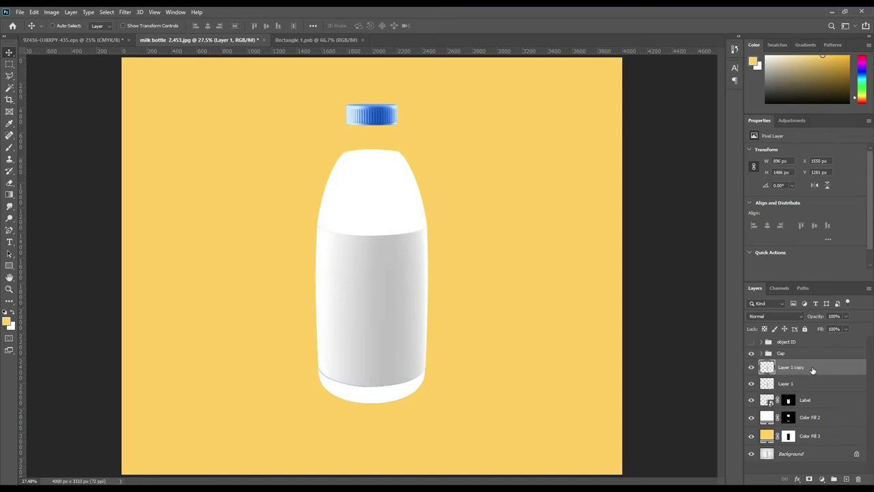
{"action": "key", "text": "ctrl+j"}
Rename the three label photo copies, from lowest to highest, Shadow, Midtone and Light.
{"action": "double_click", "coordinate": [782, 399]}
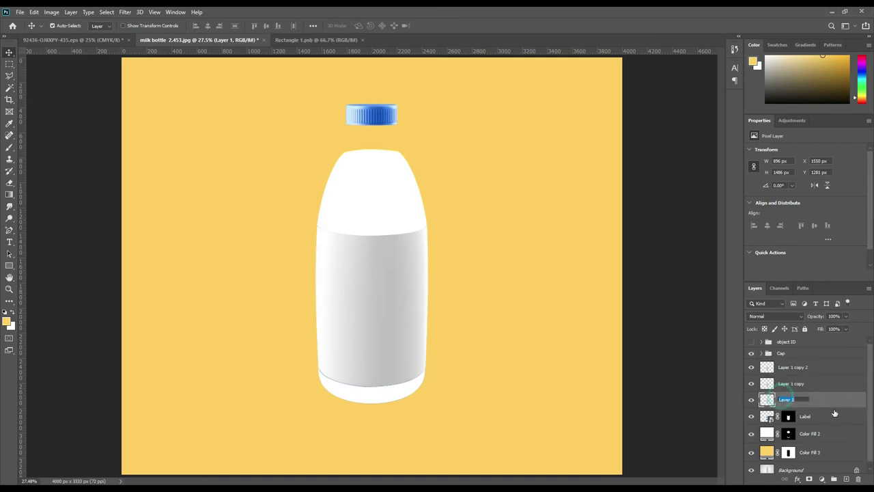
{"action": "type", "text": "Shadow"}
{"action": "key", "text": "Return"}
{"action": "double_click", "coordinate": [802, 385]}
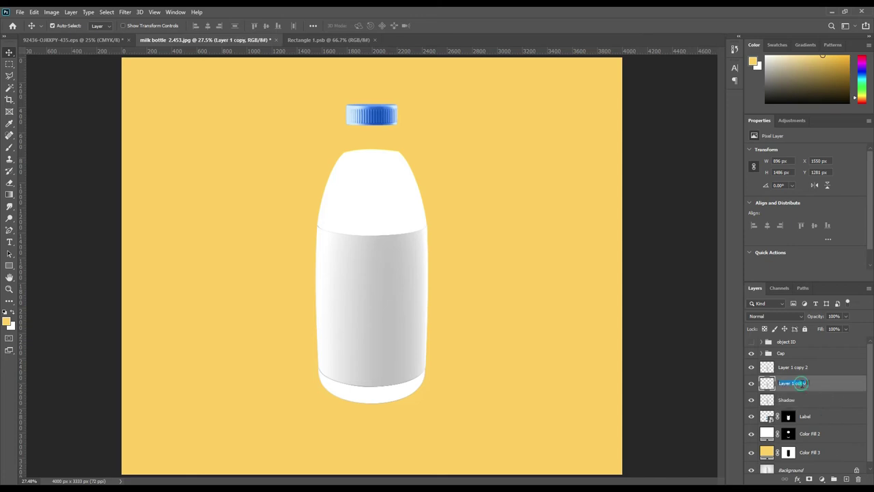
{"action": "type", "text": "Midtone"}
{"action": "key", "text": "Return"}
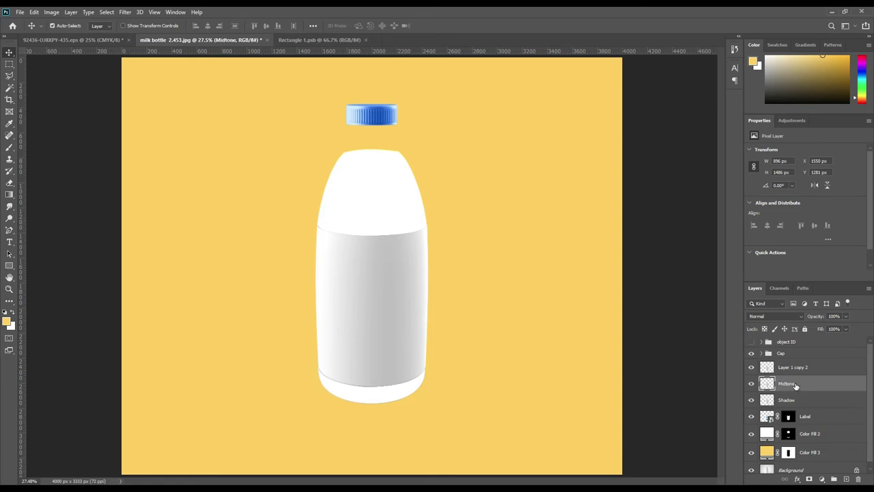
{"action": "double_click", "coordinate": [801, 368]}
{"action": "type", "text": "High"}
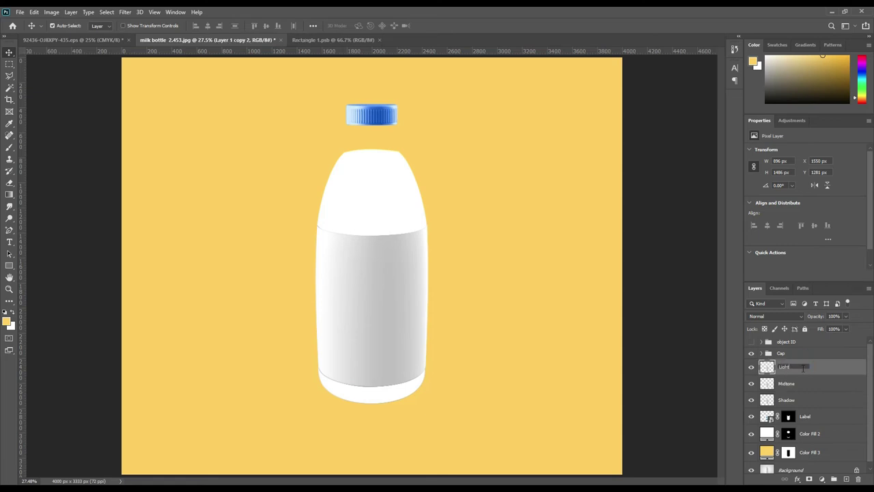
{"action": "key", "text": "Return"}
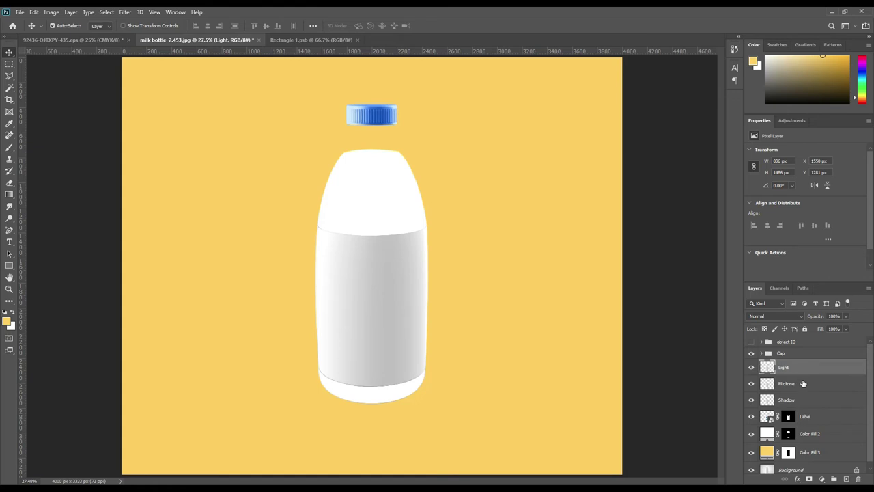
Mark the Label smart object layer with the Red colour tag.
{"action": "left_click", "coordinate": [809, 416]}
{"action": "right_click", "coordinate": [810, 414]}
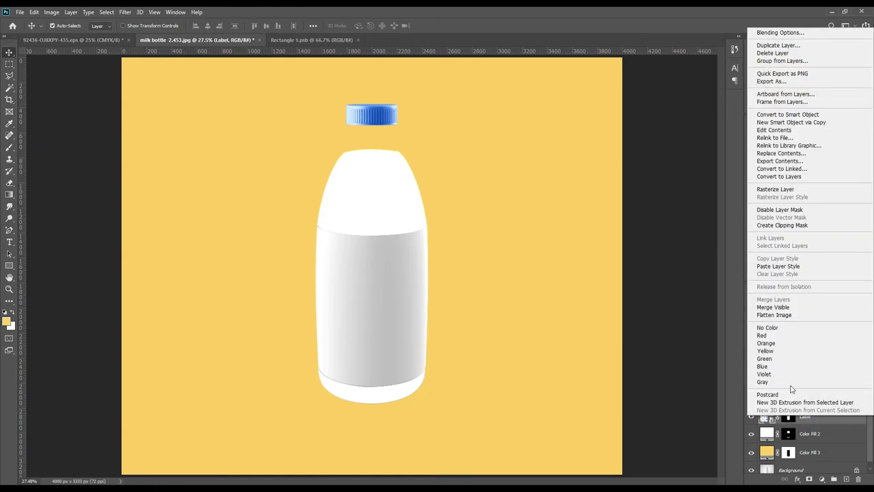
{"action": "left_click", "coordinate": [763, 336]}
Group the Label layer with its Shadow, Midtone and Light layers and name the group Label.
{"action": "left_click", "coordinate": [796, 366], "text": "shift"}
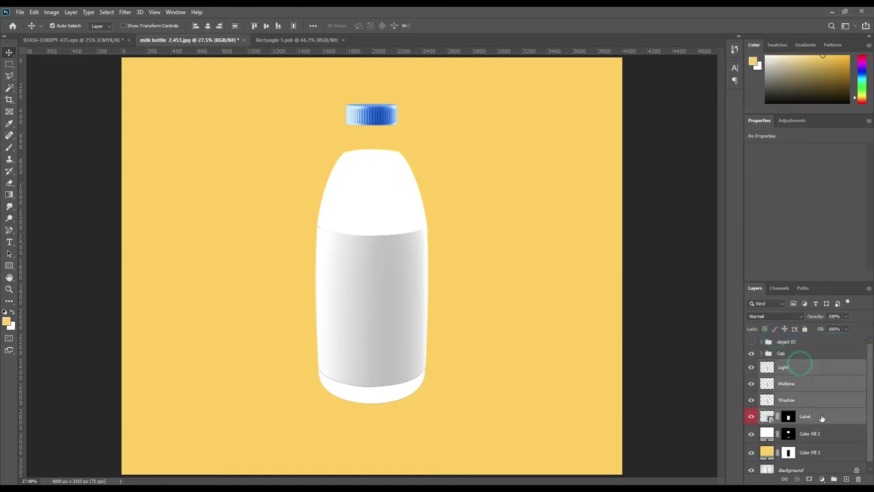
{"action": "key", "text": "ctrl+g"}
{"action": "double_click", "coordinate": [785, 365]}
{"action": "type", "text": "Label"}
{"action": "key", "text": "Return"}
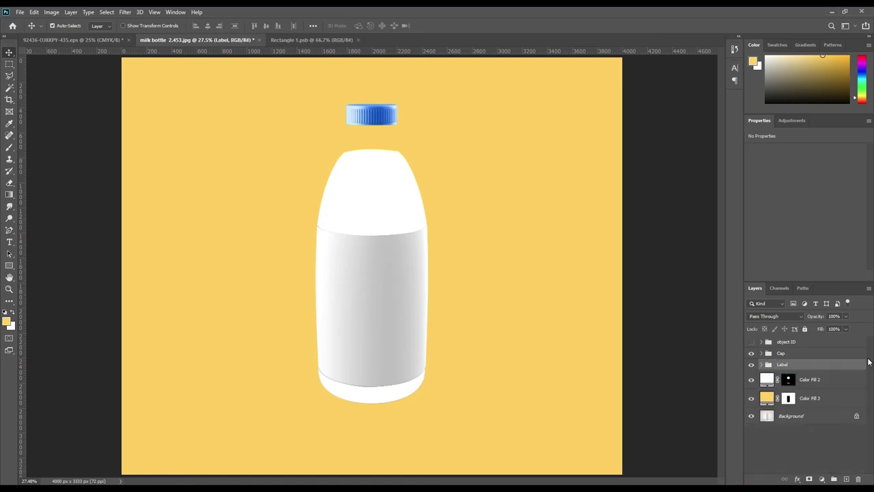
Expand the Label group, hide its Light and Midtone layers, and set the Shadow layer's blend mode to Linear Burn.
{"action": "left_click", "coordinate": [761, 365]}
{"action": "left_click", "coordinate": [752, 377]}
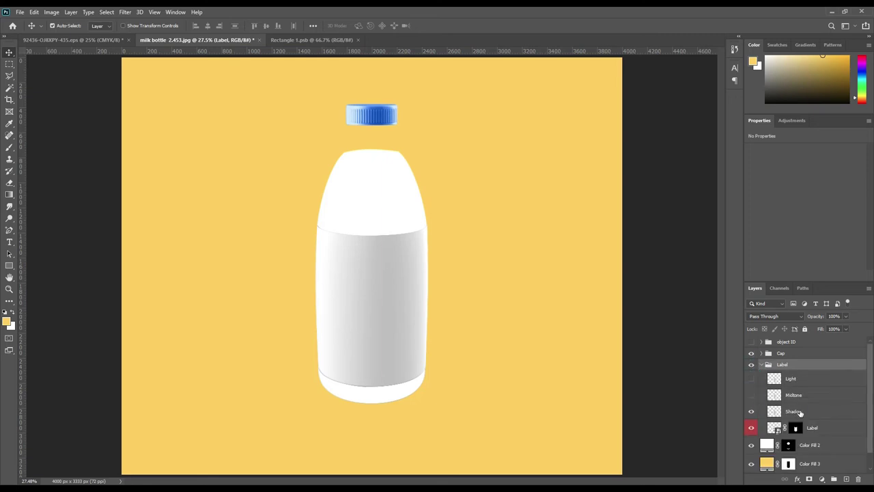
{"action": "left_click", "coordinate": [799, 411]}
{"action": "left_click", "coordinate": [779, 315]}
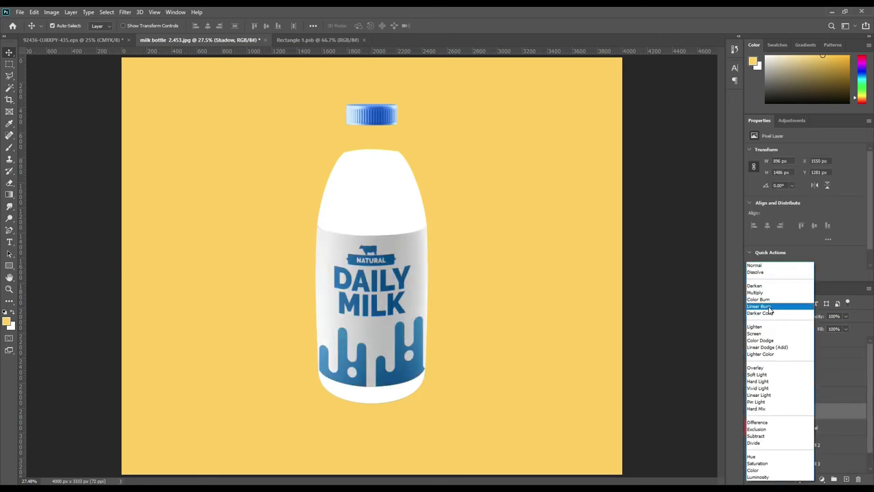
{"action": "left_click", "coordinate": [770, 308]}
Show the label's Midtone layer and set its blend mode to Linear Dodge (Add).
{"action": "left_click", "coordinate": [751, 394]}
{"action": "left_click", "coordinate": [794, 395]}
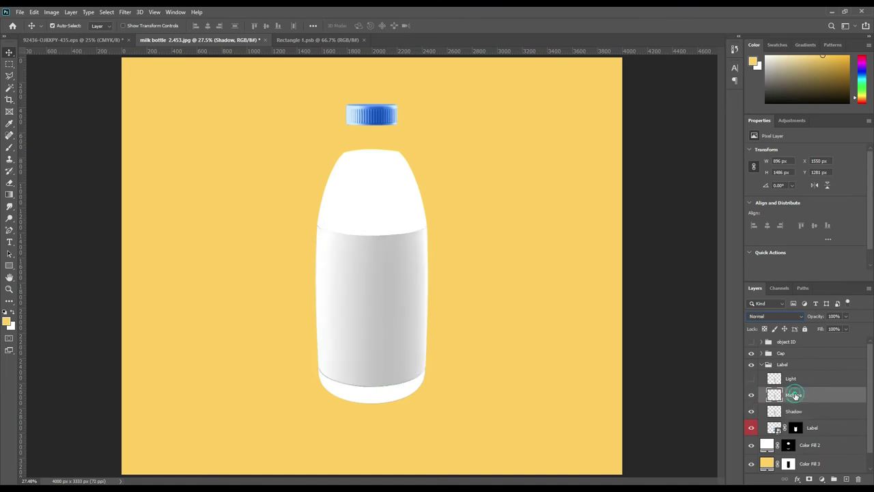
{"action": "left_click", "coordinate": [784, 316]}
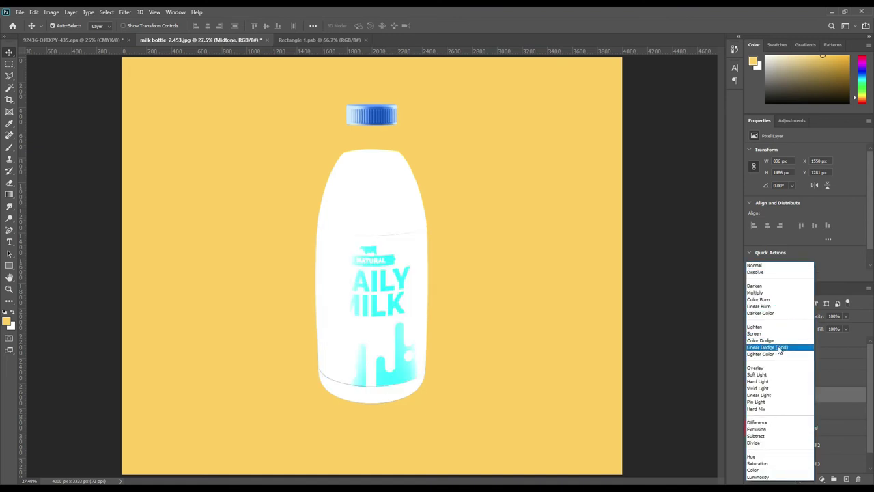
{"action": "left_click", "coordinate": [772, 351]}
Apply Levels to the label's Midtone layer with input black 189 and output white 43, and lower its opacity to about 47%.
{"action": "left_click", "coordinate": [47, 13]}
{"action": "mouse_move", "coordinate": [77, 35]}
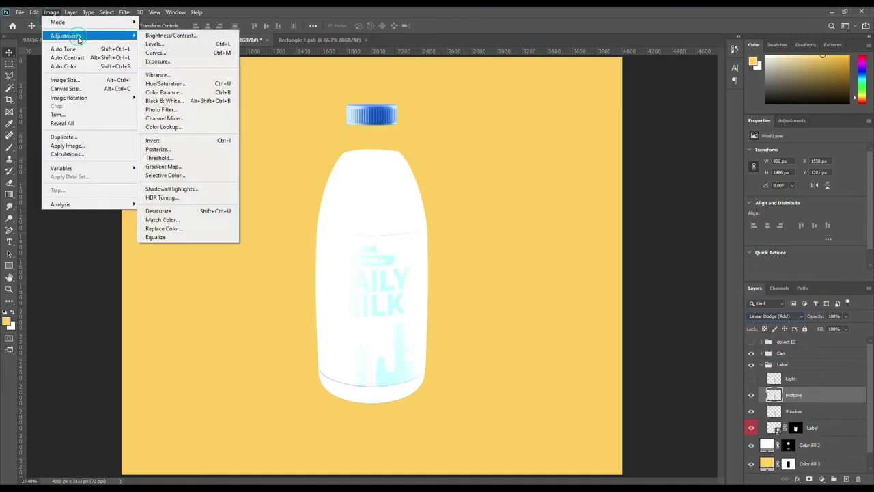
{"action": "left_click", "coordinate": [184, 44]}
{"action": "left_click_drag", "start_coordinate": [552, 206], "coordinate": [614, 204]}
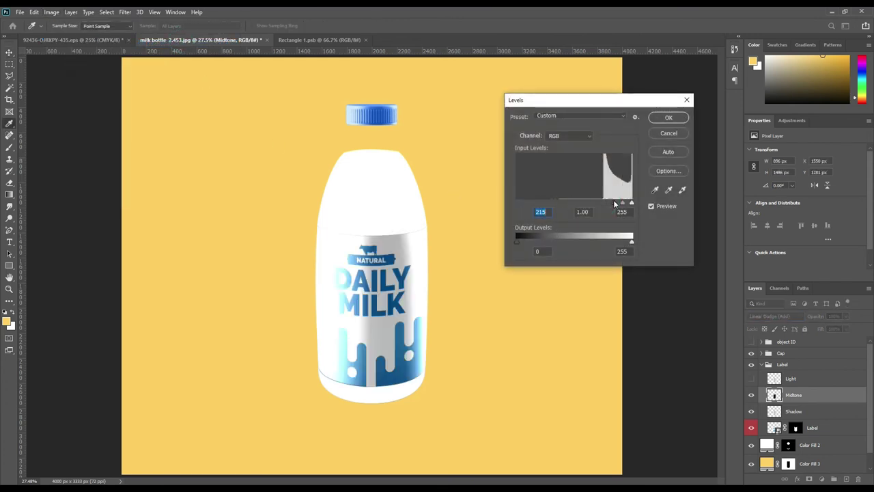
{"action": "left_click_drag", "start_coordinate": [631, 240], "coordinate": [536, 244]}
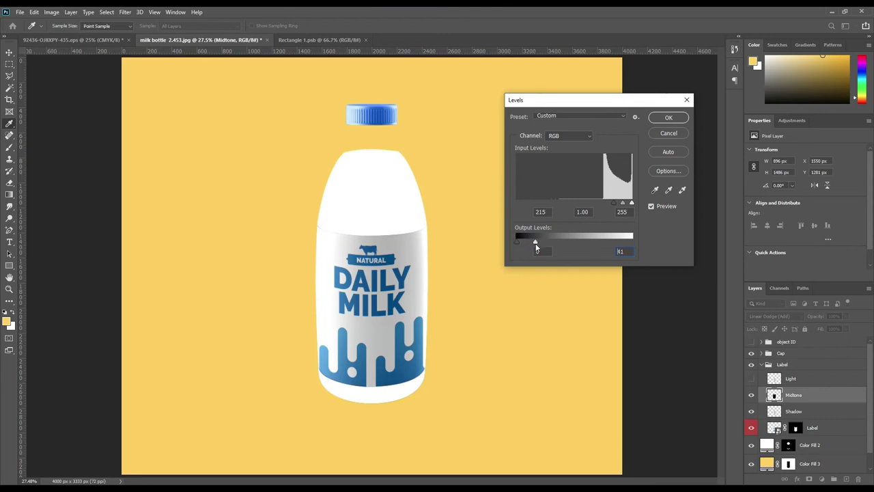
{"action": "left_click_drag", "start_coordinate": [621, 203], "coordinate": [602, 207]}
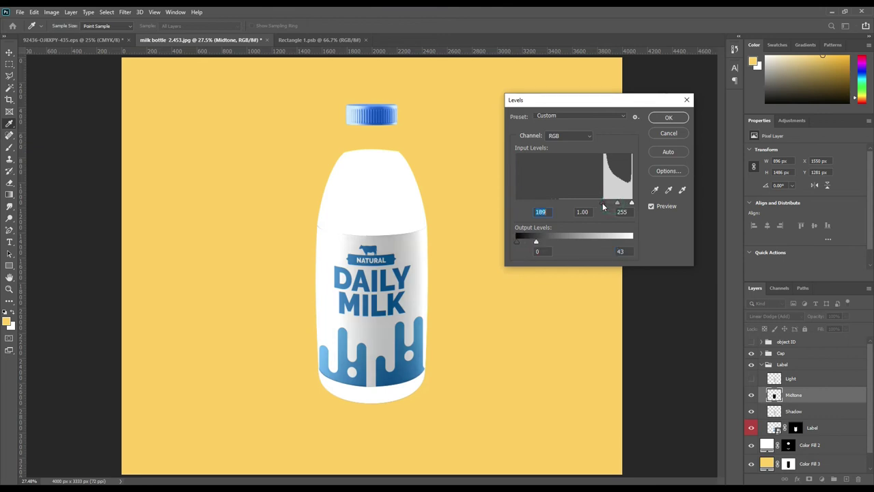
{"action": "left_click", "coordinate": [669, 117]}
{"action": "left_click_drag", "start_coordinate": [820, 316], "coordinate": [803, 315]}
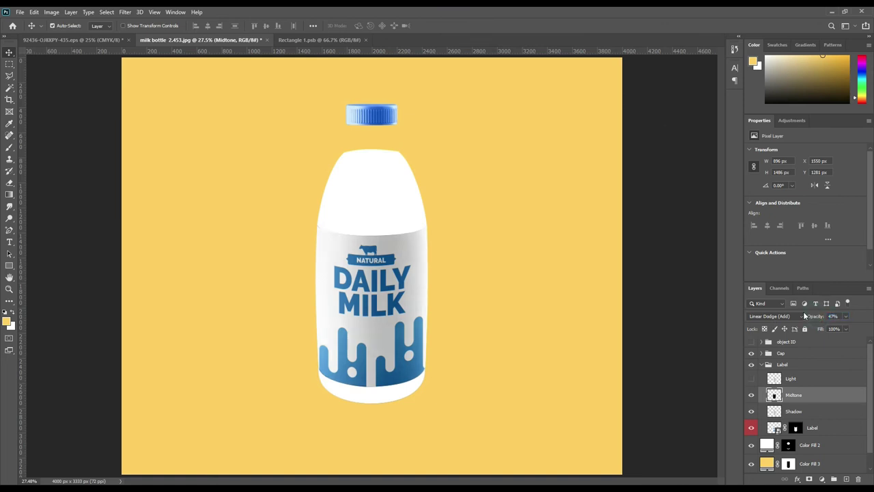
Show the label's Light layer and set its blend mode to Screen.
{"action": "left_click", "coordinate": [751, 378]}
{"action": "left_click", "coordinate": [825, 378]}
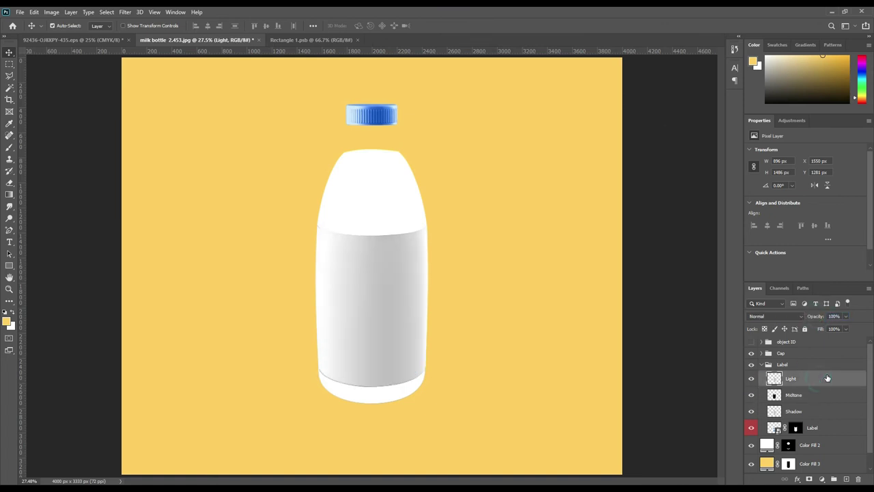
{"action": "left_click", "coordinate": [789, 315]}
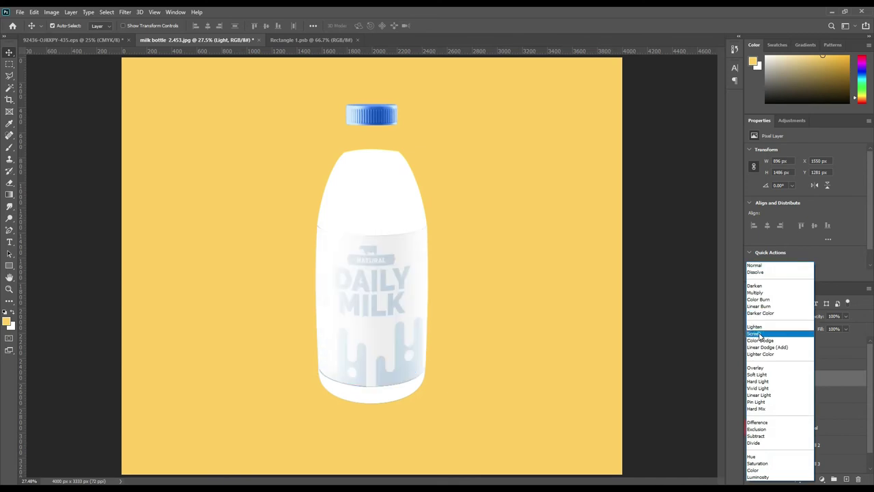
{"action": "left_click", "coordinate": [763, 333]}
Apply Levels to the label's Light layer with input black 227 and a reduced output white.
{"action": "left_click", "coordinate": [51, 12]}
{"action": "mouse_move", "coordinate": [68, 35]}
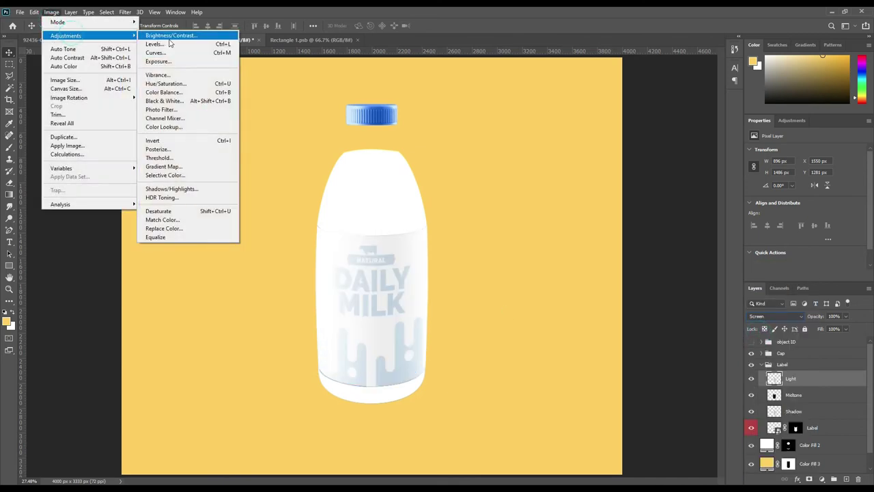
{"action": "left_click", "coordinate": [170, 39]}
{"action": "left_click_drag", "start_coordinate": [517, 203], "coordinate": [621, 205]}
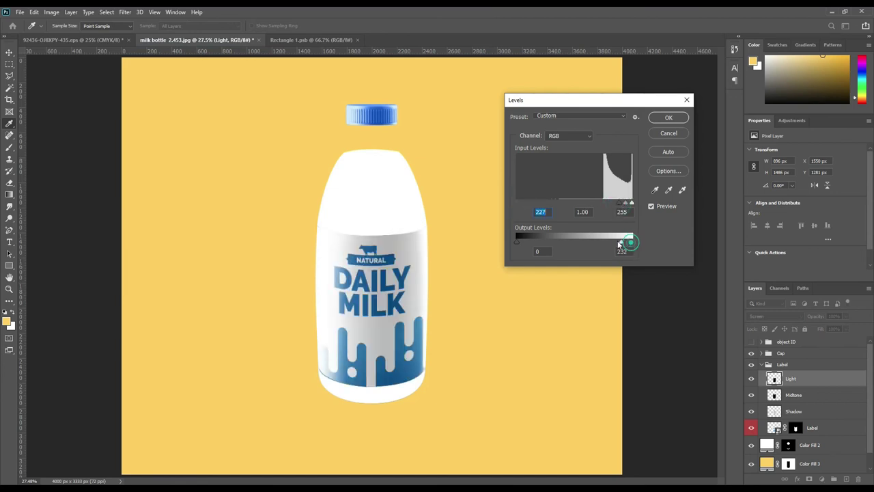
{"action": "left_click_drag", "start_coordinate": [619, 244], "coordinate": [604, 244]}
{"action": "left_click", "coordinate": [665, 118]}
{"action": "key", "text": "v"}
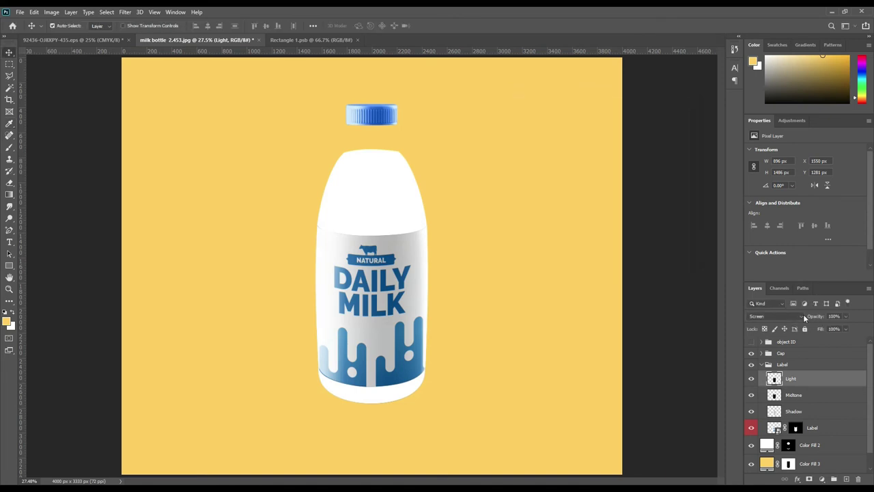
Lower the opacity of the label's Light layer to 65% and collapse the Label group.
{"action": "left_click_drag", "start_coordinate": [818, 319], "coordinate": [811, 319]}
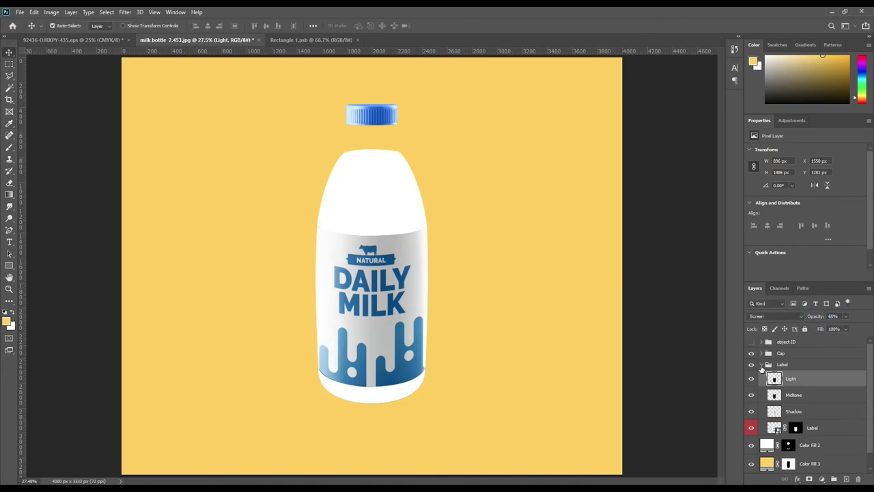
{"action": "left_click", "coordinate": [762, 365]}
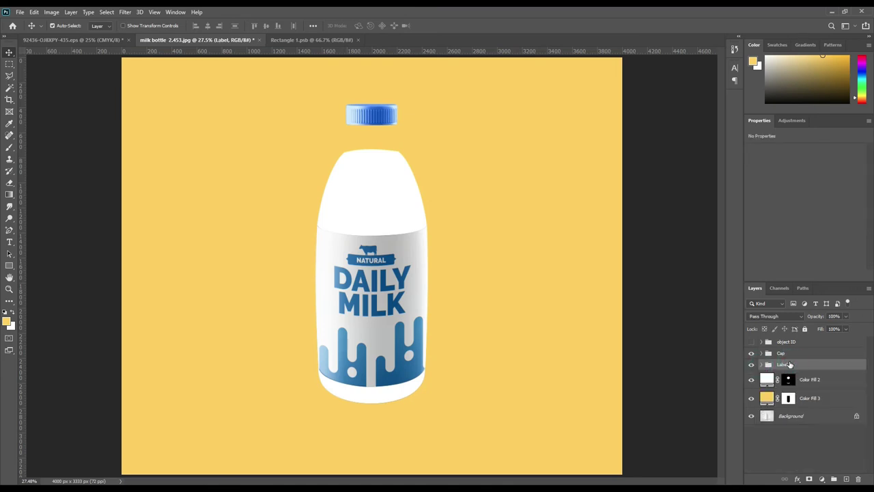
Load the white Color Fill 2 mask as a selection and copy that area of the Background to a new layer.
{"action": "left_click", "coordinate": [789, 383], "text": "ctrl"}
{"action": "left_click", "coordinate": [807, 421]}
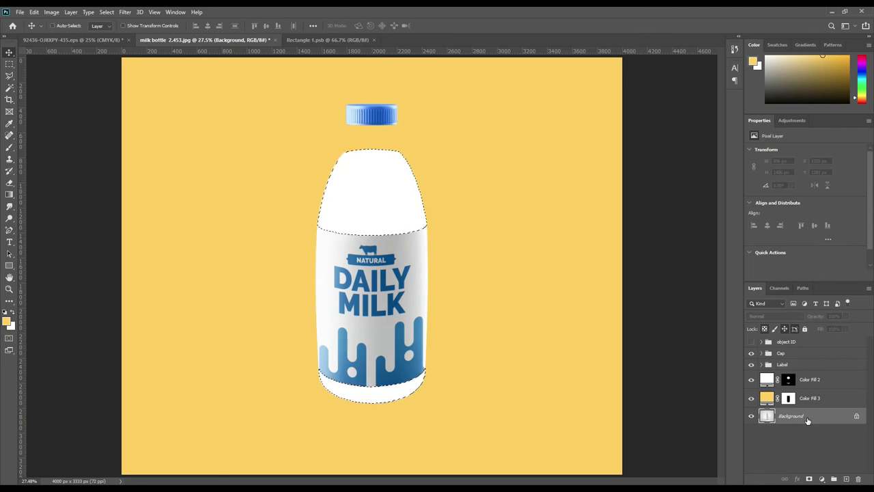
{"action": "key", "text": "ctrl+j"}
Rename the white Color Fill 2 layer to Milk and tag it with the red layer colour.
{"action": "double_click", "coordinate": [811, 382]}
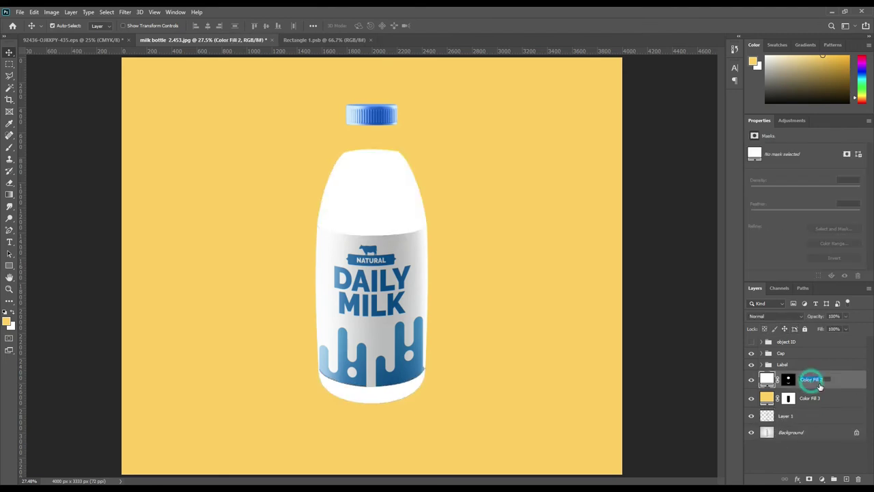
{"action": "type", "text": "Milk"}
{"action": "key", "text": "Return"}
{"action": "right_click", "coordinate": [815, 386]}
{"action": "left_click", "coordinate": [734, 407]}
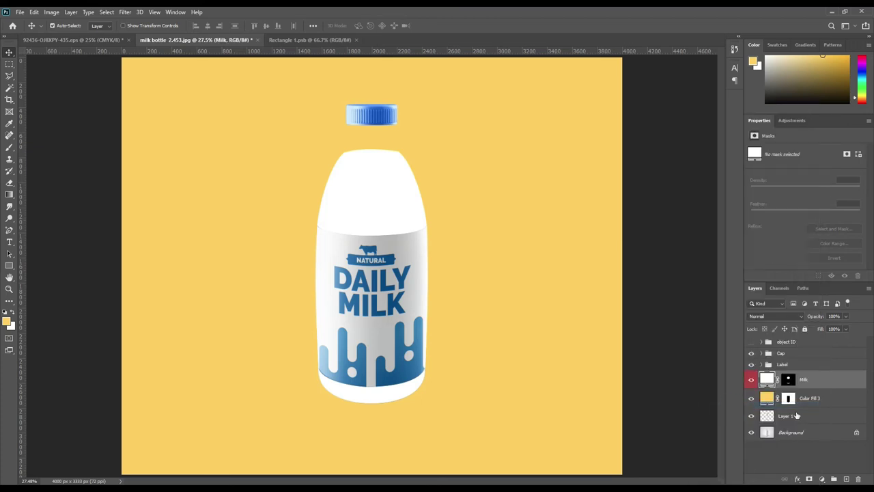
Move Layer 1 directly above the Milk layer and duplicate it twice.
{"action": "left_click_drag", "start_coordinate": [806, 417], "coordinate": [811, 380]}
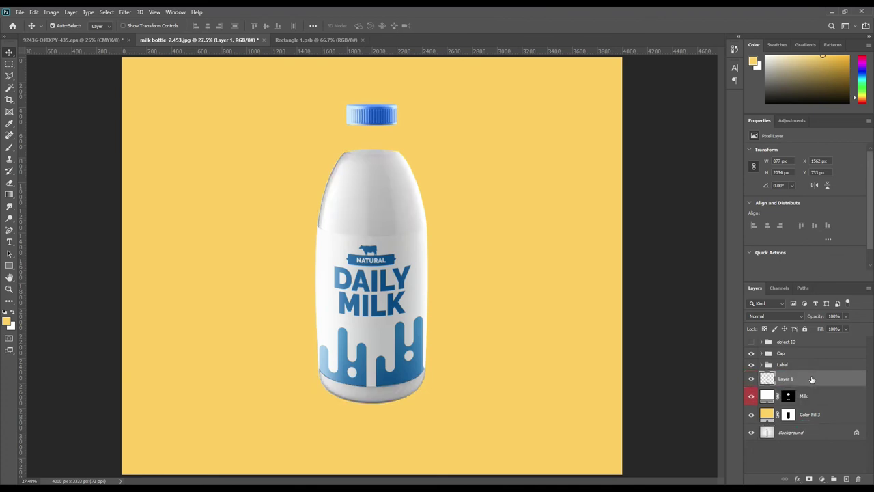
{"action": "key", "text": "ctrl+j"}
{"action": "key", "text": "ctrl+j"}
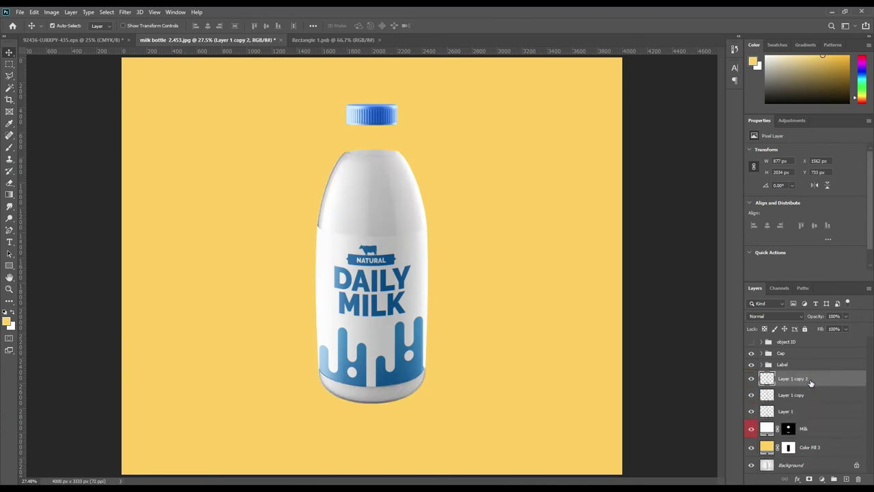
Rename the three bottle copies above the Milk layer, from lowest to highest, to Shadow, Midtone and Light.
{"action": "double_click", "coordinate": [787, 411]}
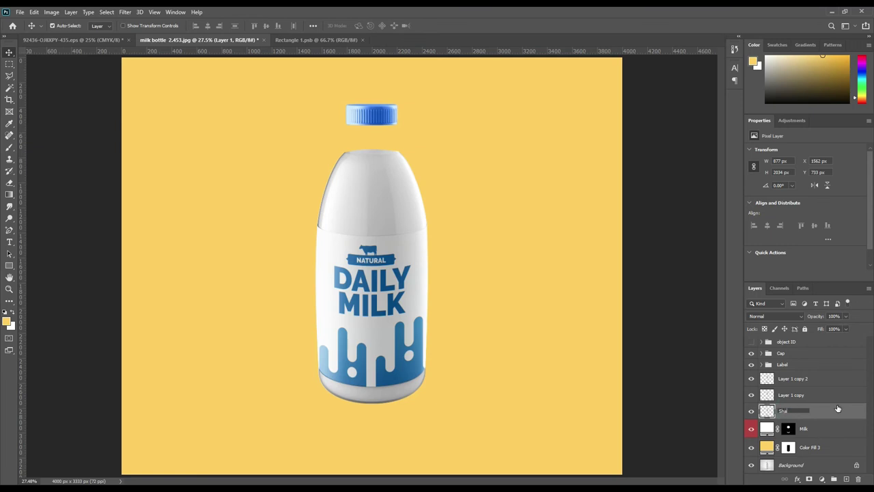
{"action": "key", "text": "Return"}
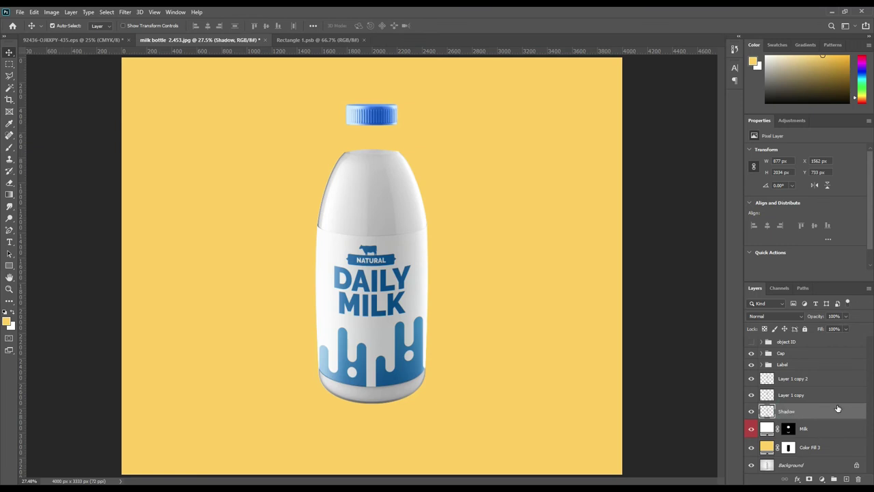
{"action": "double_click", "coordinate": [800, 396]}
{"action": "type", "text": "M"}
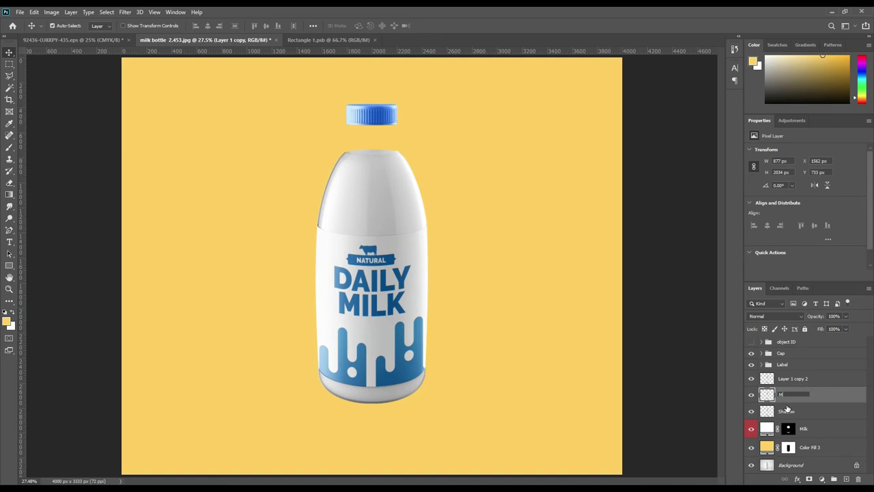
{"action": "key", "text": "Return"}
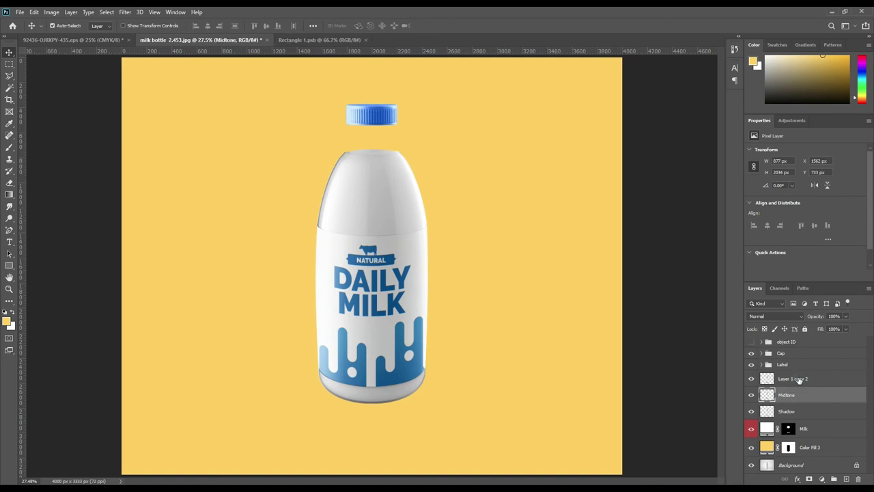
{"action": "double_click", "coordinate": [799, 380]}
{"action": "type", "text": "L"}
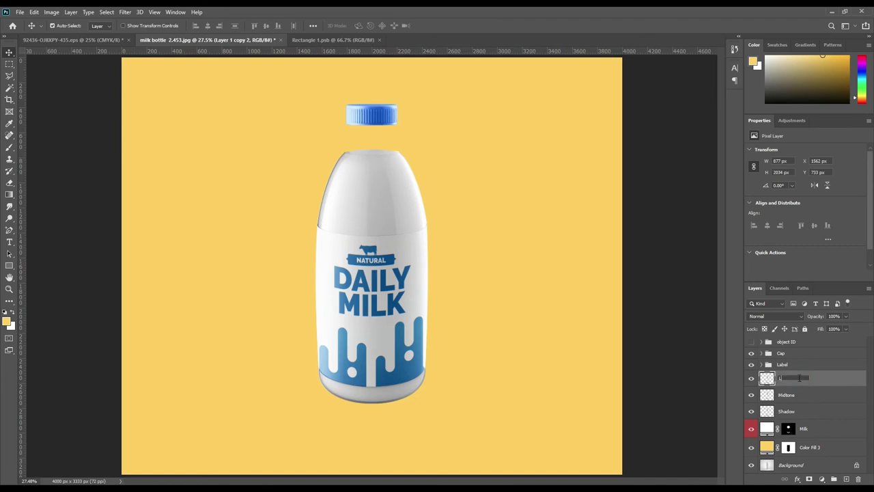
{"action": "type", "text": "ight"}
{"action": "key", "text": "Return"}
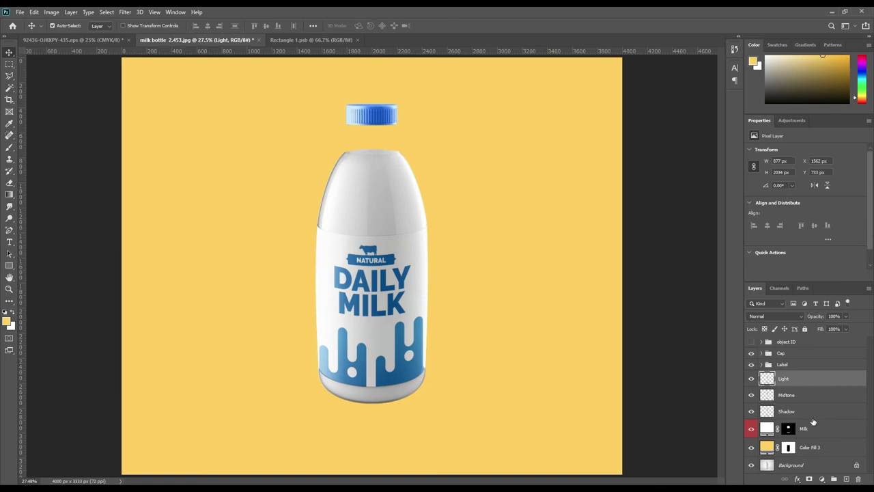
Hide the milk's Light and Midtone layers and set the Shadow layer's blend mode to Linear Burn.
{"action": "left_click", "coordinate": [751, 378]}
{"action": "left_click", "coordinate": [751, 394]}
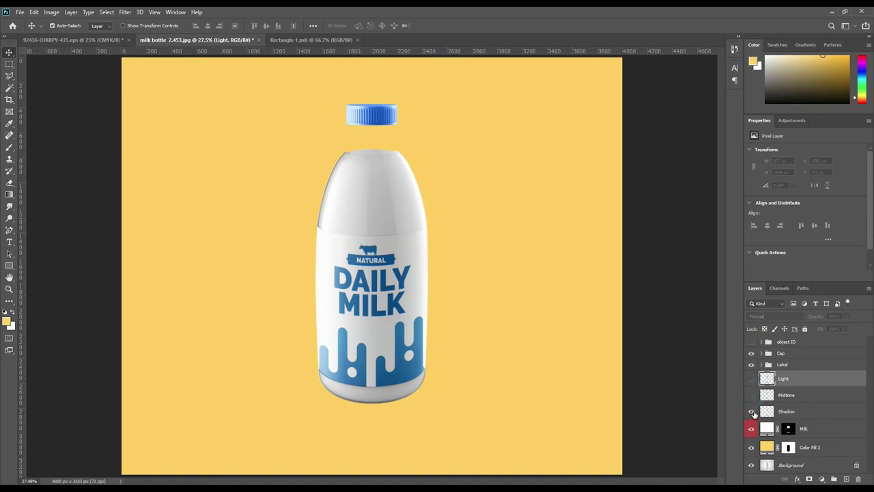
{"action": "left_click", "coordinate": [794, 410]}
{"action": "left_click", "coordinate": [777, 316]}
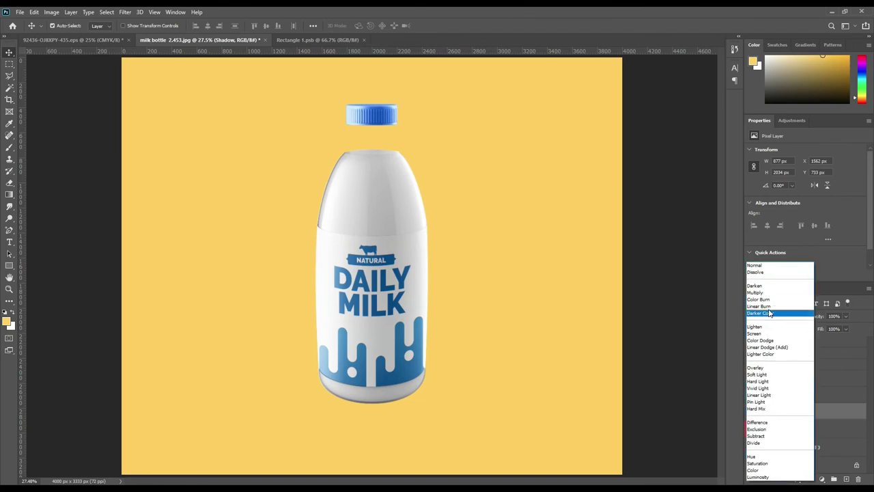
{"action": "left_click", "coordinate": [769, 306]}
Show the milk's Midtone layer and set its blend mode to Linear Dodge (Add).
{"action": "left_click", "coordinate": [751, 396]}
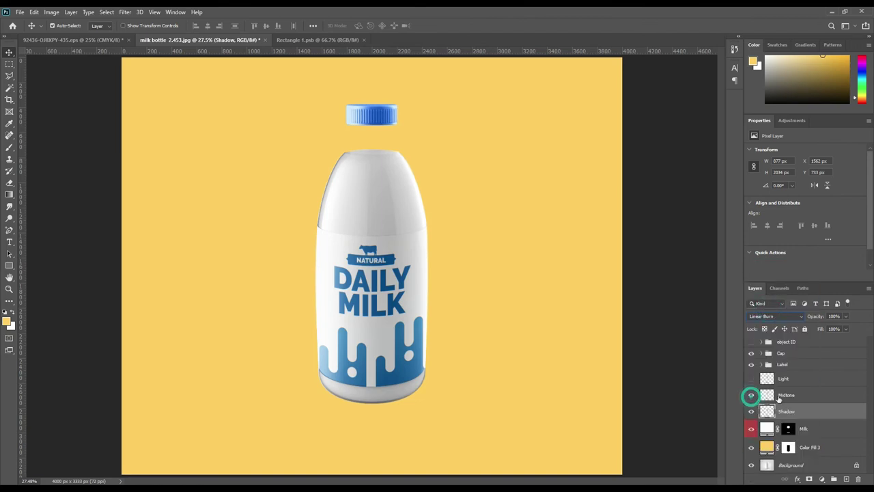
{"action": "left_click", "coordinate": [796, 396]}
{"action": "left_click", "coordinate": [778, 318]}
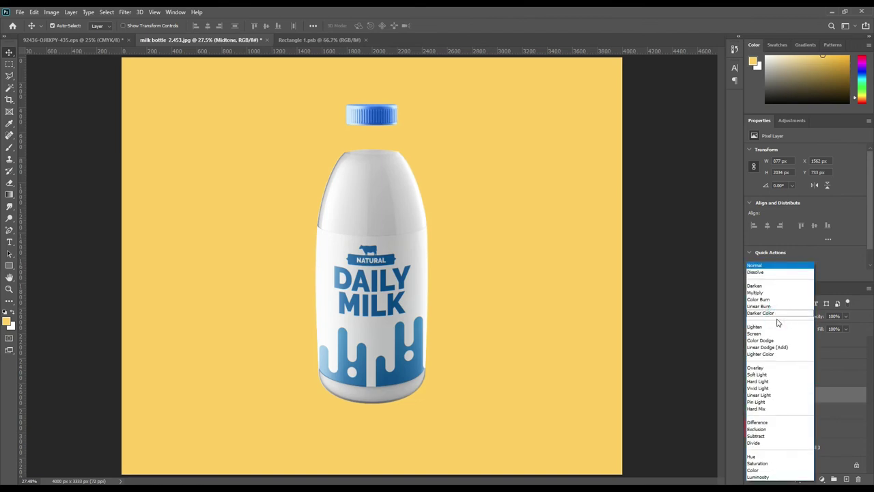
{"action": "left_click", "coordinate": [778, 347]}
Apply Levels to the milk's Midtone layer with input black 182 and output white 29, and lower its opacity to about 34%.
{"action": "left_click", "coordinate": [51, 11]}
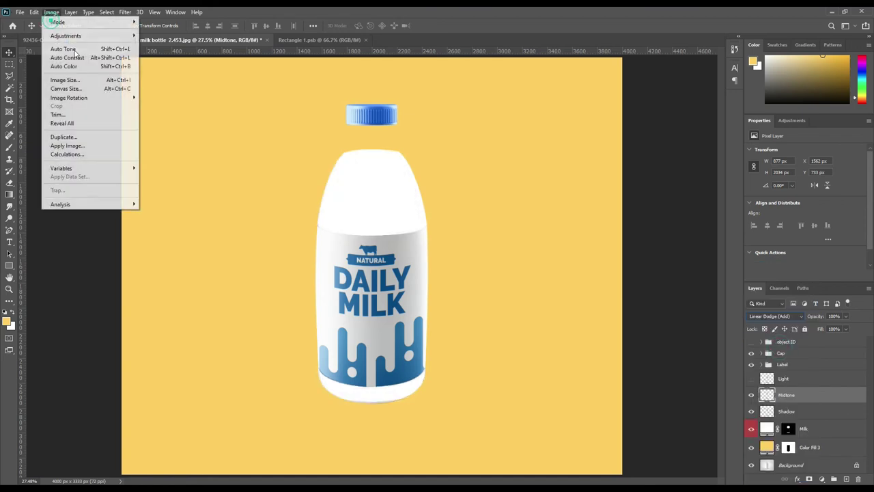
{"action": "left_click", "coordinate": [93, 36]}
{"action": "left_click", "coordinate": [199, 47]}
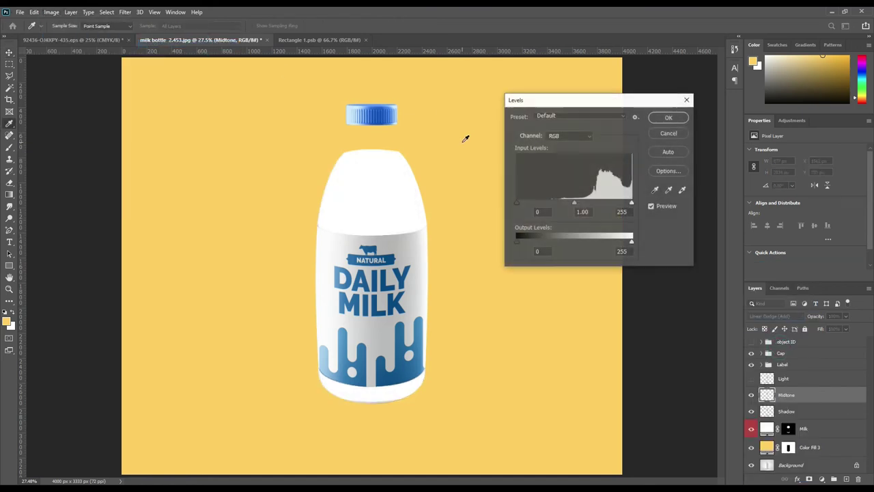
{"action": "mouse_move", "coordinate": [517, 204]}
{"action": "left_mouse_down"}
{"action": "mouse_move", "coordinate": [609, 207]}
{"action": "mouse_move", "coordinate": [599, 202]}
{"action": "left_mouse_up"}
{"action": "left_click_drag", "start_coordinate": [631, 239], "coordinate": [530, 245]}
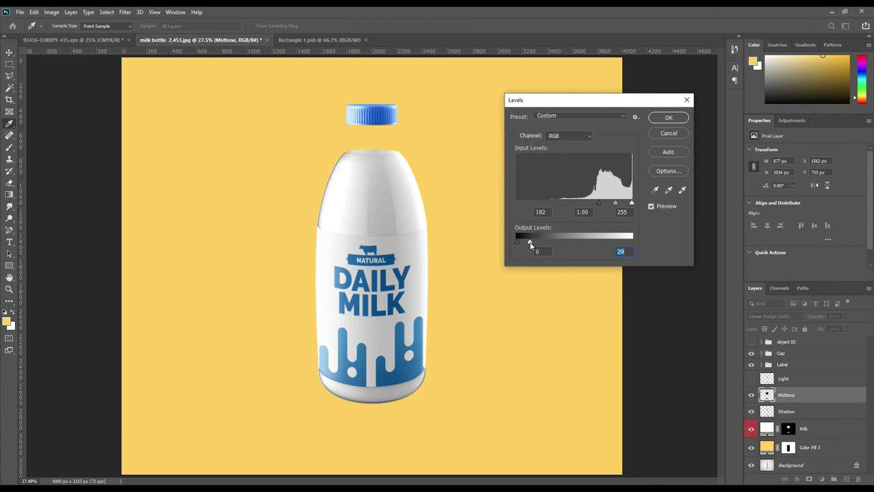
{"action": "left_click", "coordinate": [666, 118]}
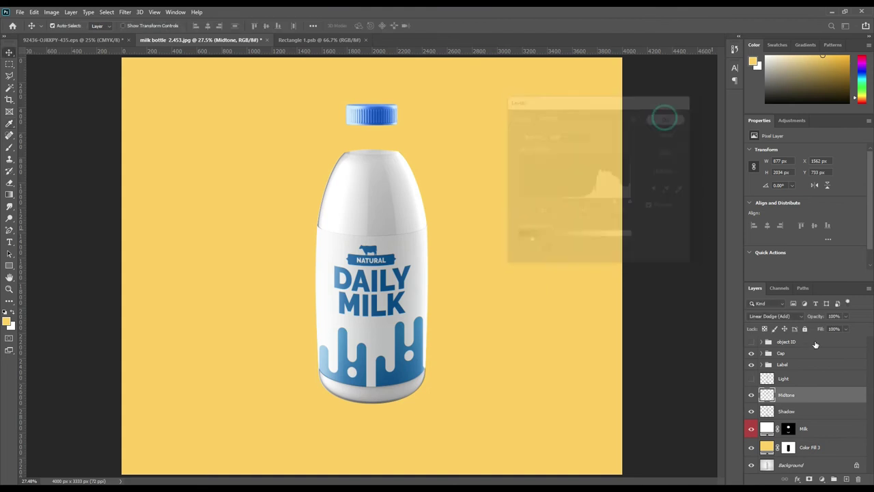
{"action": "left_click", "coordinate": [815, 318]}
{"action": "left_click_drag", "start_coordinate": [813, 320], "coordinate": [795, 317]}
Show the milk's Light layer and set its blend mode to Screen.
{"action": "left_click", "coordinate": [751, 378]}
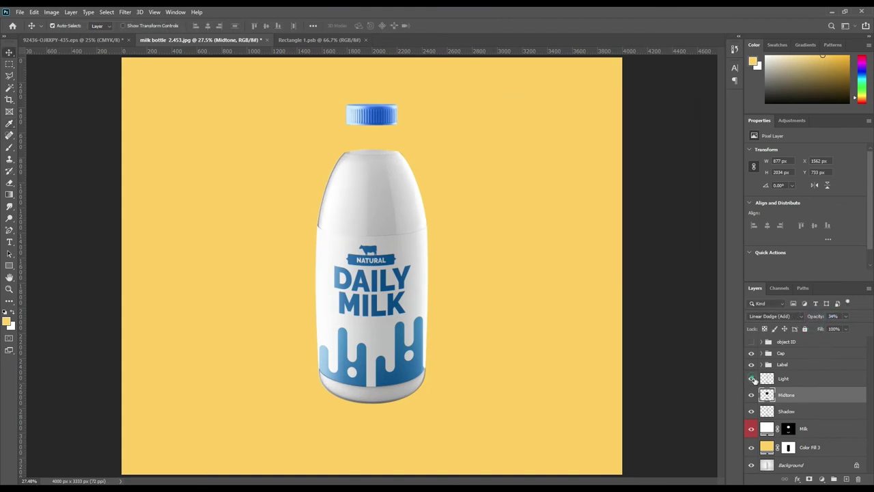
{"action": "left_click", "coordinate": [796, 380]}
{"action": "left_click", "coordinate": [791, 317]}
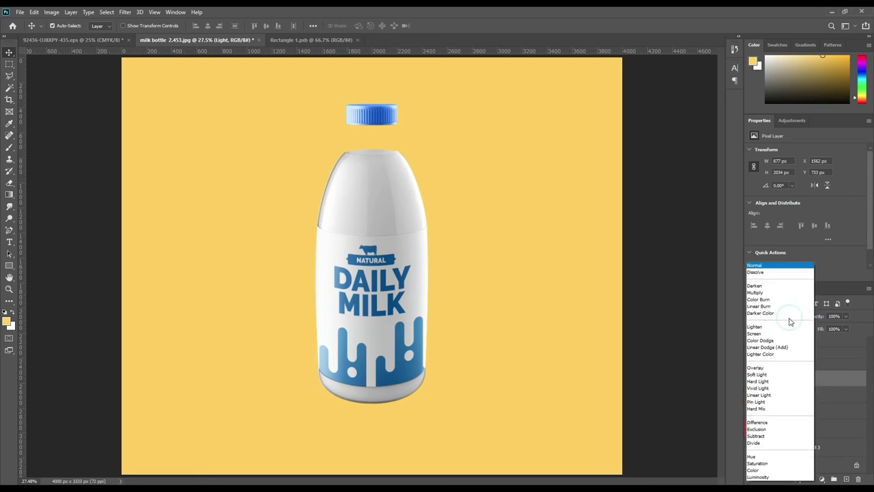
{"action": "left_click", "coordinate": [767, 334]}
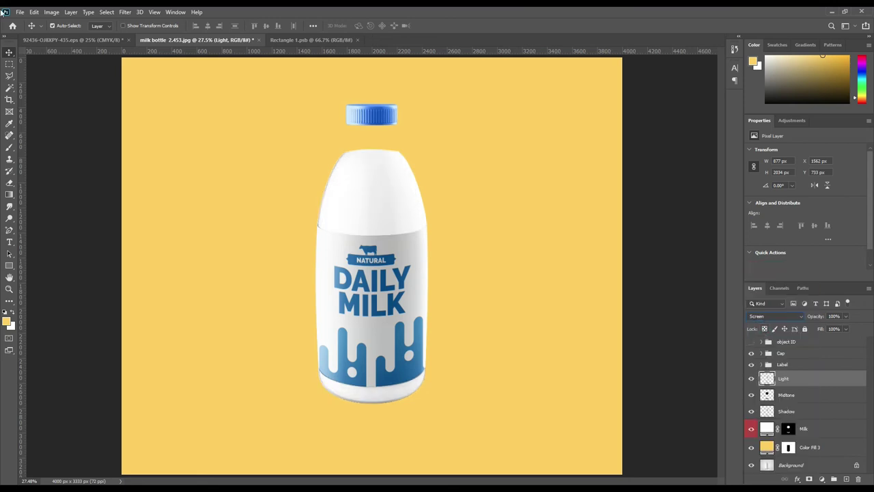
Apply Levels to the milk's Light layer with input black at about 179.
{"action": "left_click", "coordinate": [51, 12]}
{"action": "mouse_move", "coordinate": [68, 35]}
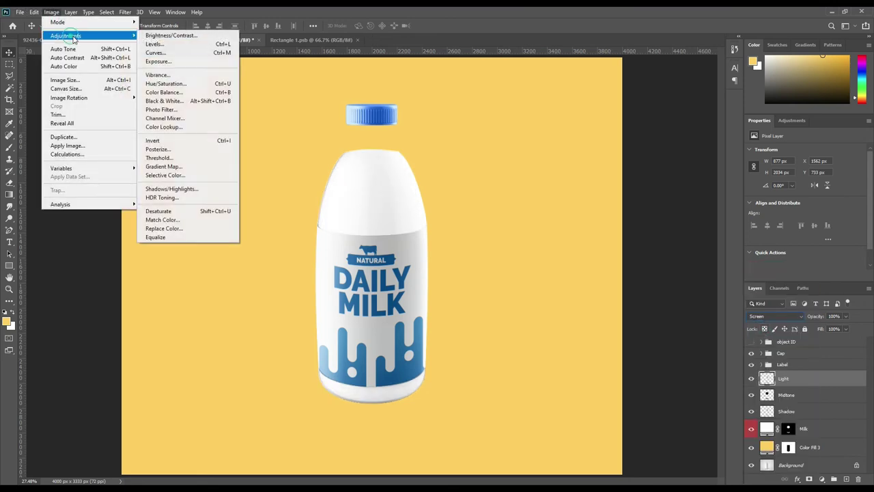
{"action": "left_click", "coordinate": [178, 47]}
{"action": "left_click_drag", "start_coordinate": [517, 203], "coordinate": [600, 205]}
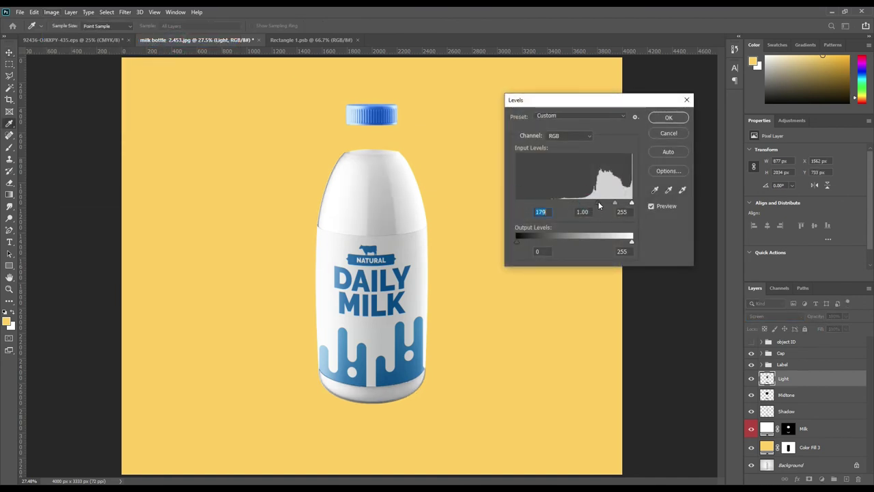
{"action": "left_click", "coordinate": [667, 118]}
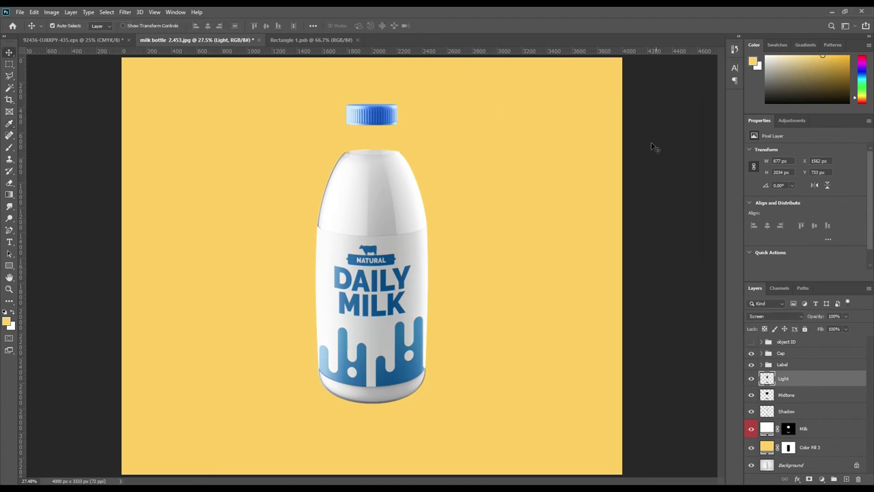
Group the Light, Midtone, Shadow and Milk layers and name the group Milk.
{"action": "left_click", "coordinate": [819, 432], "text": "shift"}
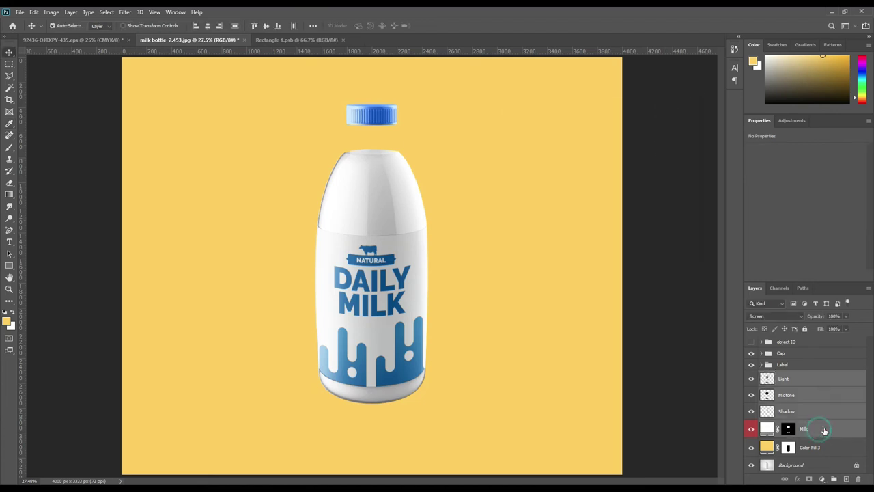
{"action": "key", "text": "ctrl+g"}
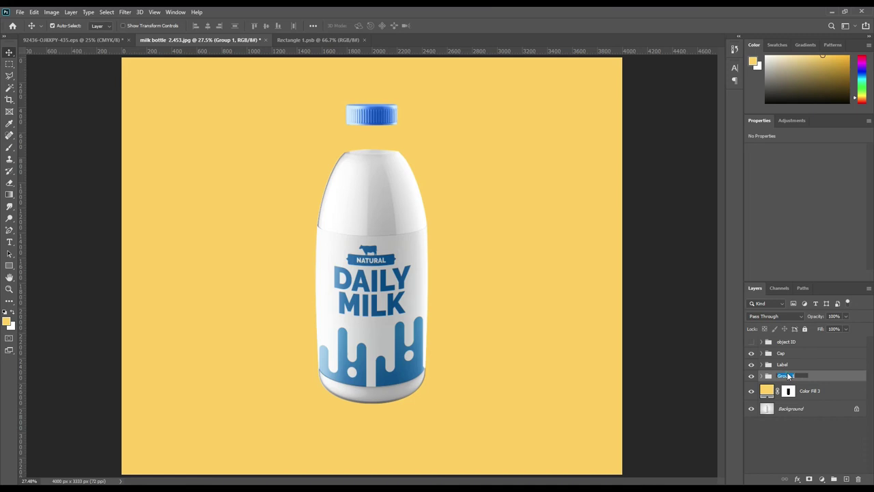
{"action": "type", "text": "Milk"}
{"action": "key", "text": "Return"}
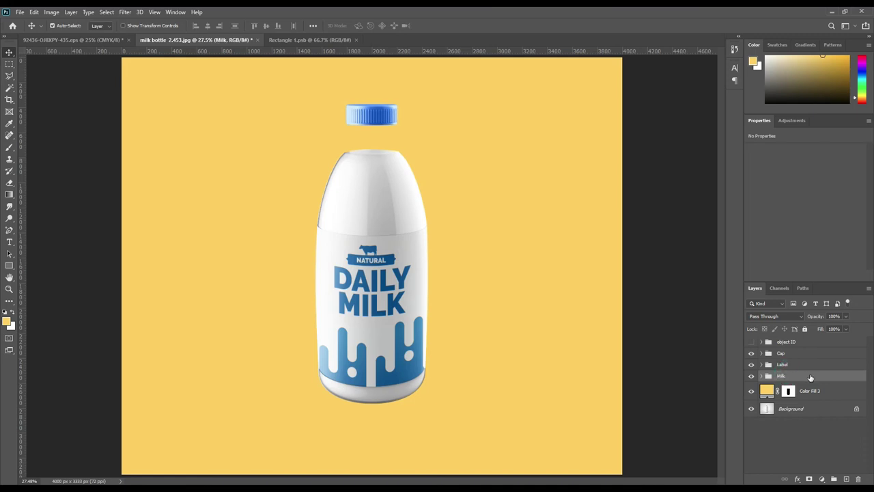
Expand the layer groups and load the Milk, Label and Cap Color masks together as one combined selection.
{"action": "left_click", "coordinate": [762, 377]}
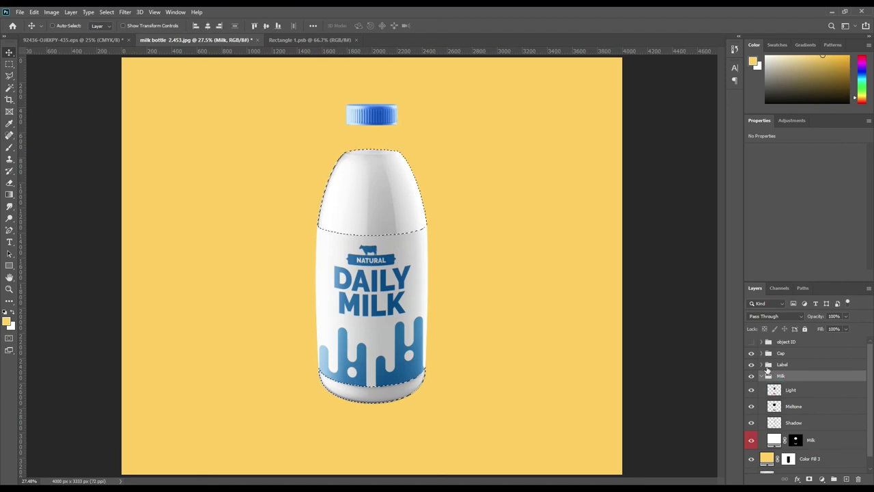
{"action": "left_click", "coordinate": [761, 366], "text": "ctrl"}
{"action": "scroll", "coordinate": [823, 416], "scroll_direction": "down", "scroll_amount": 5}
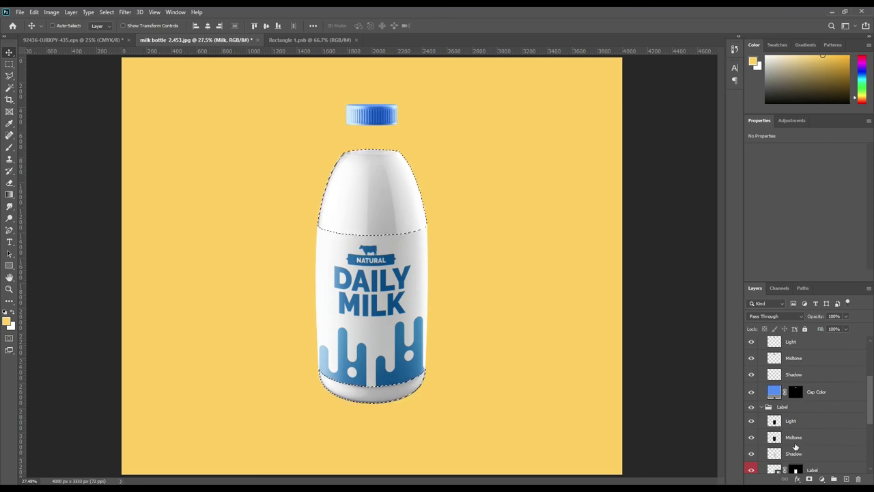
{"action": "scroll", "coordinate": [775, 456], "scroll_direction": "down", "scroll_amount": 7}
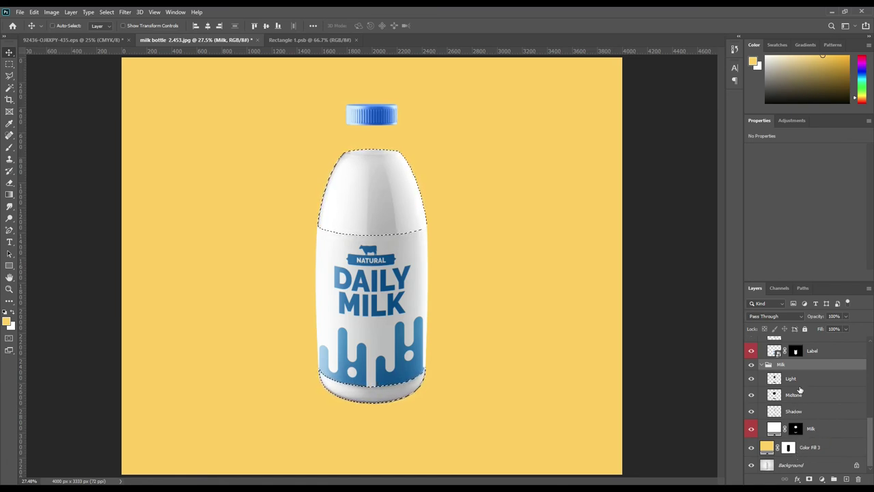
{"action": "left_click", "coordinate": [796, 353], "text": "ctrl+shift"}
{"action": "scroll", "coordinate": [800, 373], "scroll_direction": "up", "scroll_amount": 3}
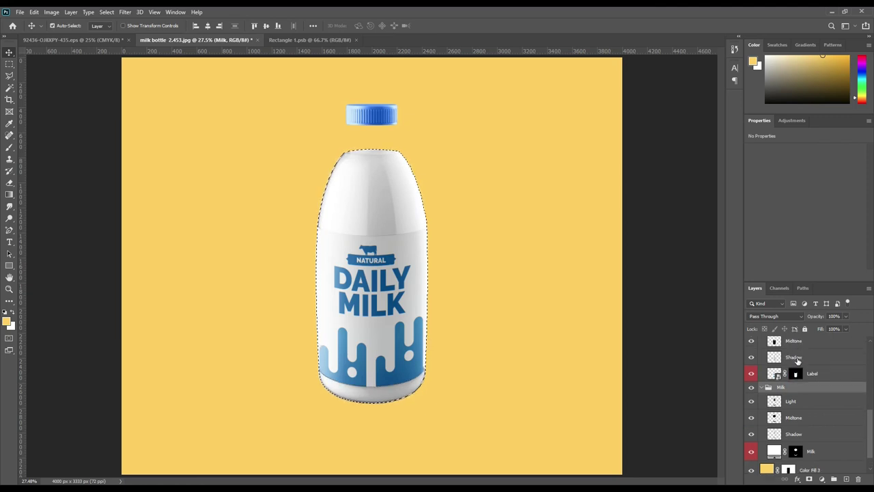
{"action": "left_click", "coordinate": [796, 374], "text": "ctrl+shift"}
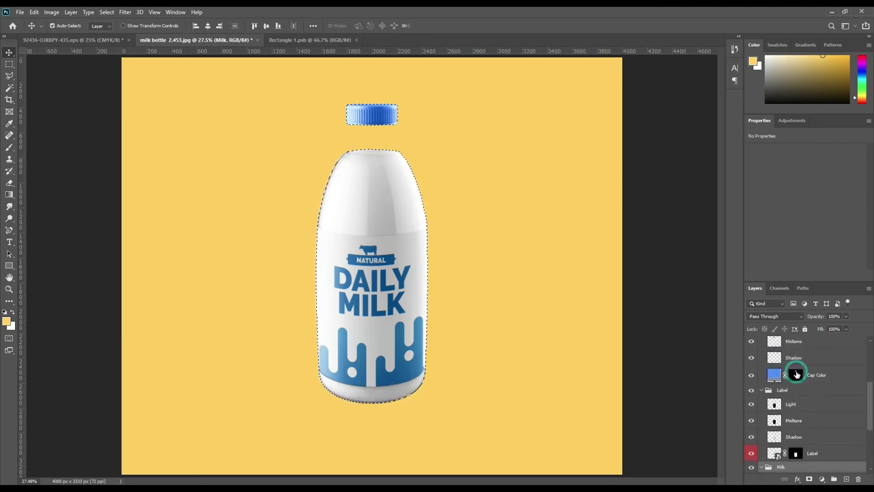
Invert the combined milk, label and cap selection so that everything around them is selected.
{"action": "scroll", "coordinate": [796, 374], "scroll_direction": "down", "scroll_amount": 3}
{"action": "scroll", "coordinate": [797, 374], "scroll_direction": "down", "scroll_amount": 2}
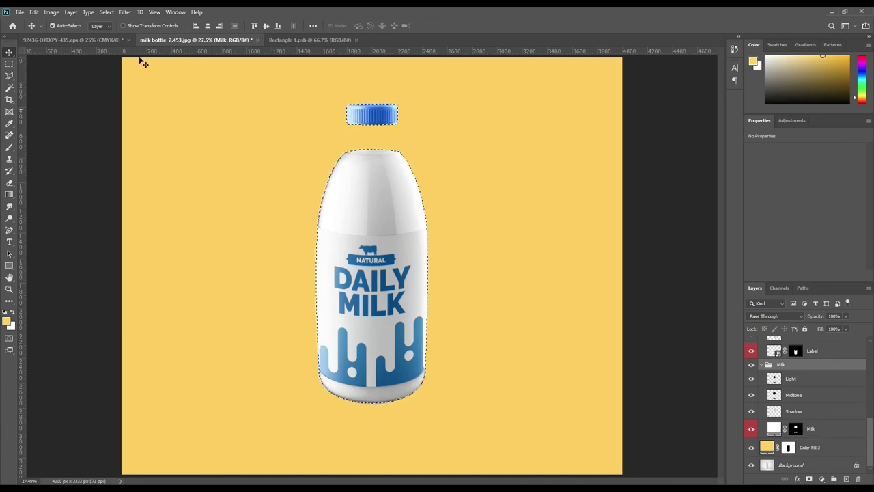
{"action": "left_click", "coordinate": [107, 11]}
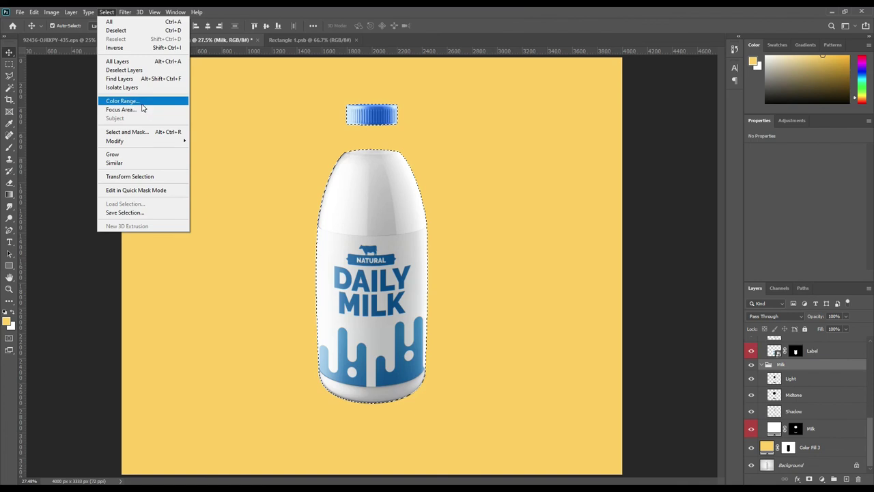
{"action": "left_click", "coordinate": [114, 48]}
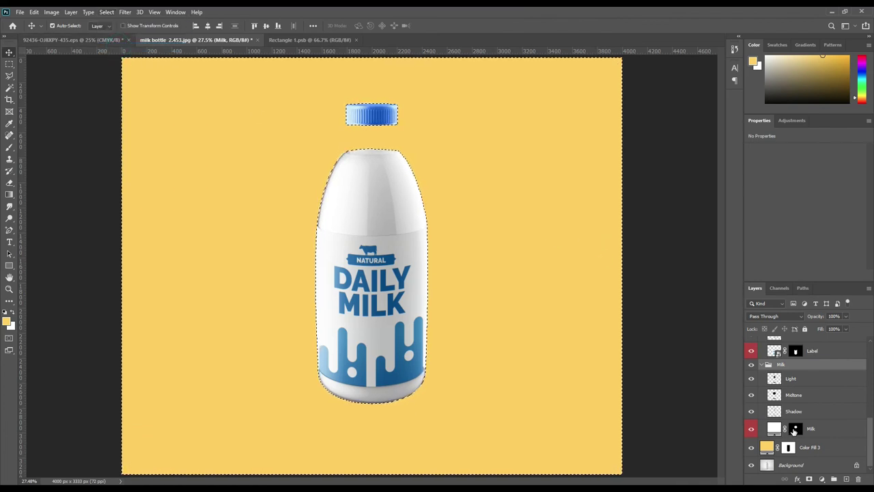
Copy the selected area of the Background to a new layer and place it directly above Color Fill 3.
{"action": "left_click", "coordinate": [800, 464]}
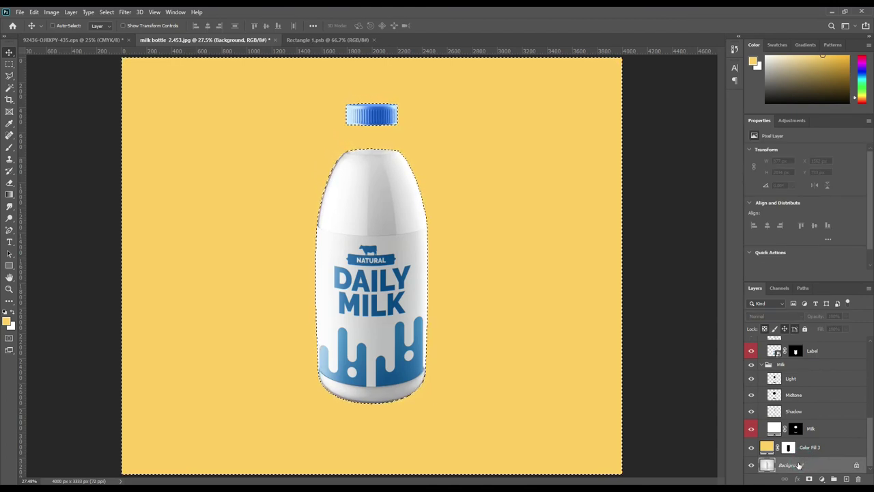
{"action": "key", "text": "ctrl+j"}
{"action": "scroll", "coordinate": [798, 452], "scroll_direction": "down", "scroll_amount": 1}
{"action": "left_click_drag", "start_coordinate": [795, 452], "coordinate": [787, 430]}
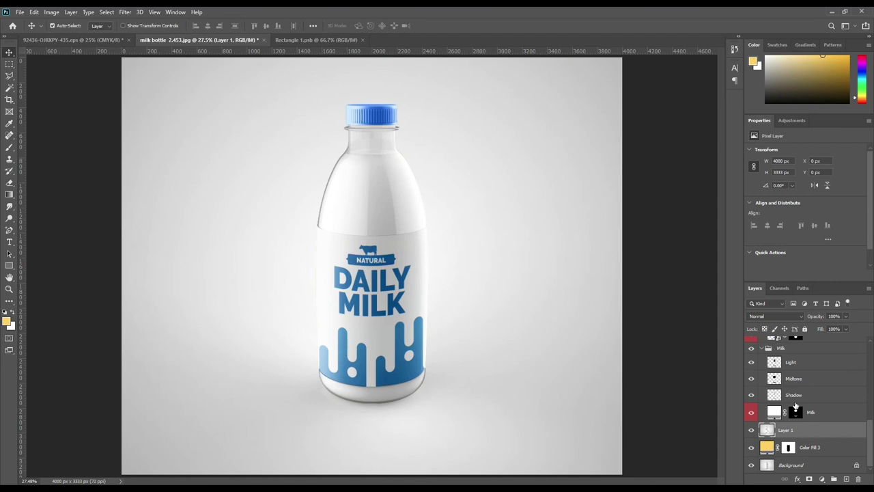
Load Shape 2 and Shape 1 from the object ID group as one combined selection and collapse all layer groups.
{"action": "scroll", "coordinate": [794, 403], "scroll_direction": "up", "scroll_amount": 10}
{"action": "scroll", "coordinate": [790, 388], "scroll_direction": "up", "scroll_amount": 1}
{"action": "left_click", "coordinate": [777, 395], "text": "ctrl"}
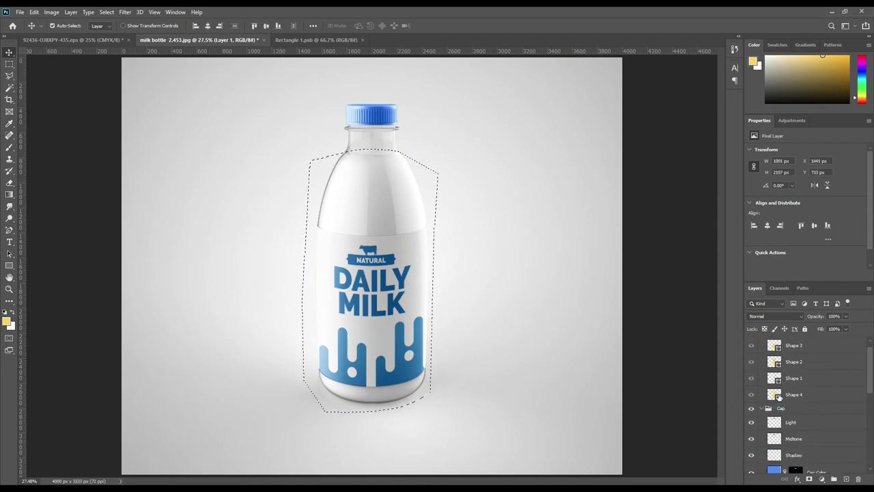
{"action": "left_click", "coordinate": [777, 364], "text": "ctrl"}
{"action": "left_click", "coordinate": [774, 377], "text": "ctrl+shift"}
{"action": "scroll", "coordinate": [770, 369], "scroll_direction": "up", "scroll_amount": 1}
{"action": "left_click", "coordinate": [762, 342]}
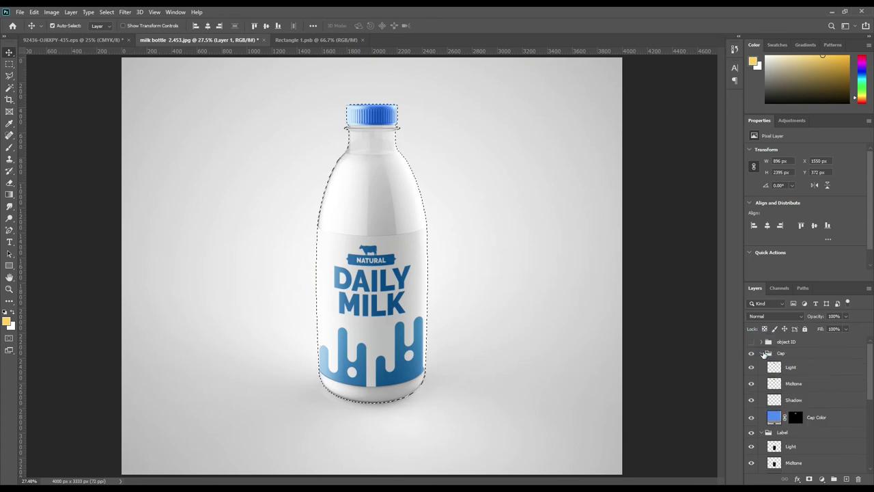
{"action": "left_click", "coordinate": [762, 353]}
{"action": "left_click", "coordinate": [761, 365]}
{"action": "left_click", "coordinate": [762, 376]}
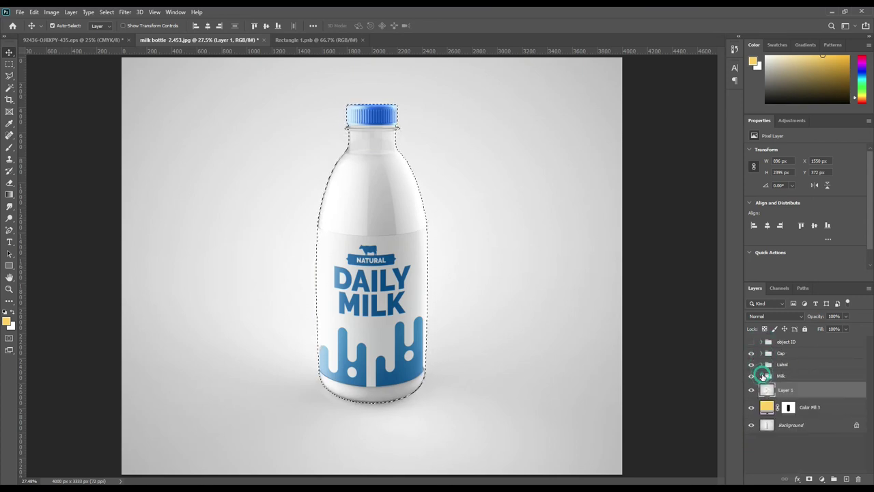
Invert the bottle selection, delete the surroundings from Layer 1 and clear the selection.
{"action": "left_click", "coordinate": [803, 395]}
{"action": "left_click", "coordinate": [110, 13]}
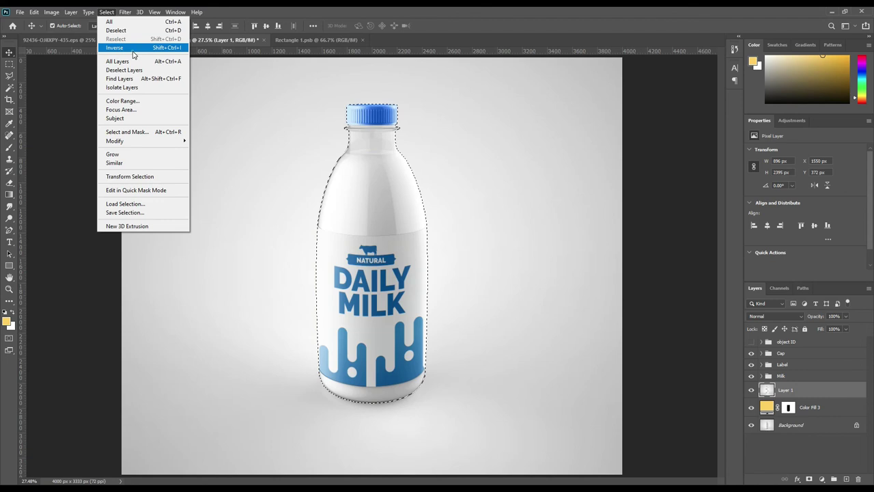
{"action": "left_click", "coordinate": [133, 48]}
{"action": "left_click", "coordinate": [817, 394]}
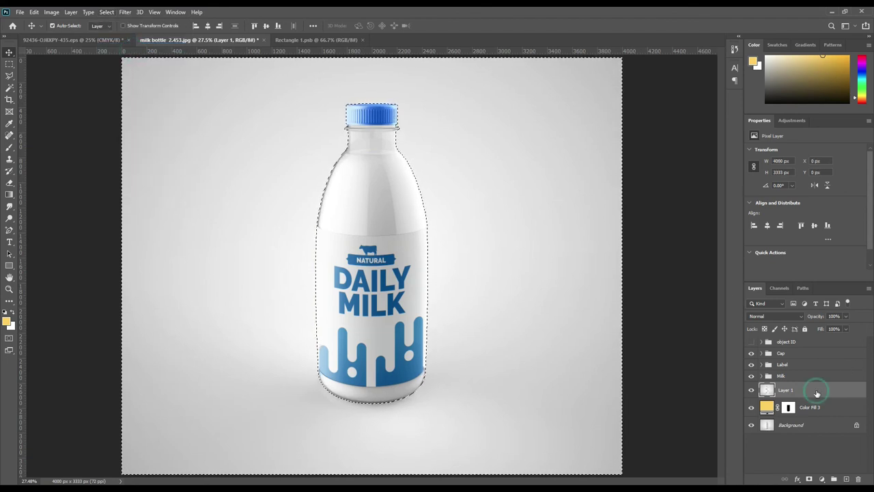
{"action": "key", "text": "Delete"}
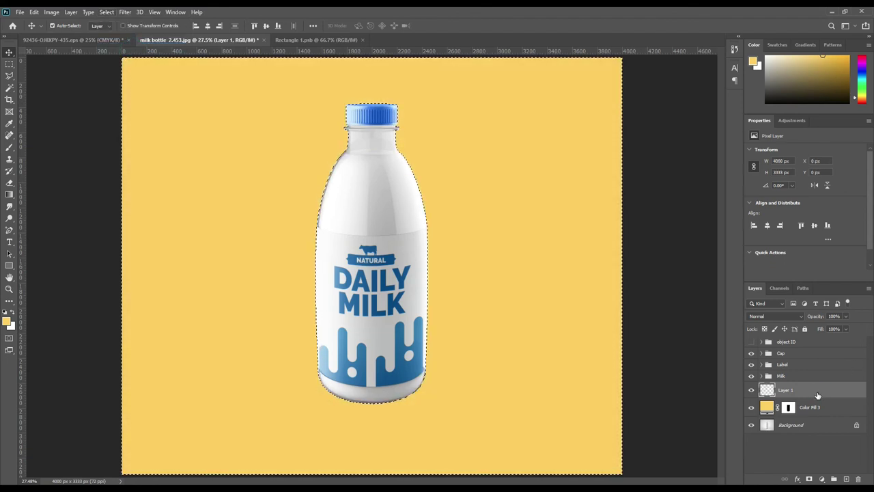
{"action": "key", "text": "ctrl+d"}
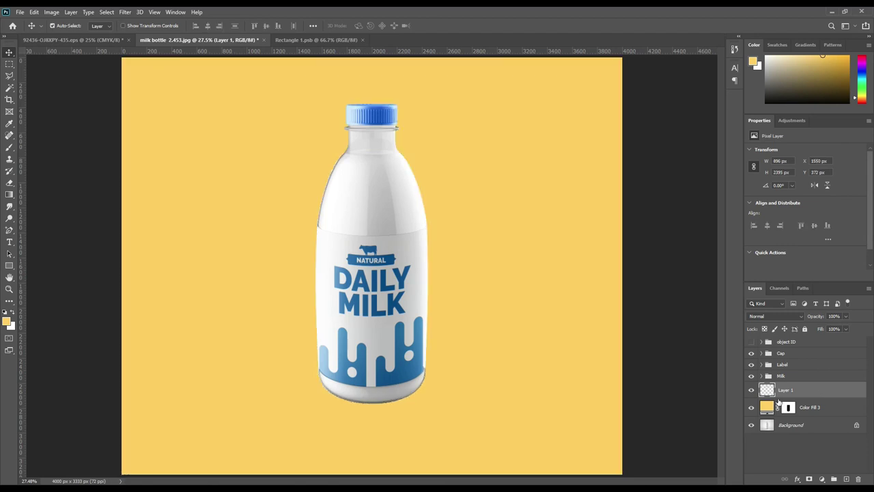
Check the outline of Layer 1's remaining pixels and duplicate the layer twice.
{"action": "left_click", "coordinate": [766, 389], "text": "ctrl"}
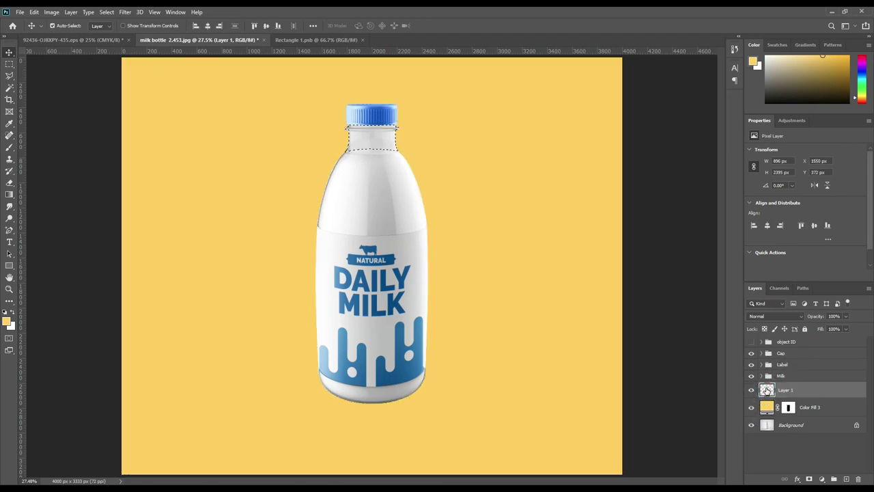
{"action": "key", "text": "ctrl+d"}
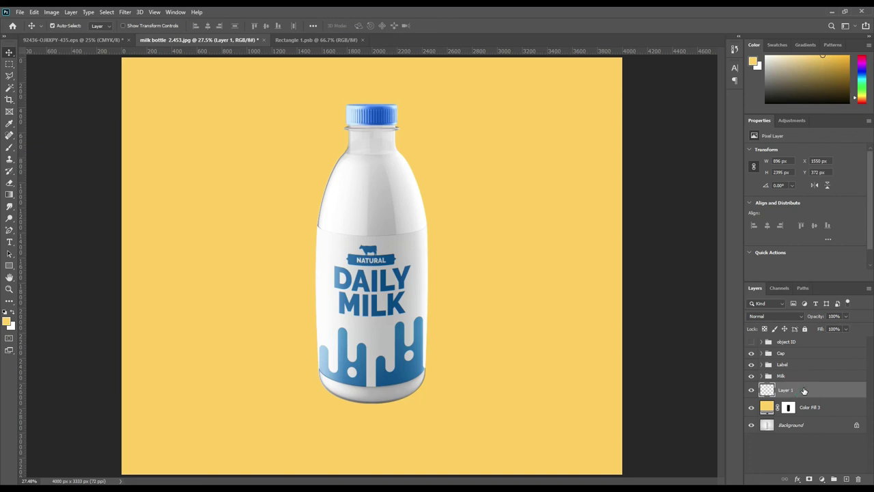
{"action": "key", "text": "ctrl+j"}
{"action": "key", "text": "ctrl+j"}
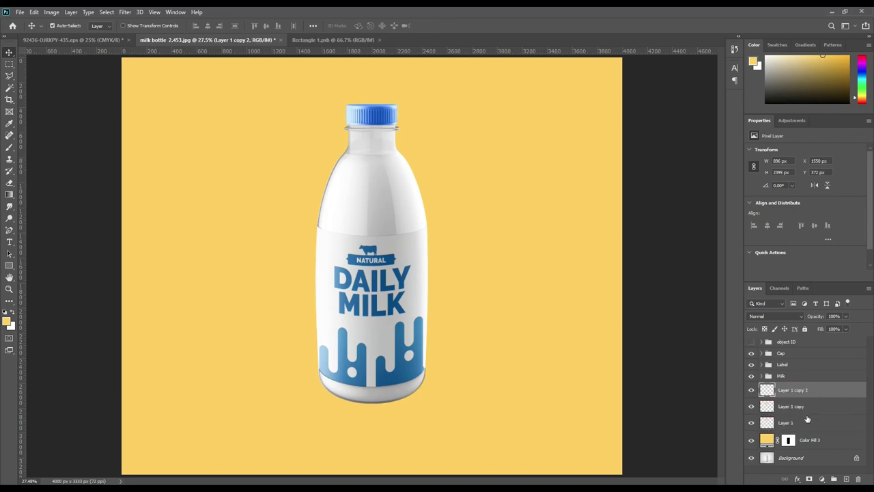
Rename Layer 1 as Shadow, Layer 1 copy as Midtone and Layer 1 copy 2 as Light.
{"action": "double_click", "coordinate": [786, 423]}
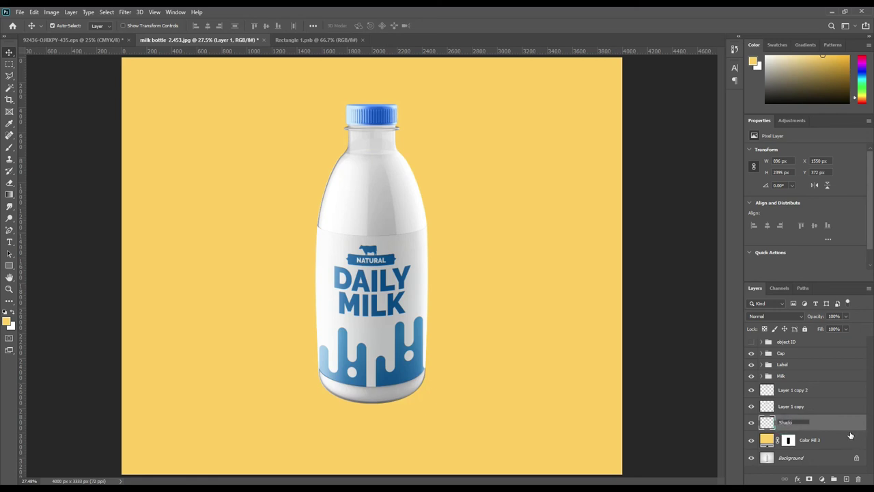
{"action": "type", "text": "Shadow"}
{"action": "key", "text": "Return"}
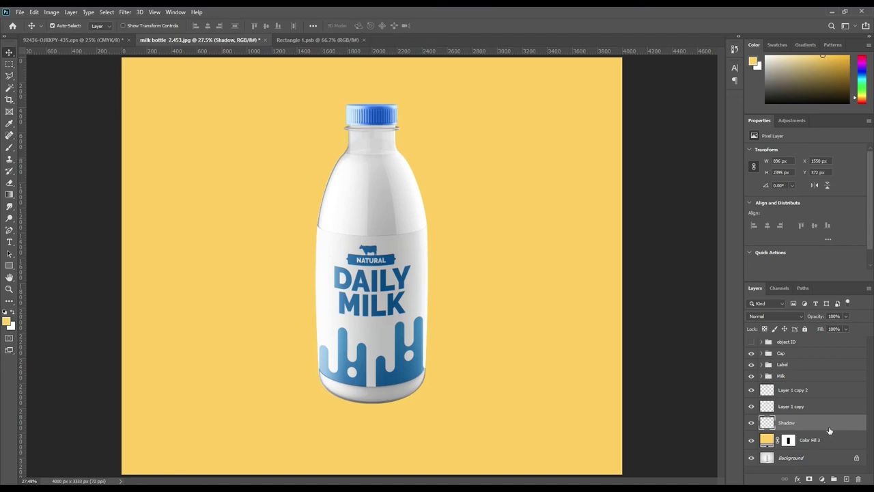
{"action": "double_click", "coordinate": [798, 409]}
{"action": "type", "text": "Midto"}
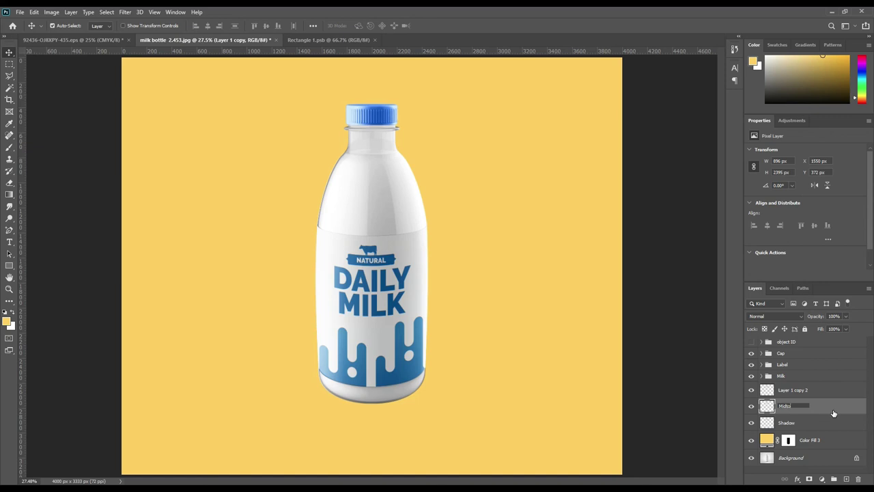
{"action": "left_click", "coordinate": [833, 413]}
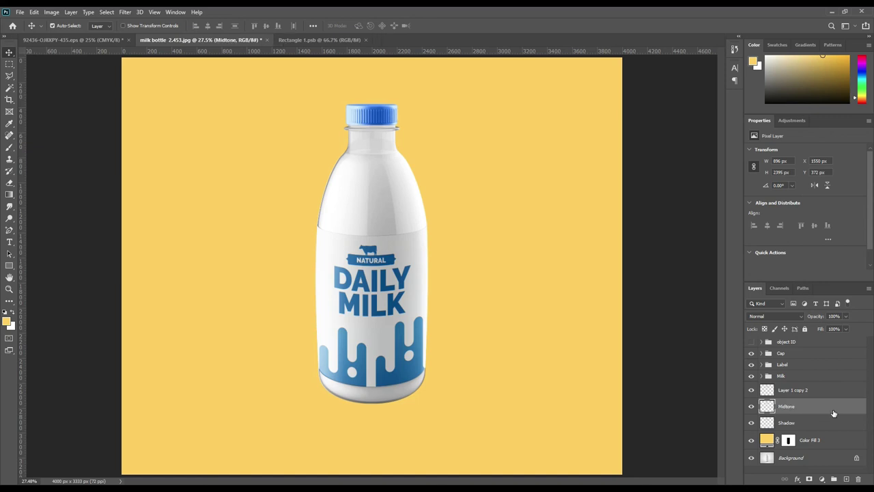
{"action": "double_click", "coordinate": [798, 389]}
{"action": "type", "text": "Highl"}
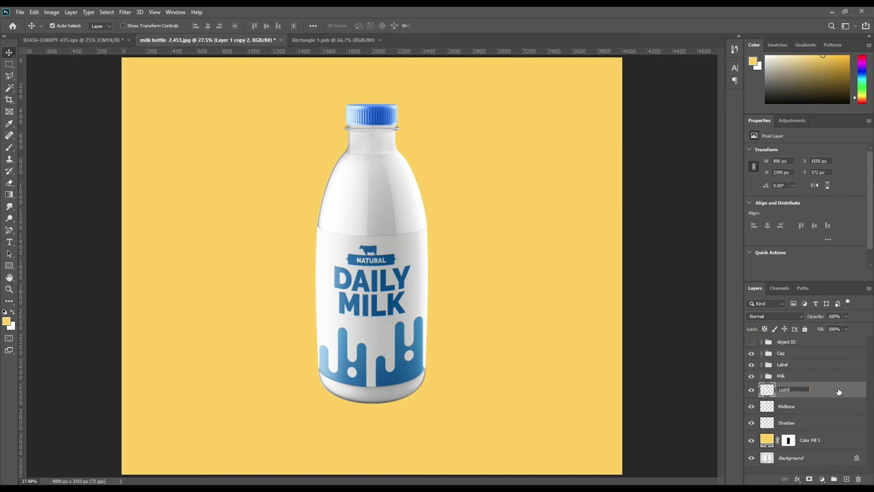
{"action": "left_click", "coordinate": [838, 391]}
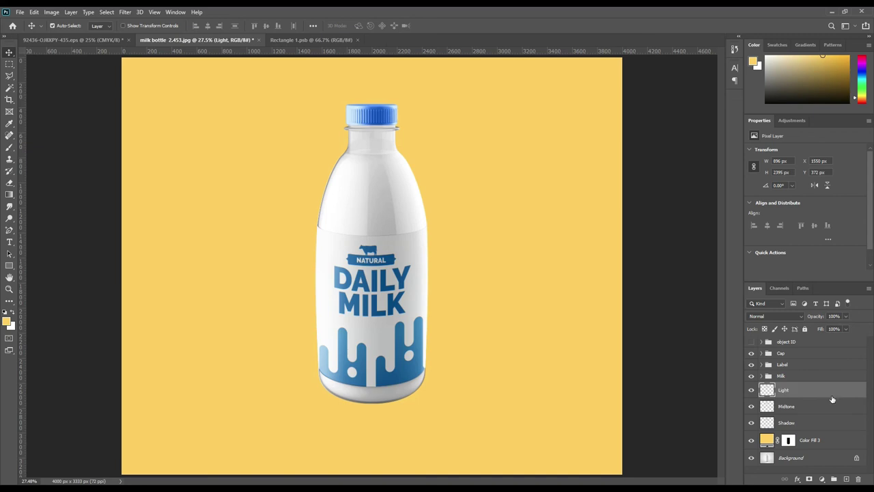
Hide the glass Light and Midtone layers and set the Shadow layer's blend mode to Linear Burn.
{"action": "left_click", "coordinate": [751, 390]}
{"action": "left_click", "coordinate": [751, 406]}
{"action": "left_click", "coordinate": [788, 423]}
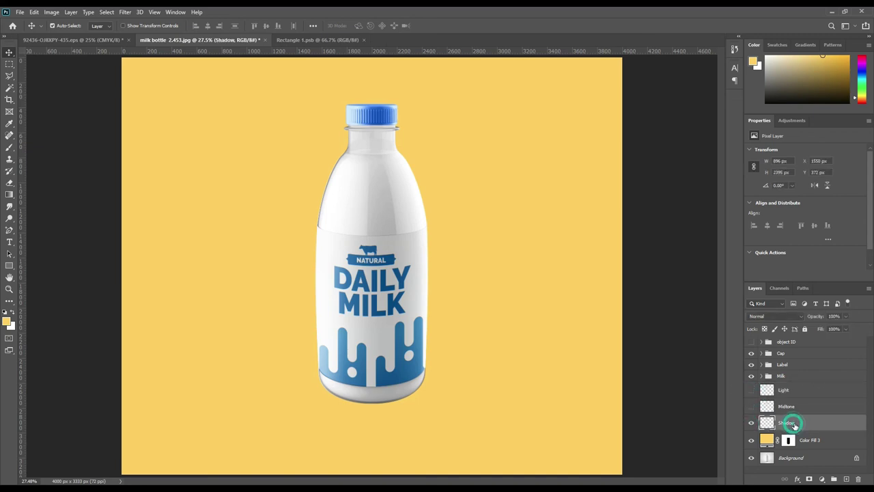
{"action": "left_click", "coordinate": [792, 315]}
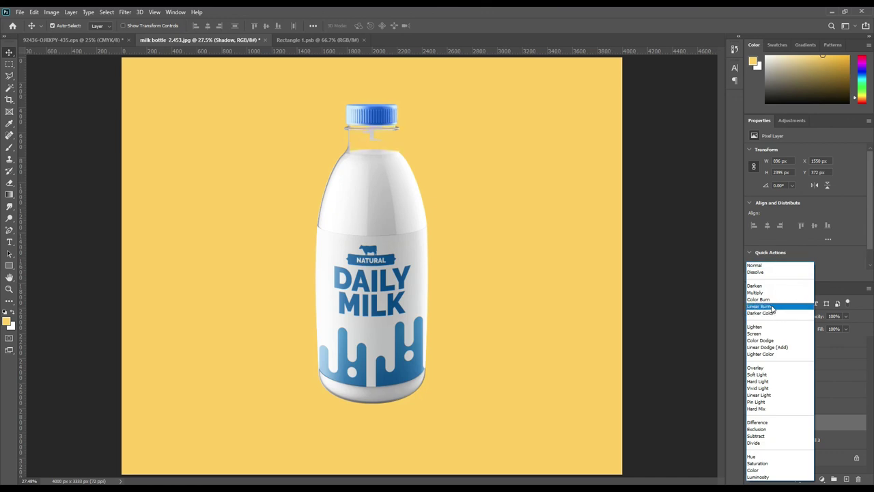
{"action": "left_click", "coordinate": [772, 307]}
Show the glass Midtone layer and set its blend mode to Linear Dodge (Add).
{"action": "left_click", "coordinate": [751, 406]}
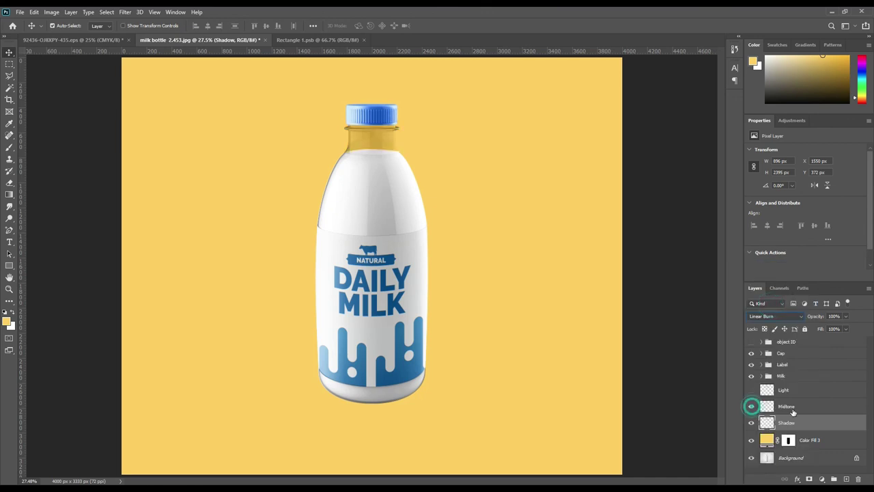
{"action": "left_click", "coordinate": [790, 408]}
{"action": "left_click", "coordinate": [777, 316]}
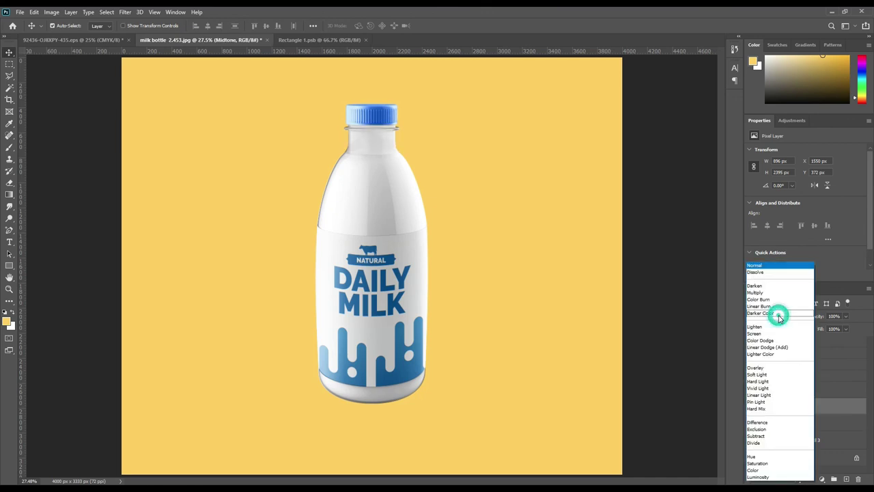
{"action": "left_click", "coordinate": [777, 349]}
Apply Levels to the glass Midtone layer with input black at 198 and output white at 80.
{"action": "left_click", "coordinate": [52, 11]}
{"action": "left_click", "coordinate": [66, 35]}
{"action": "left_click", "coordinate": [178, 45]}
{"action": "left_click_drag", "start_coordinate": [517, 203], "coordinate": [607, 203]}
{"action": "left_click_drag", "start_coordinate": [633, 242], "coordinate": [552, 240]}
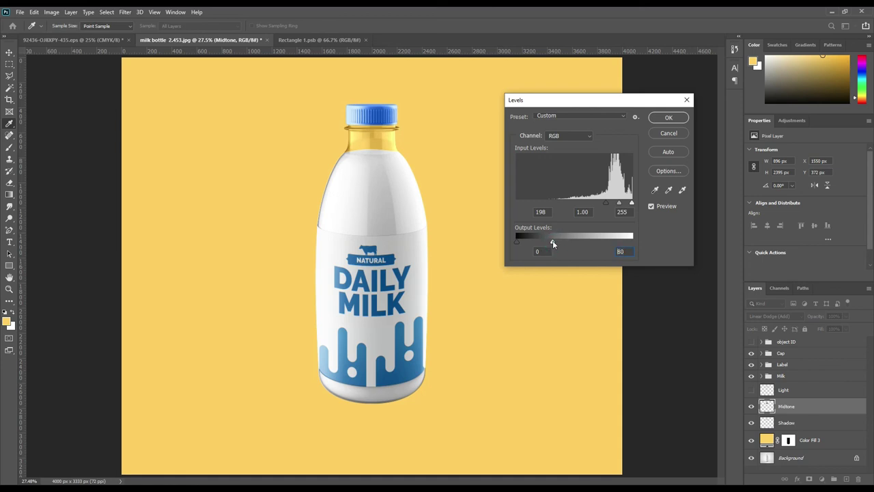
{"action": "left_click", "coordinate": [669, 117]}
Show the glass Light layer and set its blend mode to Screen.
{"action": "left_click", "coordinate": [751, 390]}
{"action": "left_click", "coordinate": [792, 389]}
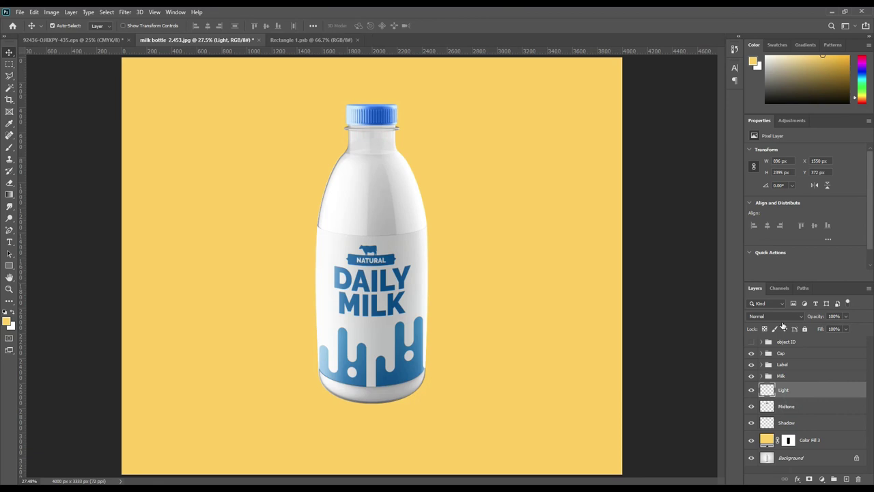
{"action": "left_click", "coordinate": [782, 317]}
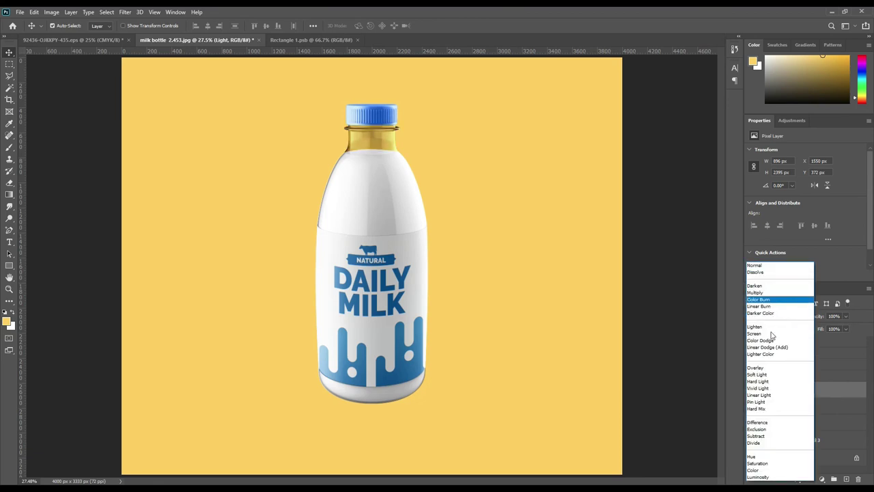
{"action": "left_click", "coordinate": [772, 333]}
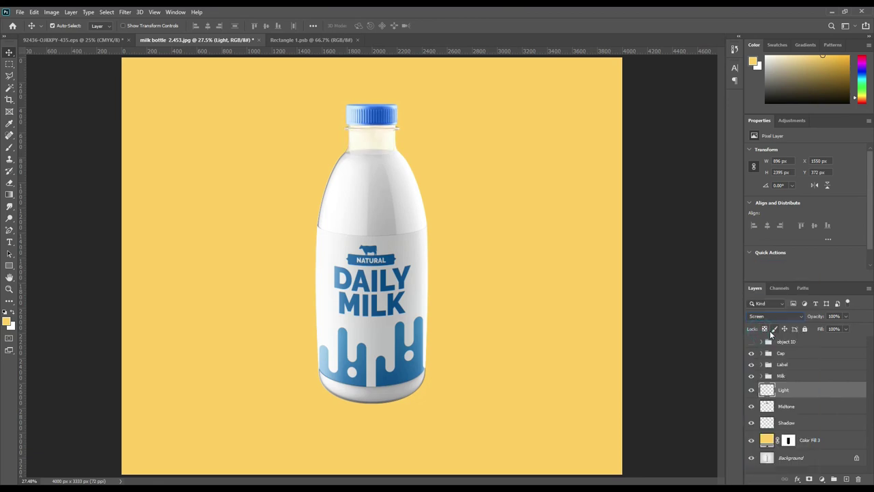
Apply Levels to the glass Light layer with input black at about 193.
{"action": "left_click", "coordinate": [51, 12]}
{"action": "mouse_move", "coordinate": [75, 35]}
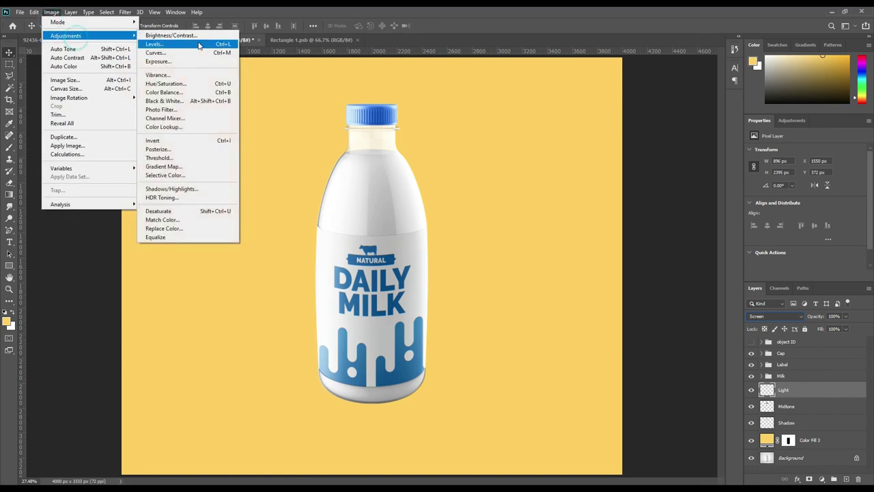
{"action": "left_click", "coordinate": [199, 45]}
{"action": "left_click_drag", "start_coordinate": [518, 203], "coordinate": [604, 207]}
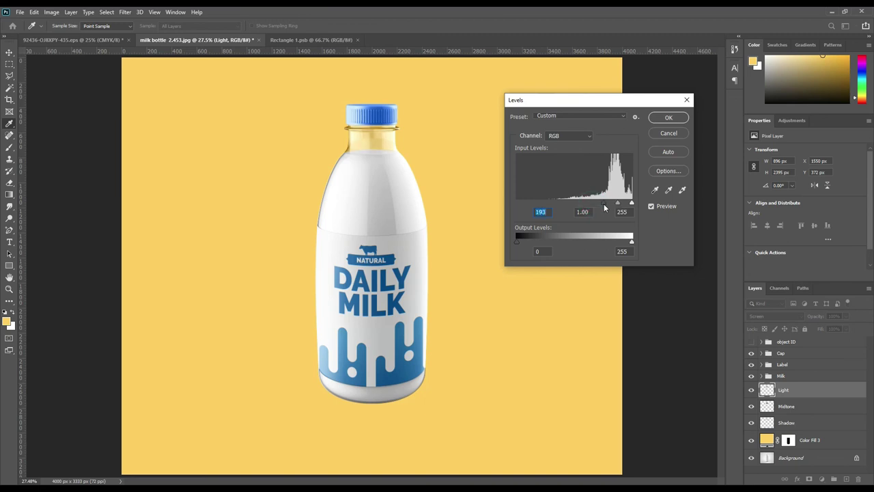
{"action": "left_click", "coordinate": [602, 203]}
{"action": "left_click", "coordinate": [668, 117]}
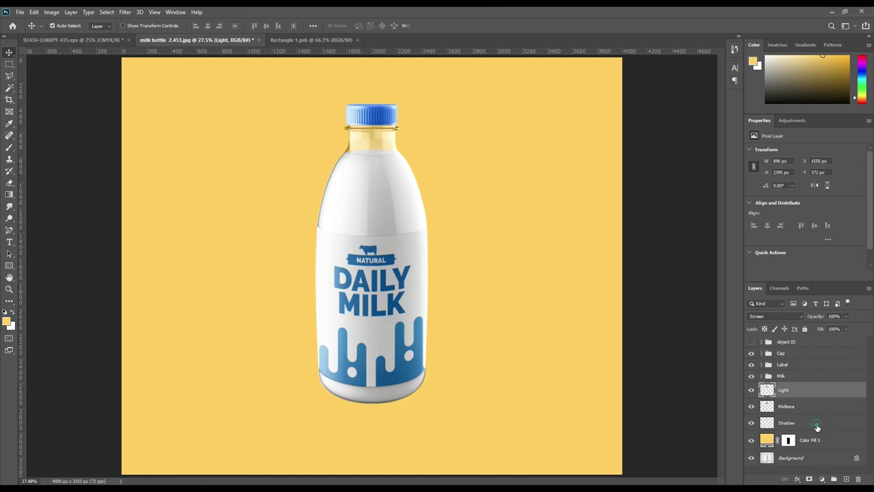
Group the glass Light, Midtone and Shadow layers and name the group Bottle.
{"action": "left_click", "coordinate": [832, 422], "text": "shift"}
{"action": "left_click_drag", "start_coordinate": [832, 423], "coordinate": [835, 480]}
{"action": "double_click", "coordinate": [787, 387]}
{"action": "type", "text": "S"}
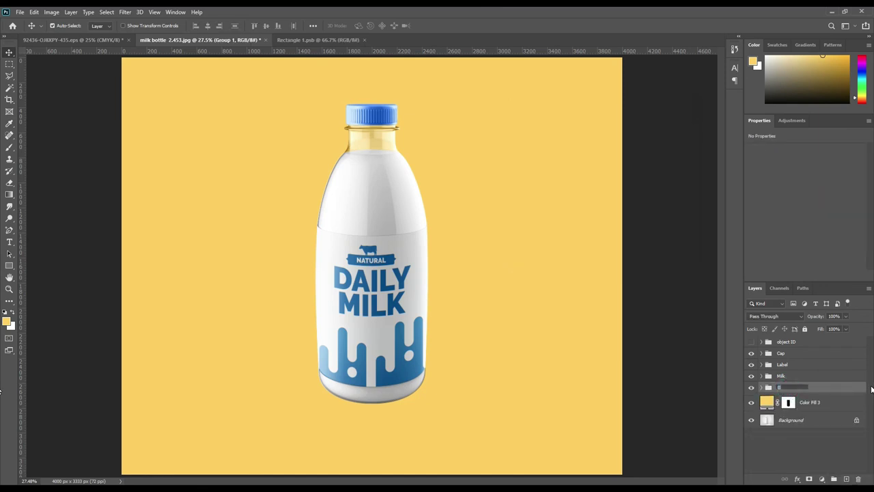
{"action": "key", "text": "Return"}
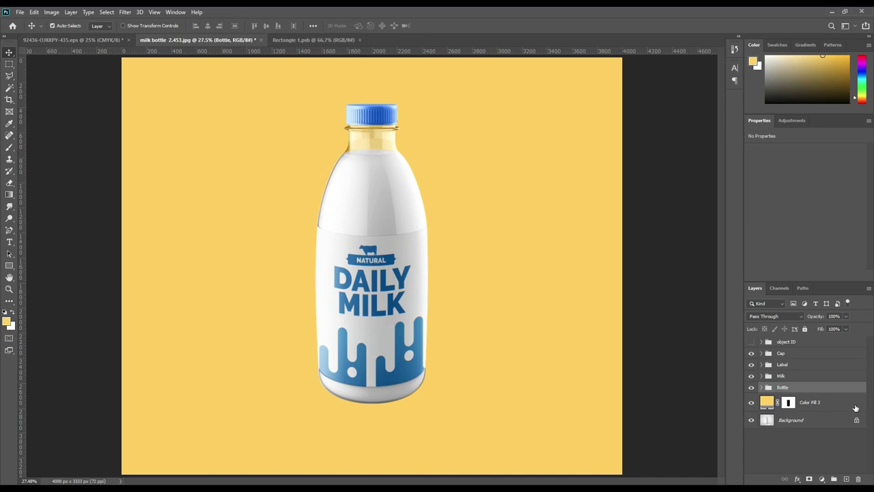
Give the yellow background fill layer a red colour label, rename it BG Color and set its blend mode to Linear Burn.
{"action": "right_click", "coordinate": [810, 401]}
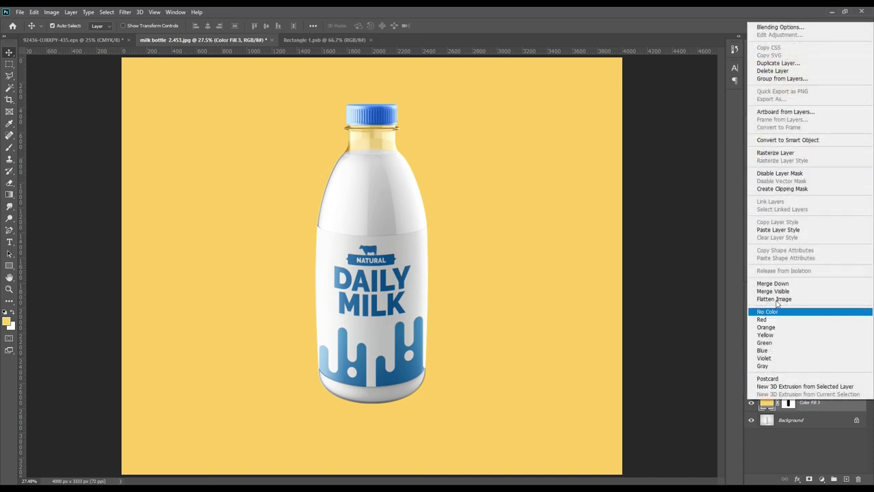
{"action": "left_click", "coordinate": [774, 319]}
{"action": "double_click", "coordinate": [813, 404]}
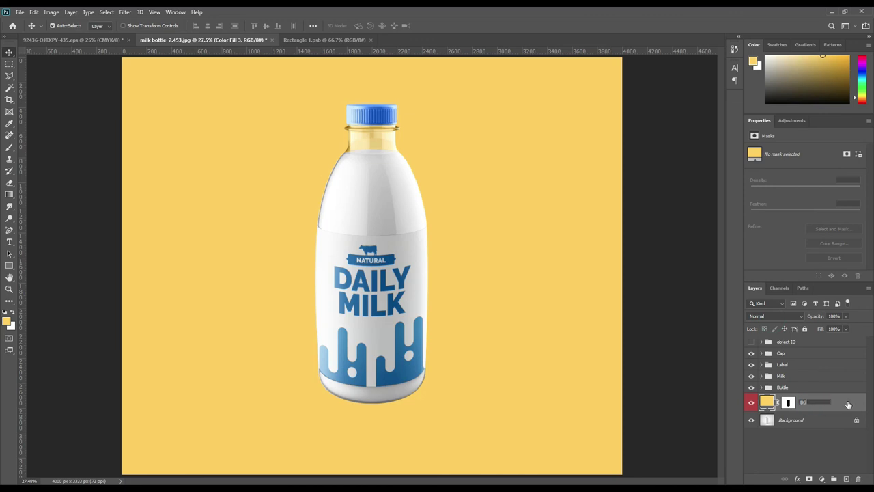
{"action": "type", "text": "BG Color"}
{"action": "key", "text": "Return"}
{"action": "left_click", "coordinate": [792, 317]}
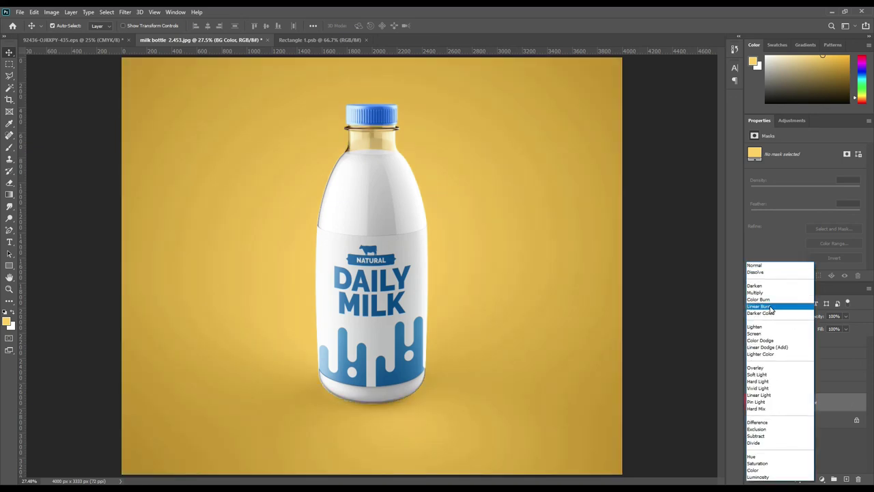
{"action": "left_click", "coordinate": [769, 308]}
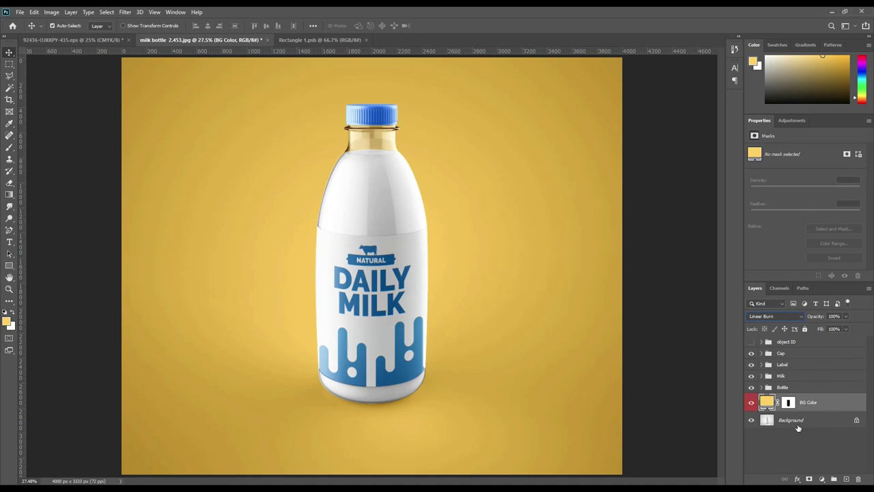
Change the BG Color fill to light blue b1d9ff, starting from the blue sampled off the label, and deselect the layer.
{"action": "double_click", "coordinate": [767, 402]}
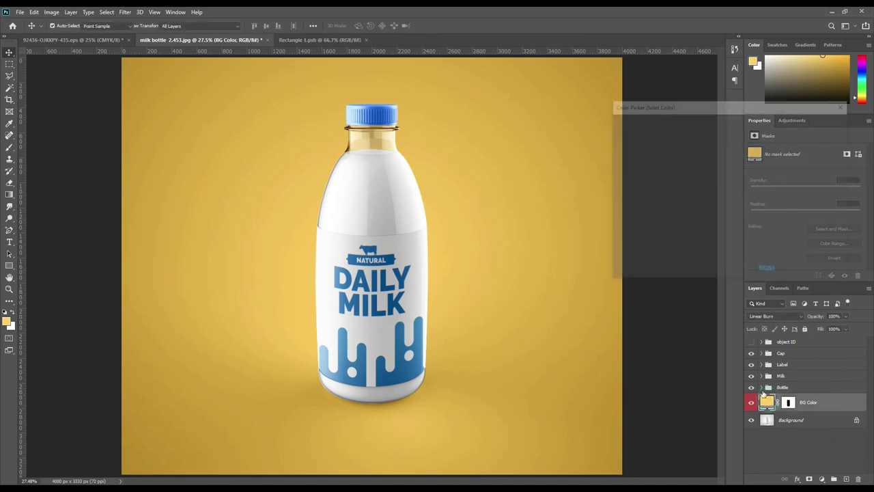
{"action": "left_click", "coordinate": [345, 270]}
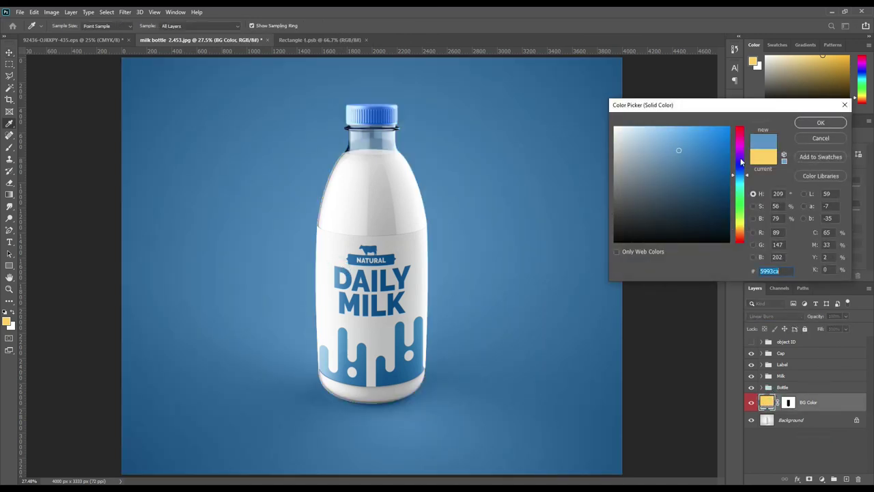
{"action": "mouse_move", "coordinate": [676, 150]}
{"action": "left_mouse_down"}
{"action": "mouse_move", "coordinate": [646, 125]}
{"action": "mouse_move", "coordinate": [649, 118]}
{"action": "left_mouse_up"}
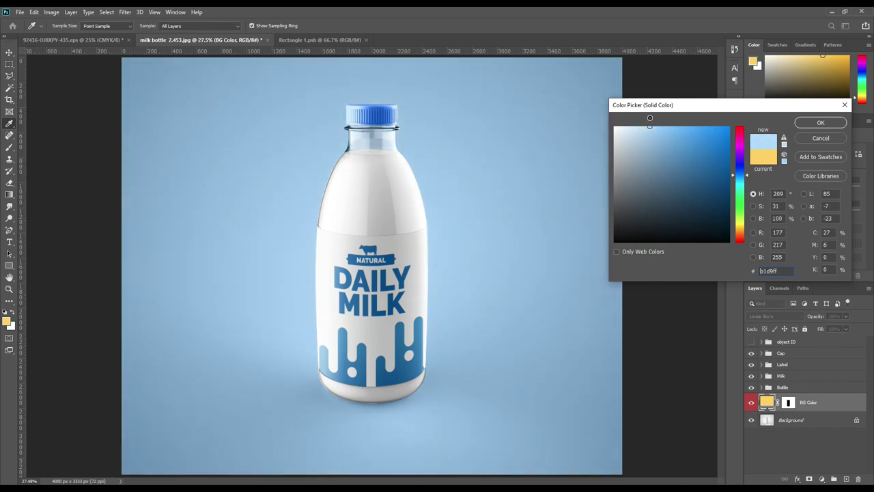
{"action": "left_click", "coordinate": [805, 124]}
{"action": "left_click", "coordinate": [797, 441]}
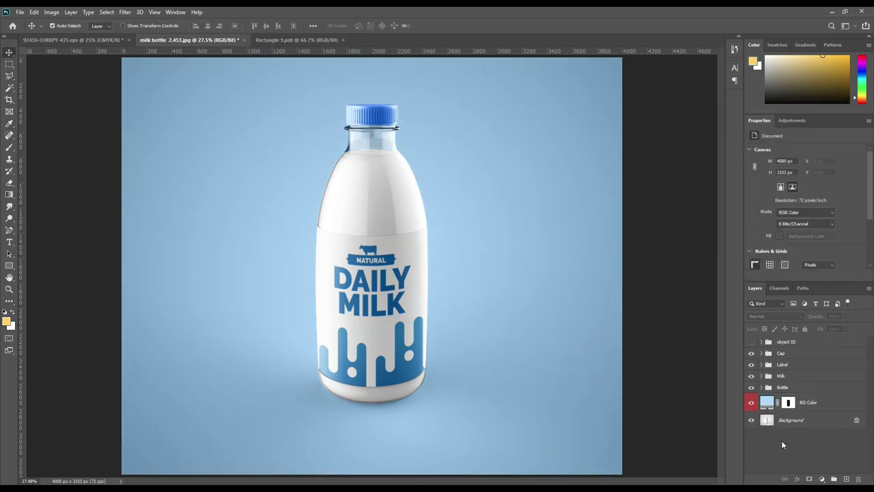